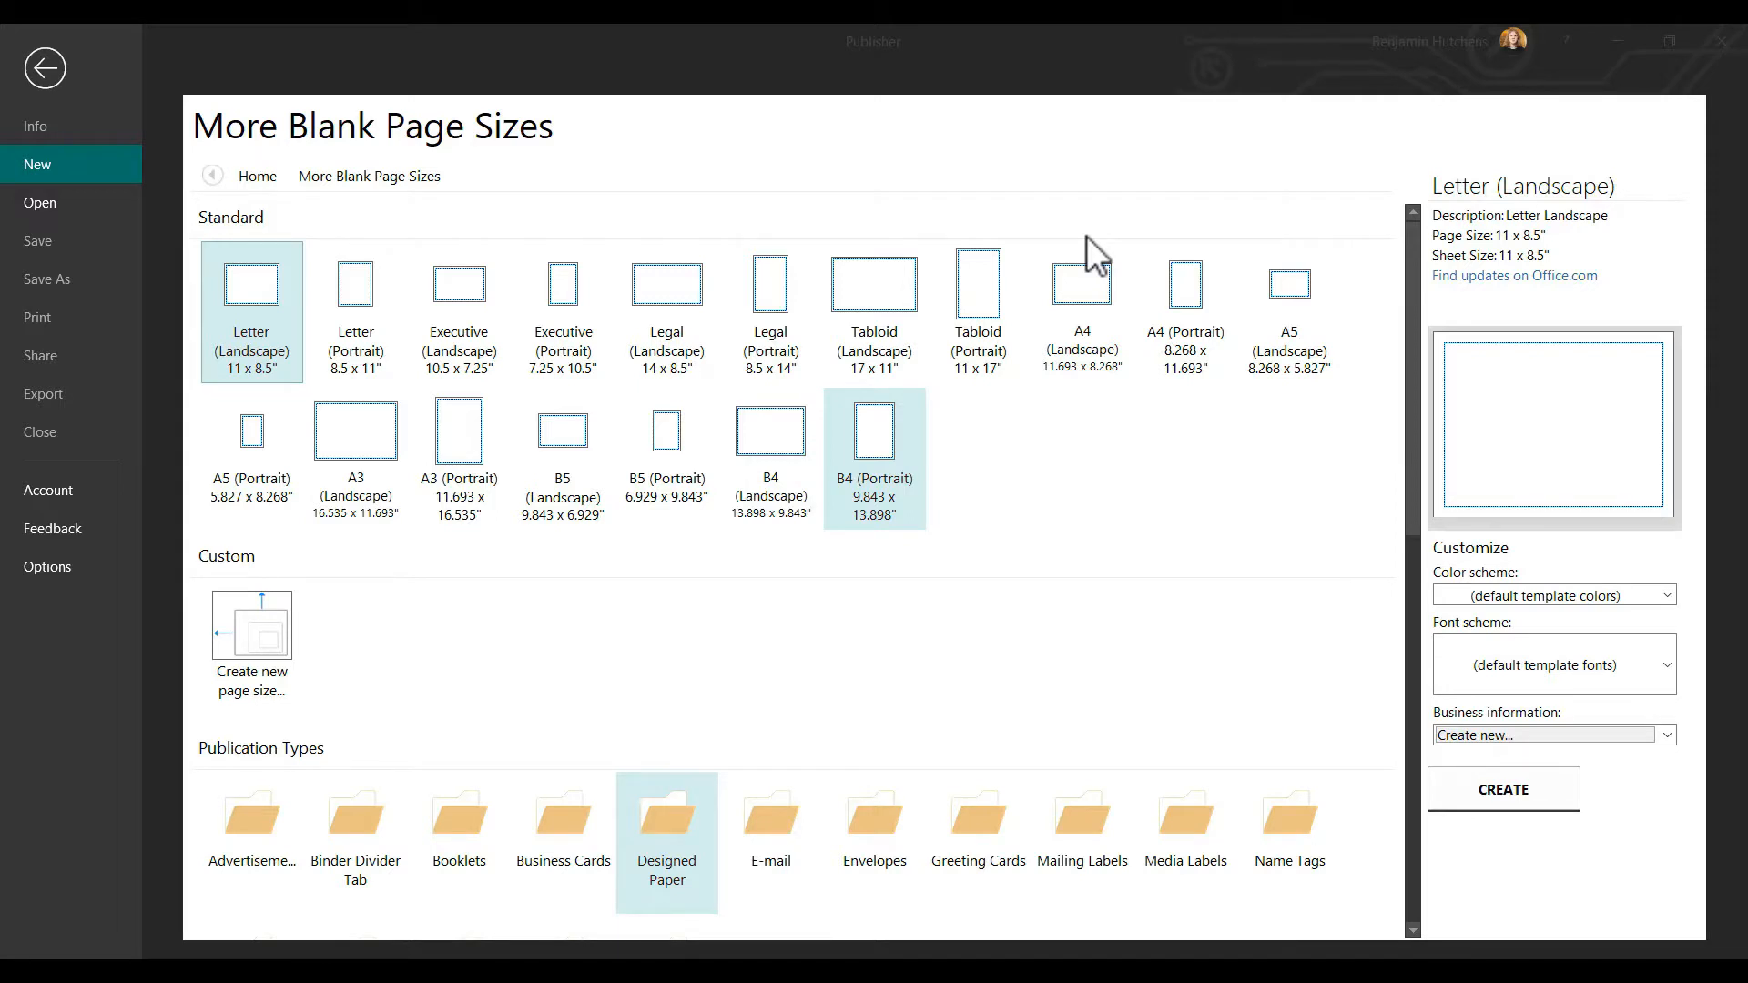
Create a custom page size named Banner, 60 inches wide and 28.4 inches high
click(269, 646)
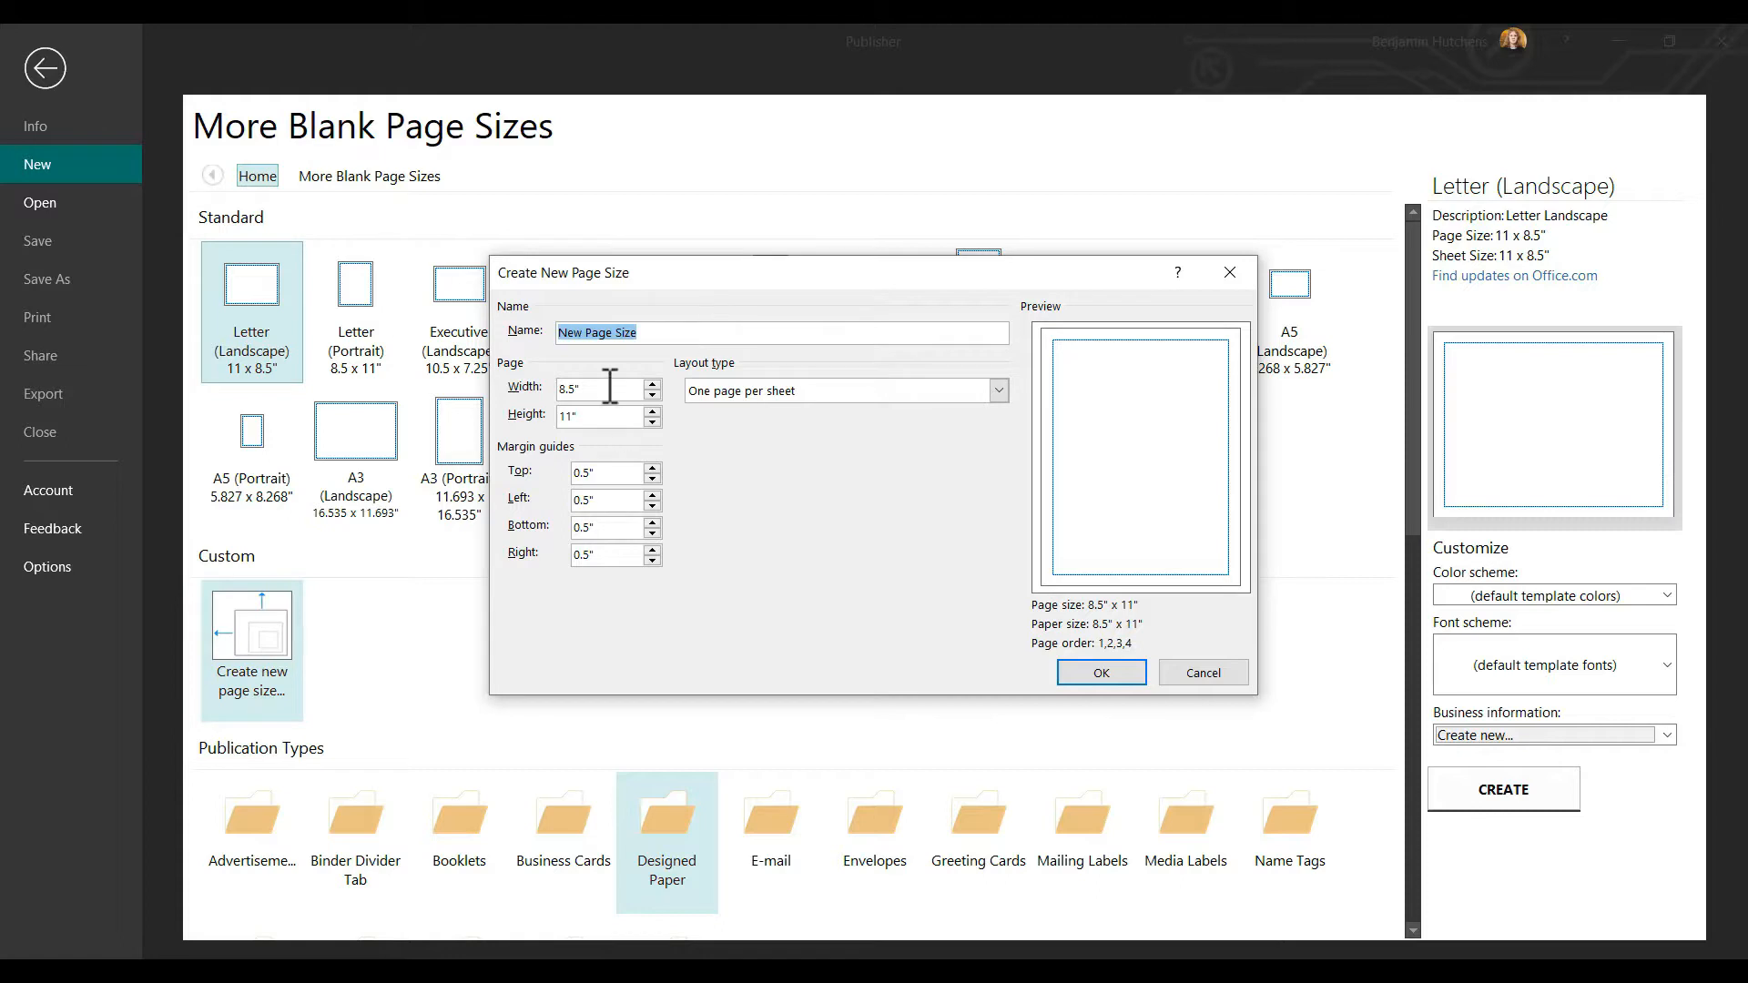
drag(596, 420, 515, 430)
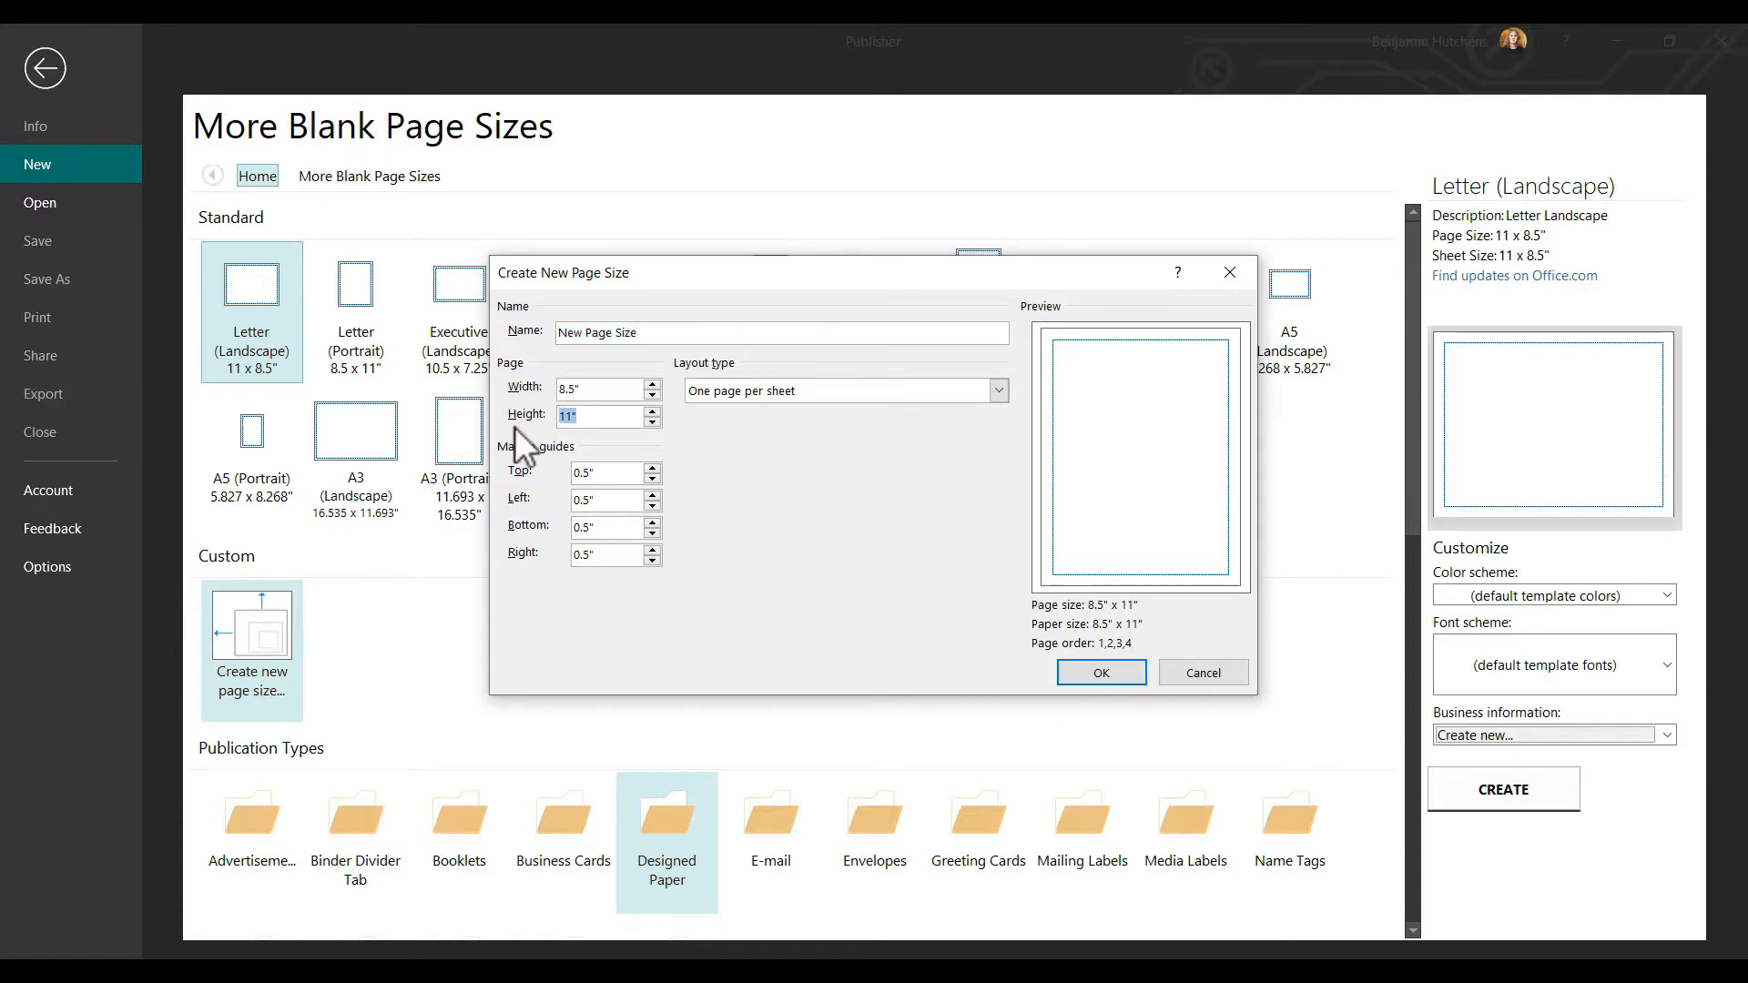
text(28.4)
drag(633, 389, 375, 405)
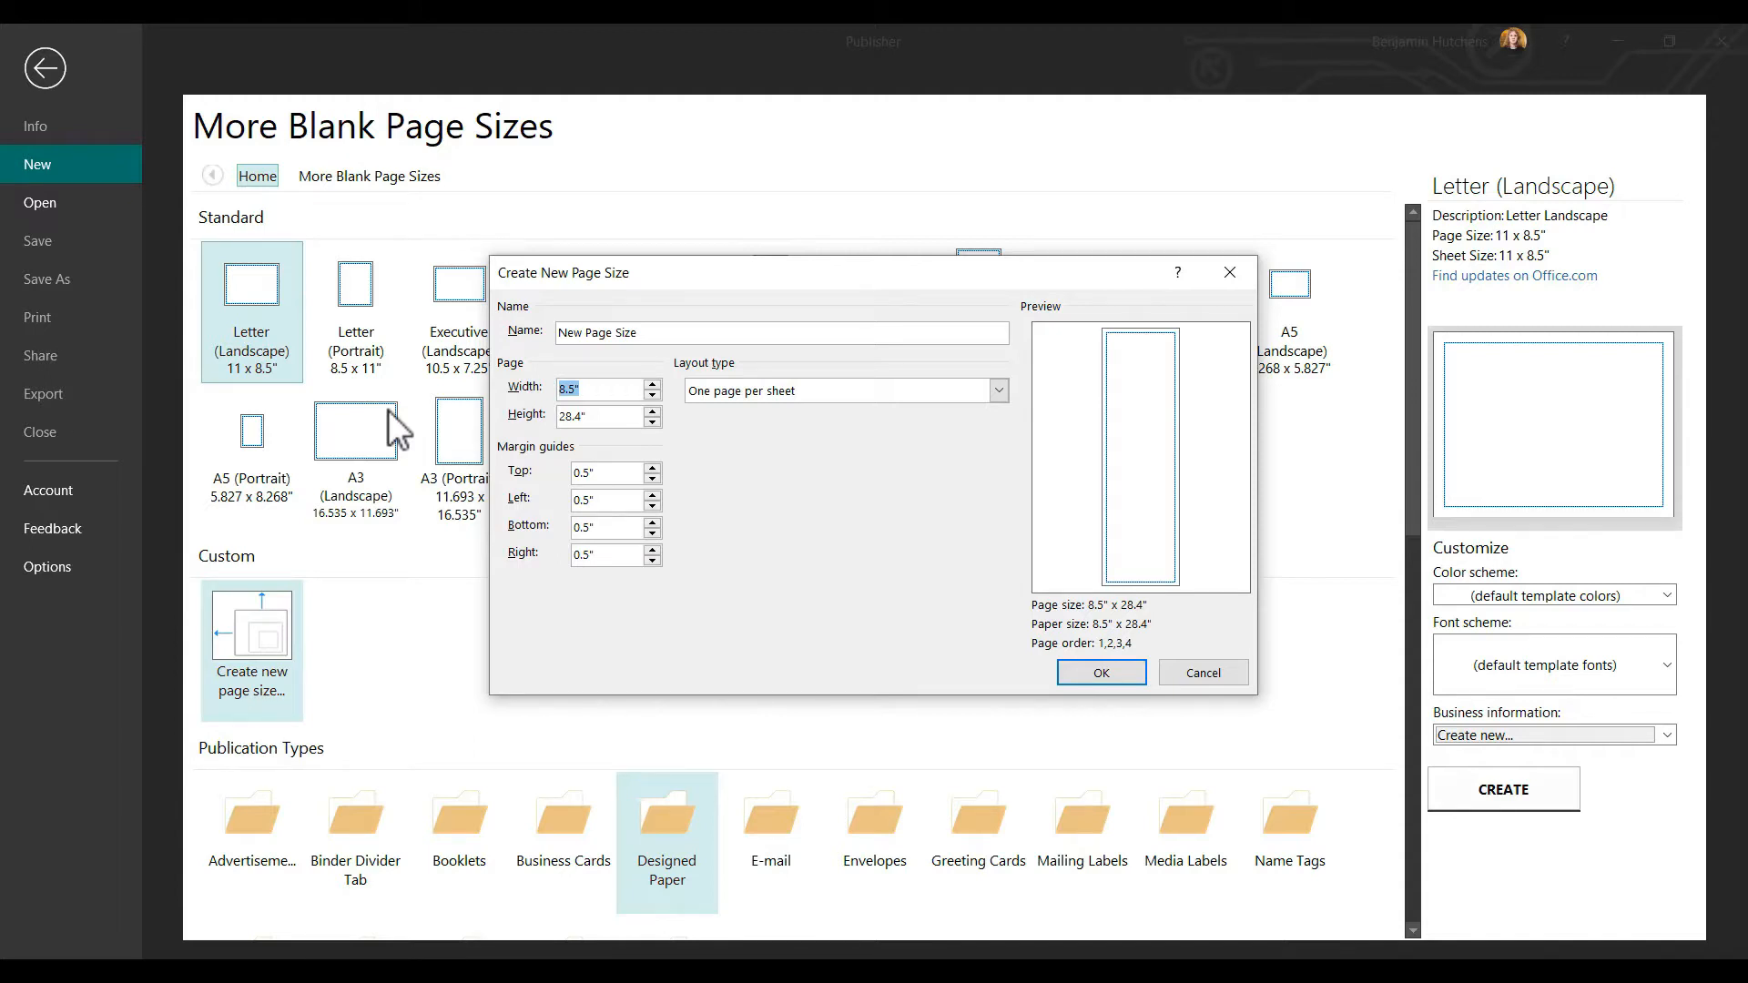
text(60)
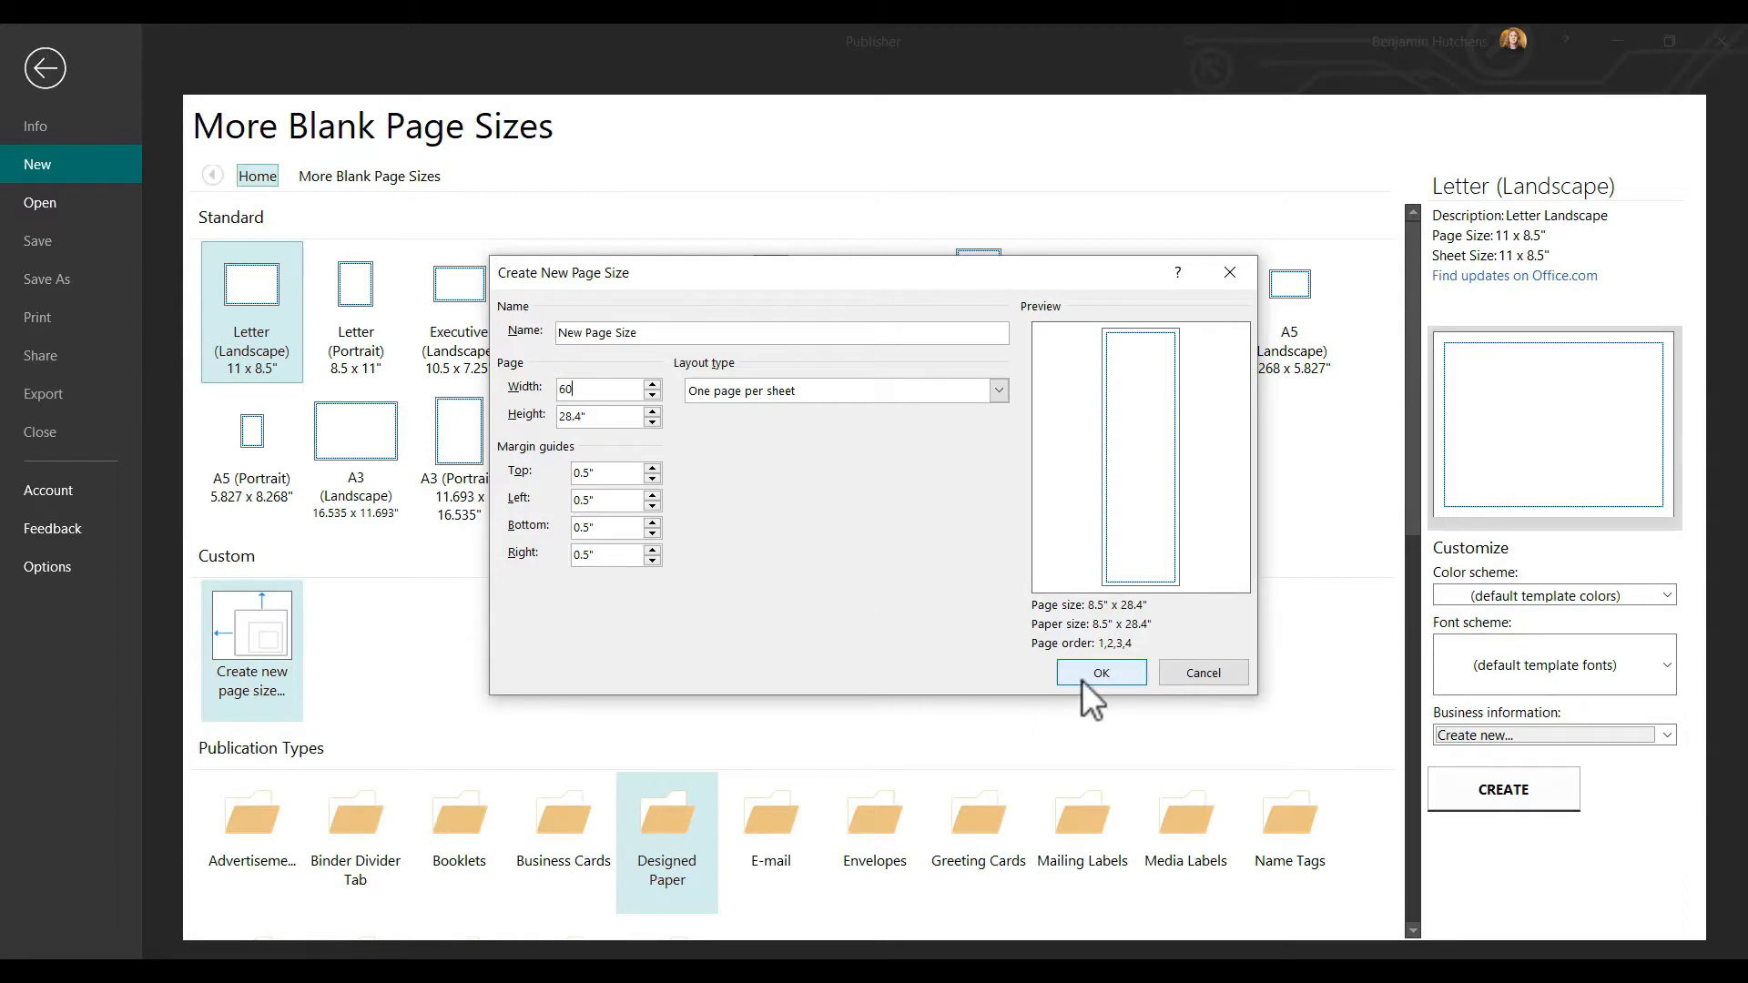
drag(650, 333, 553, 332)
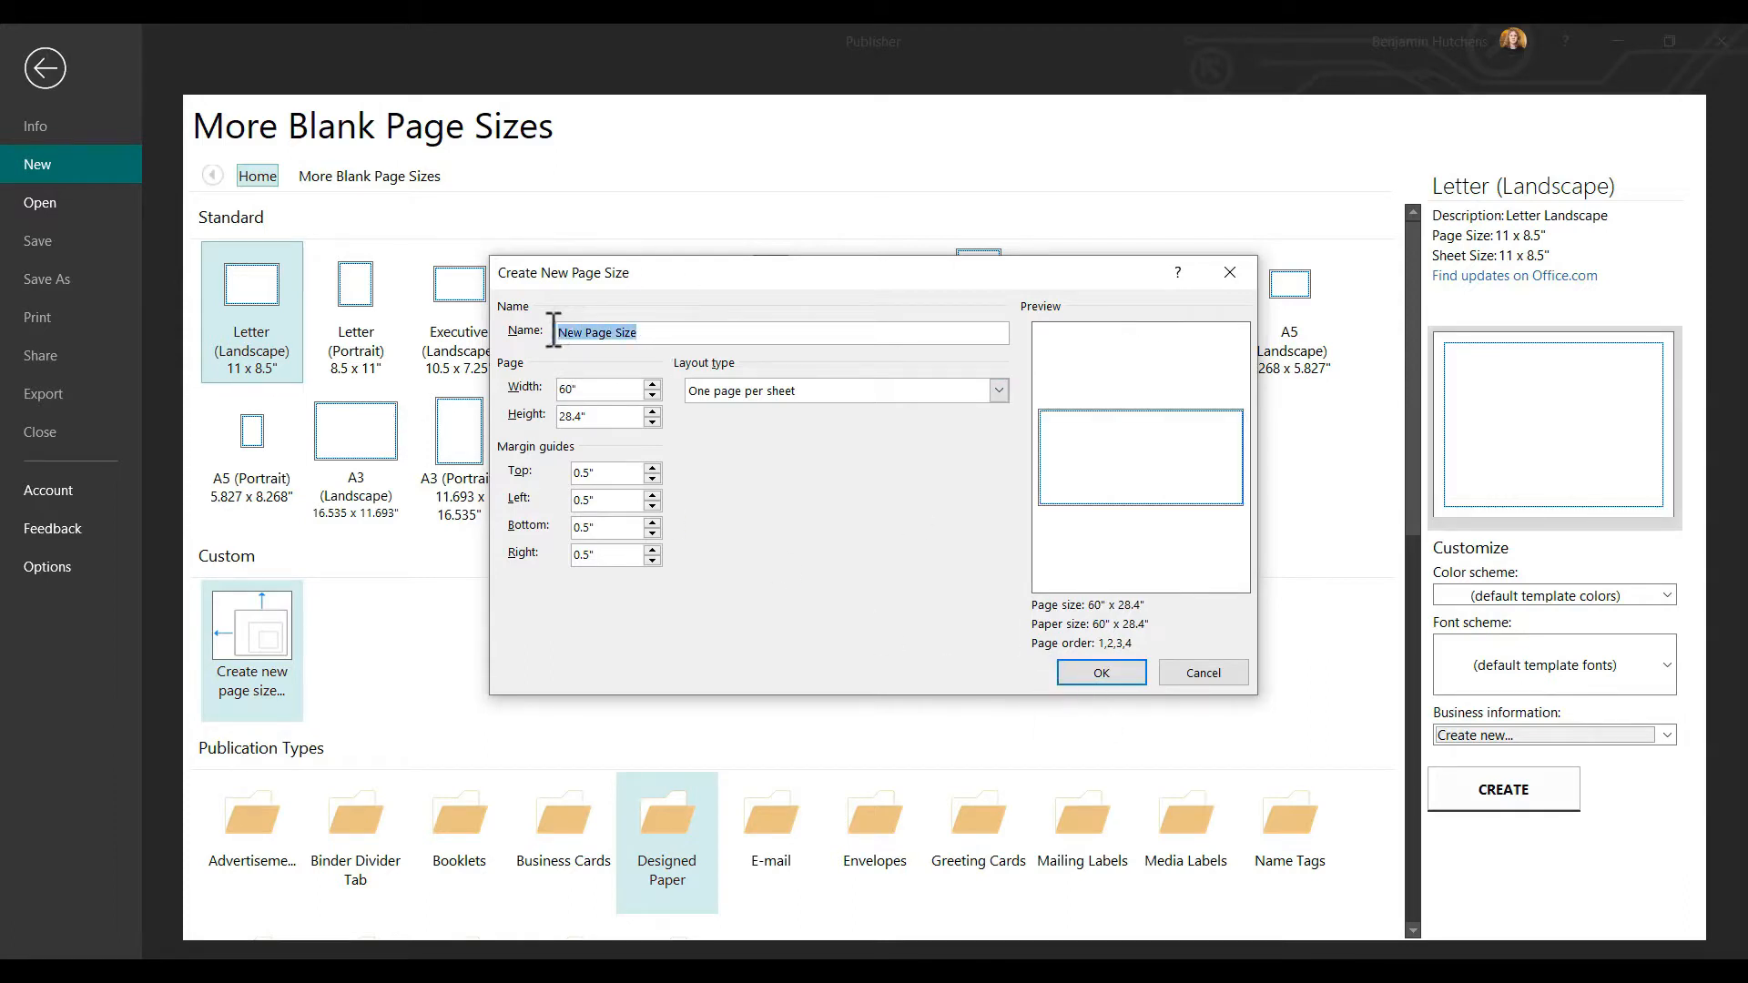
text(Banner)
click(1101, 672)
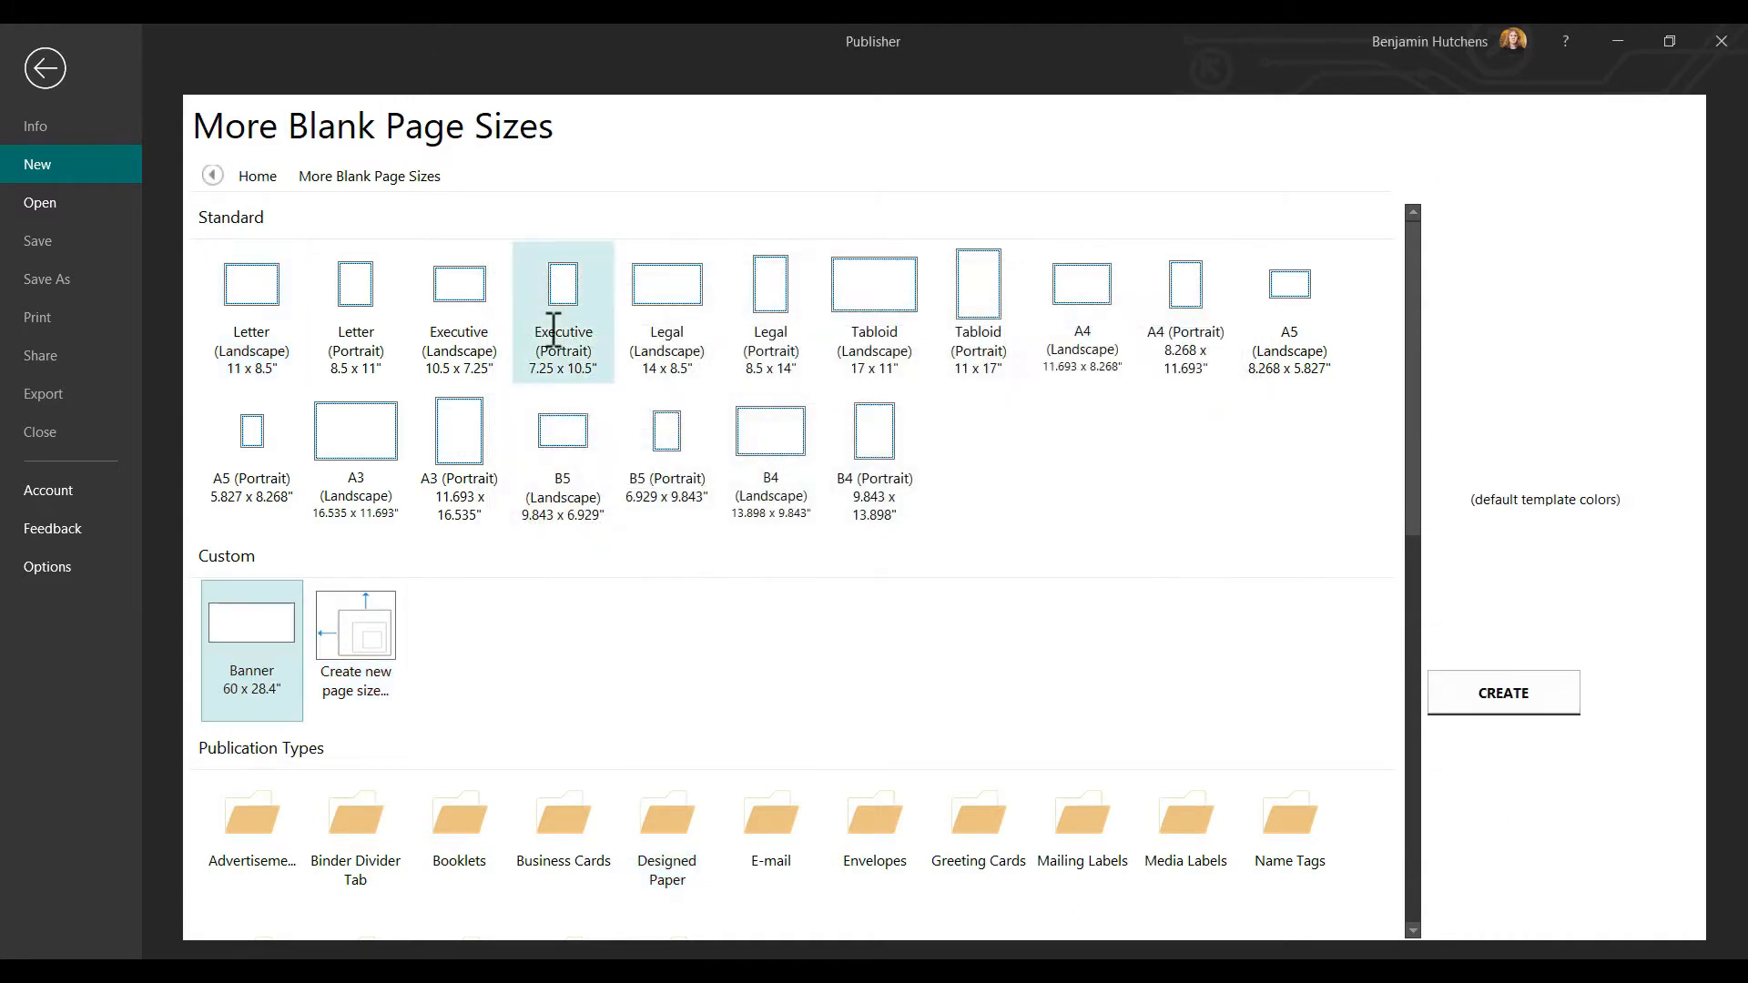
Create a blank publication from the Banner page size and set its margins to None
double_click(252, 646)
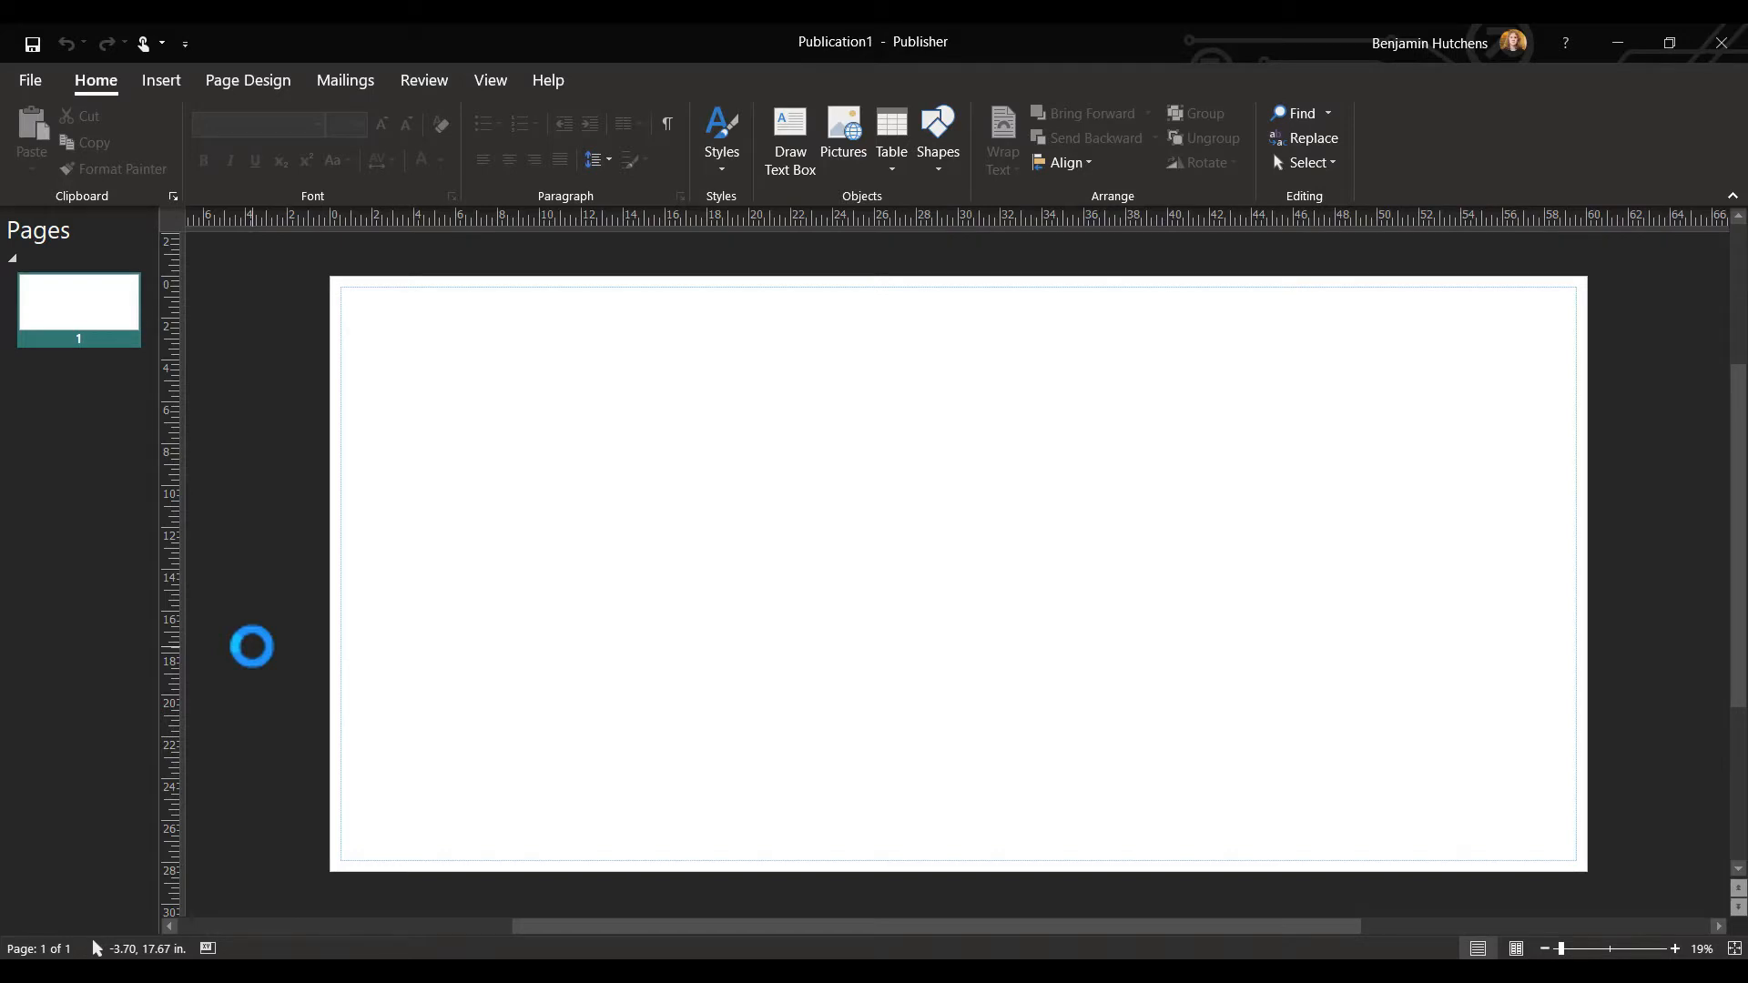
click(215, 91)
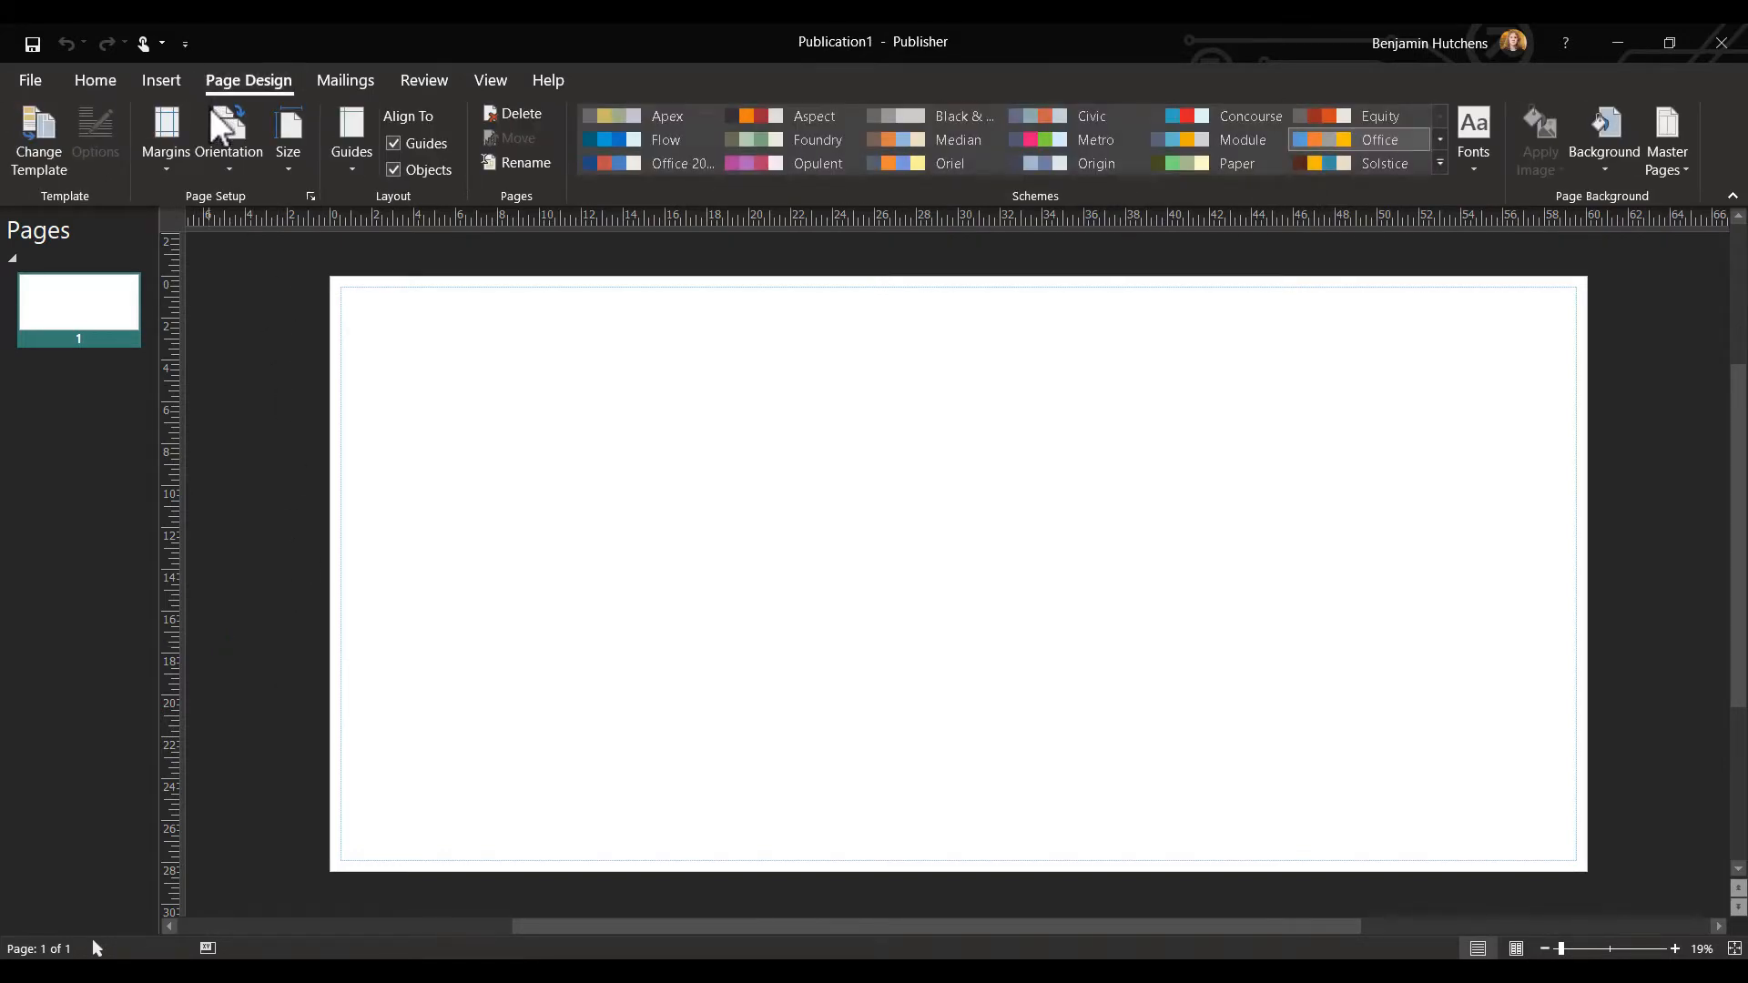
click(168, 164)
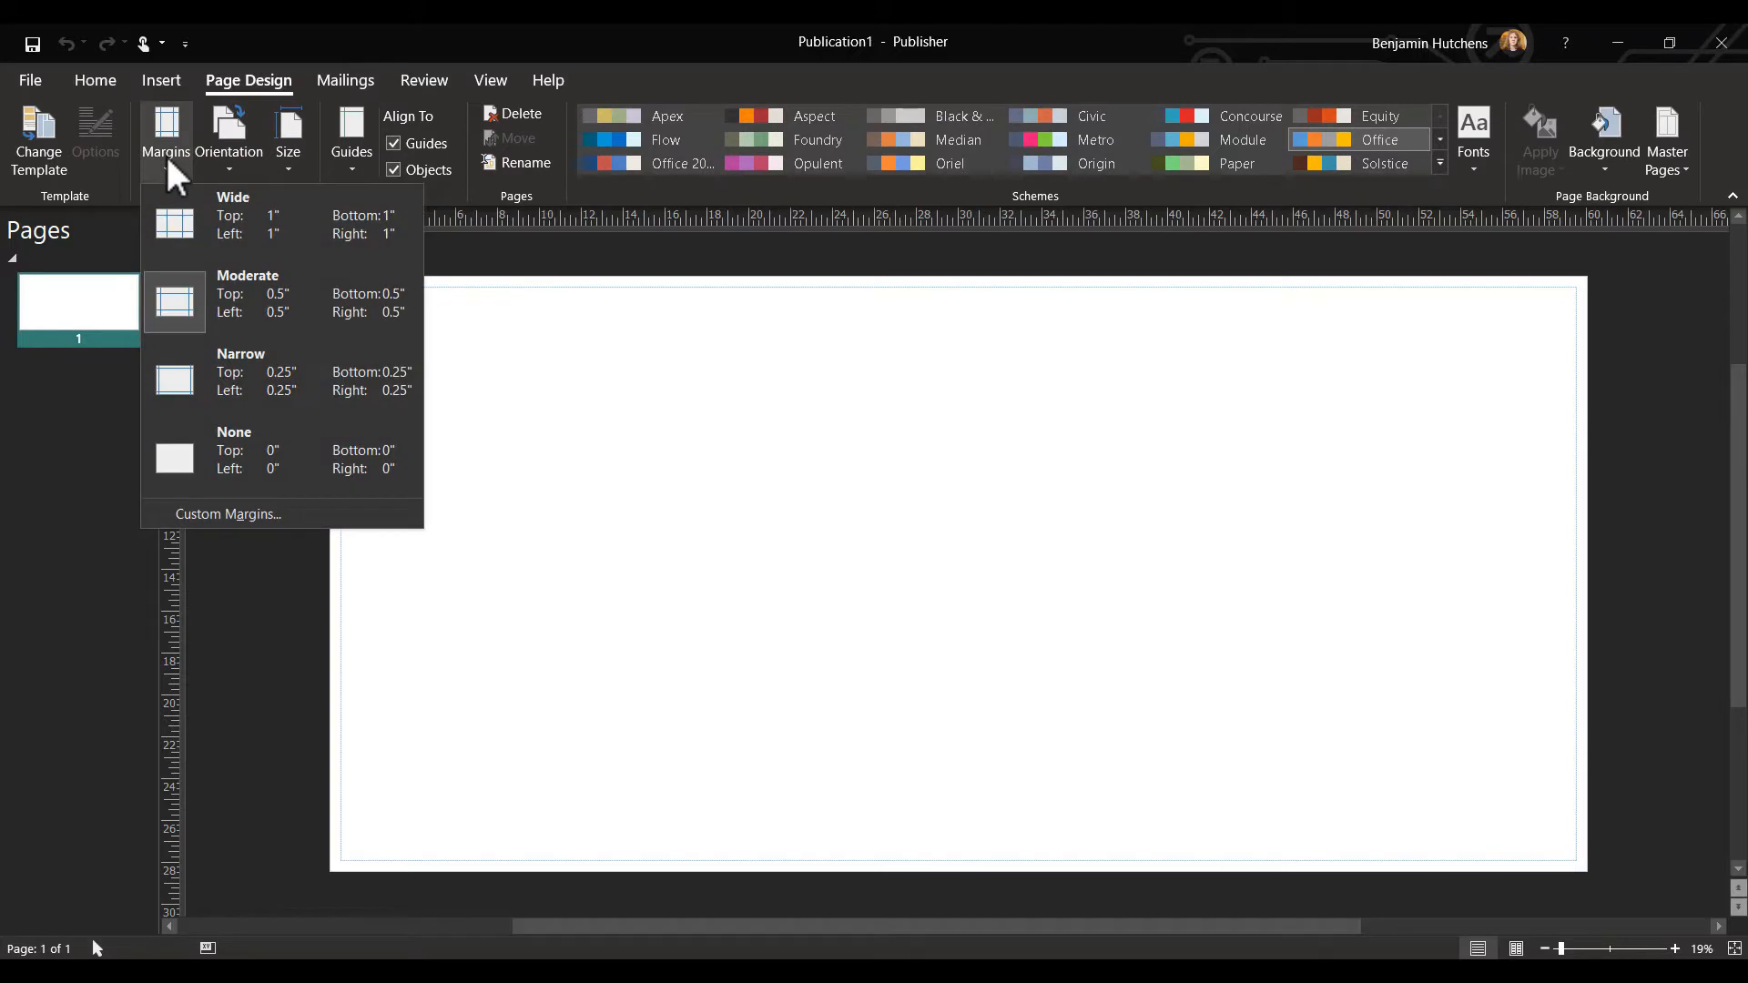
click(214, 455)
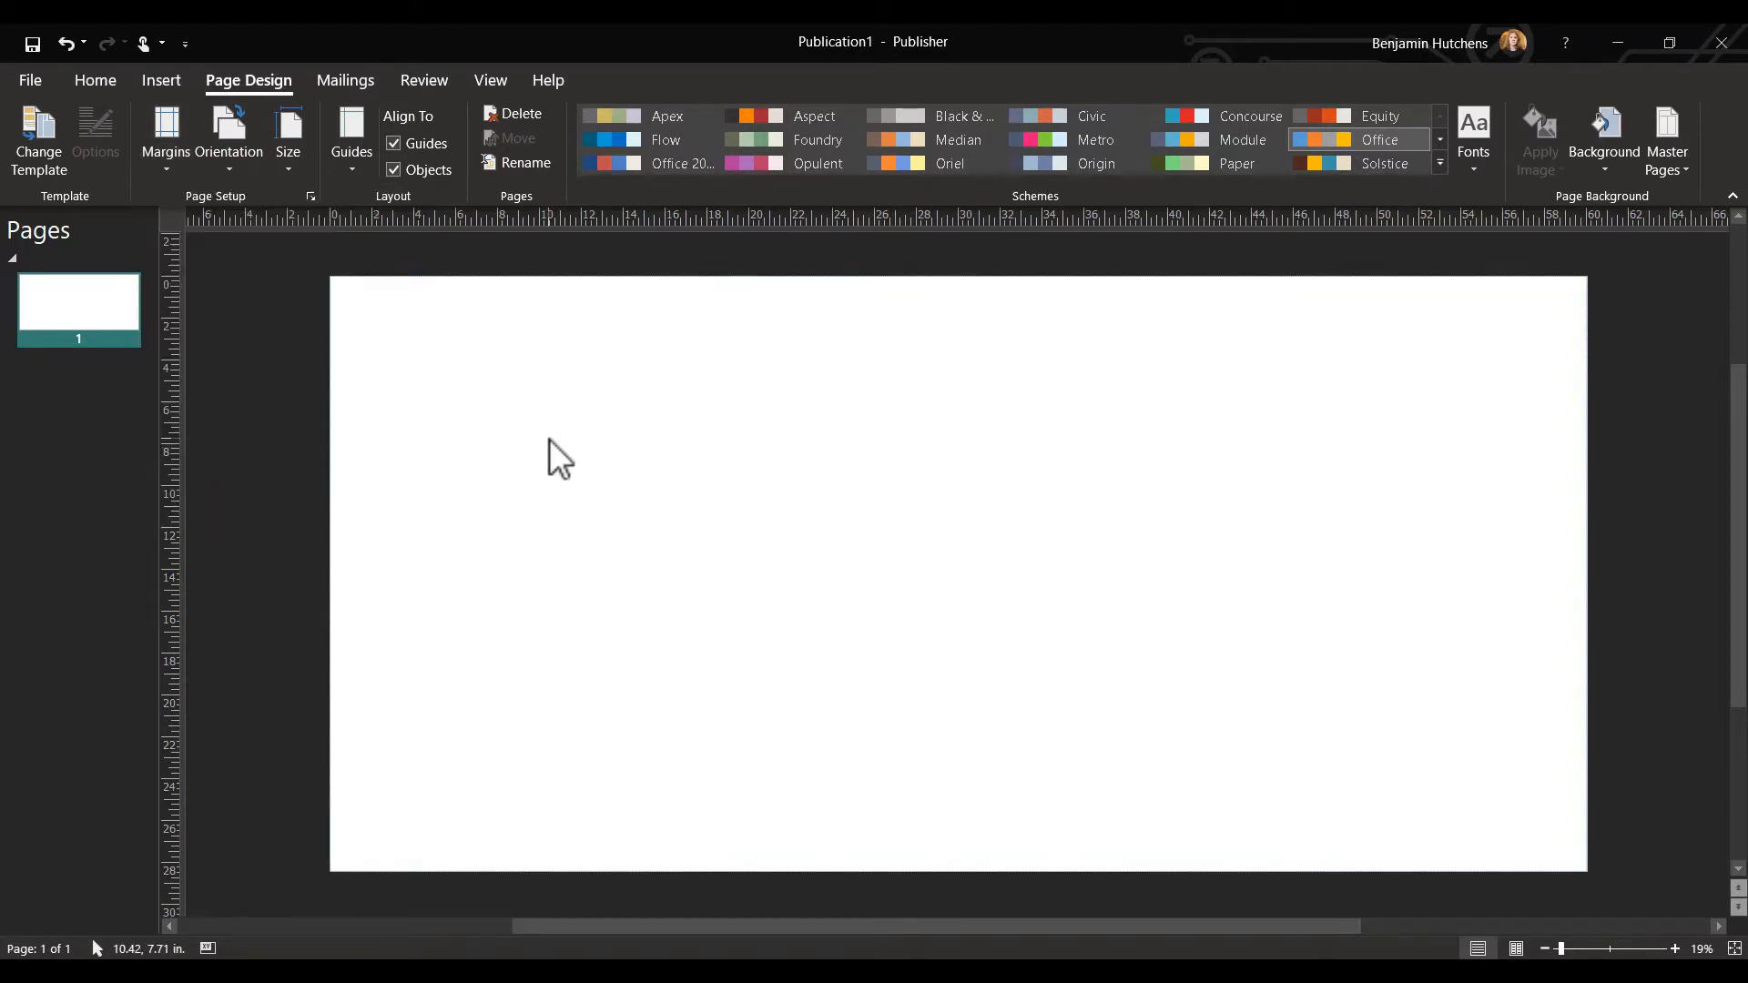
Insert the picture 200502-Z-JU667-1446.JPG from the Downloads folder onto the page
click(176, 86)
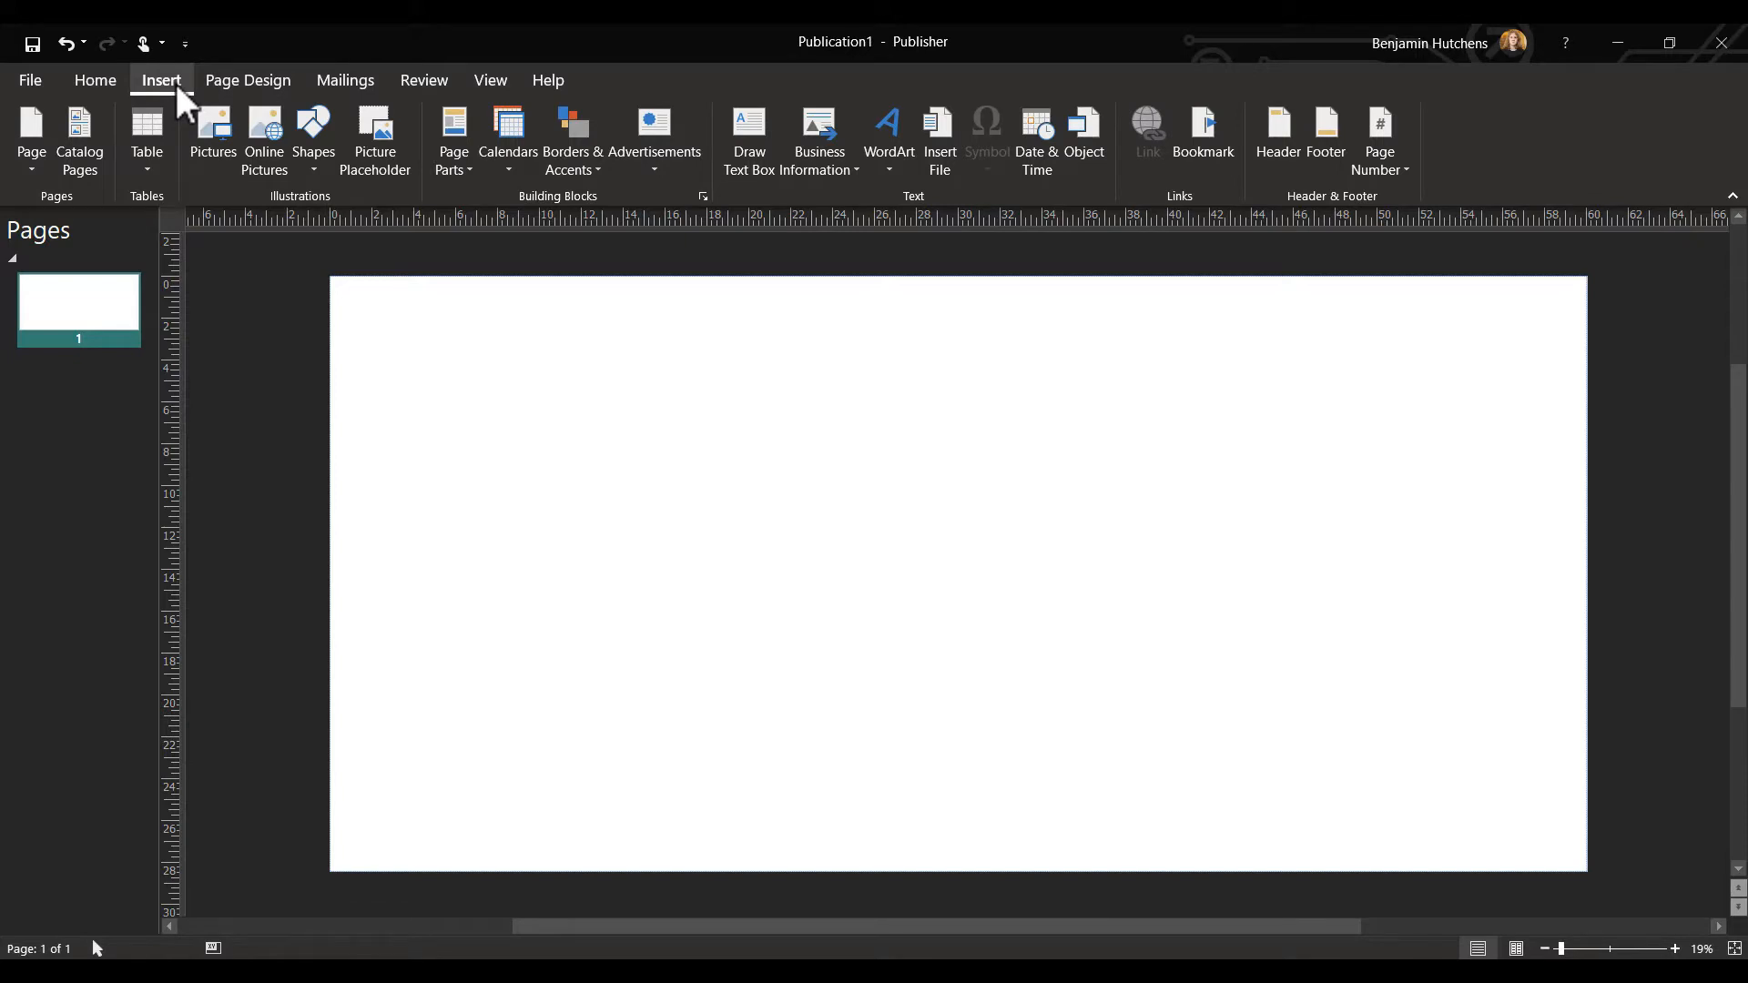
click(217, 154)
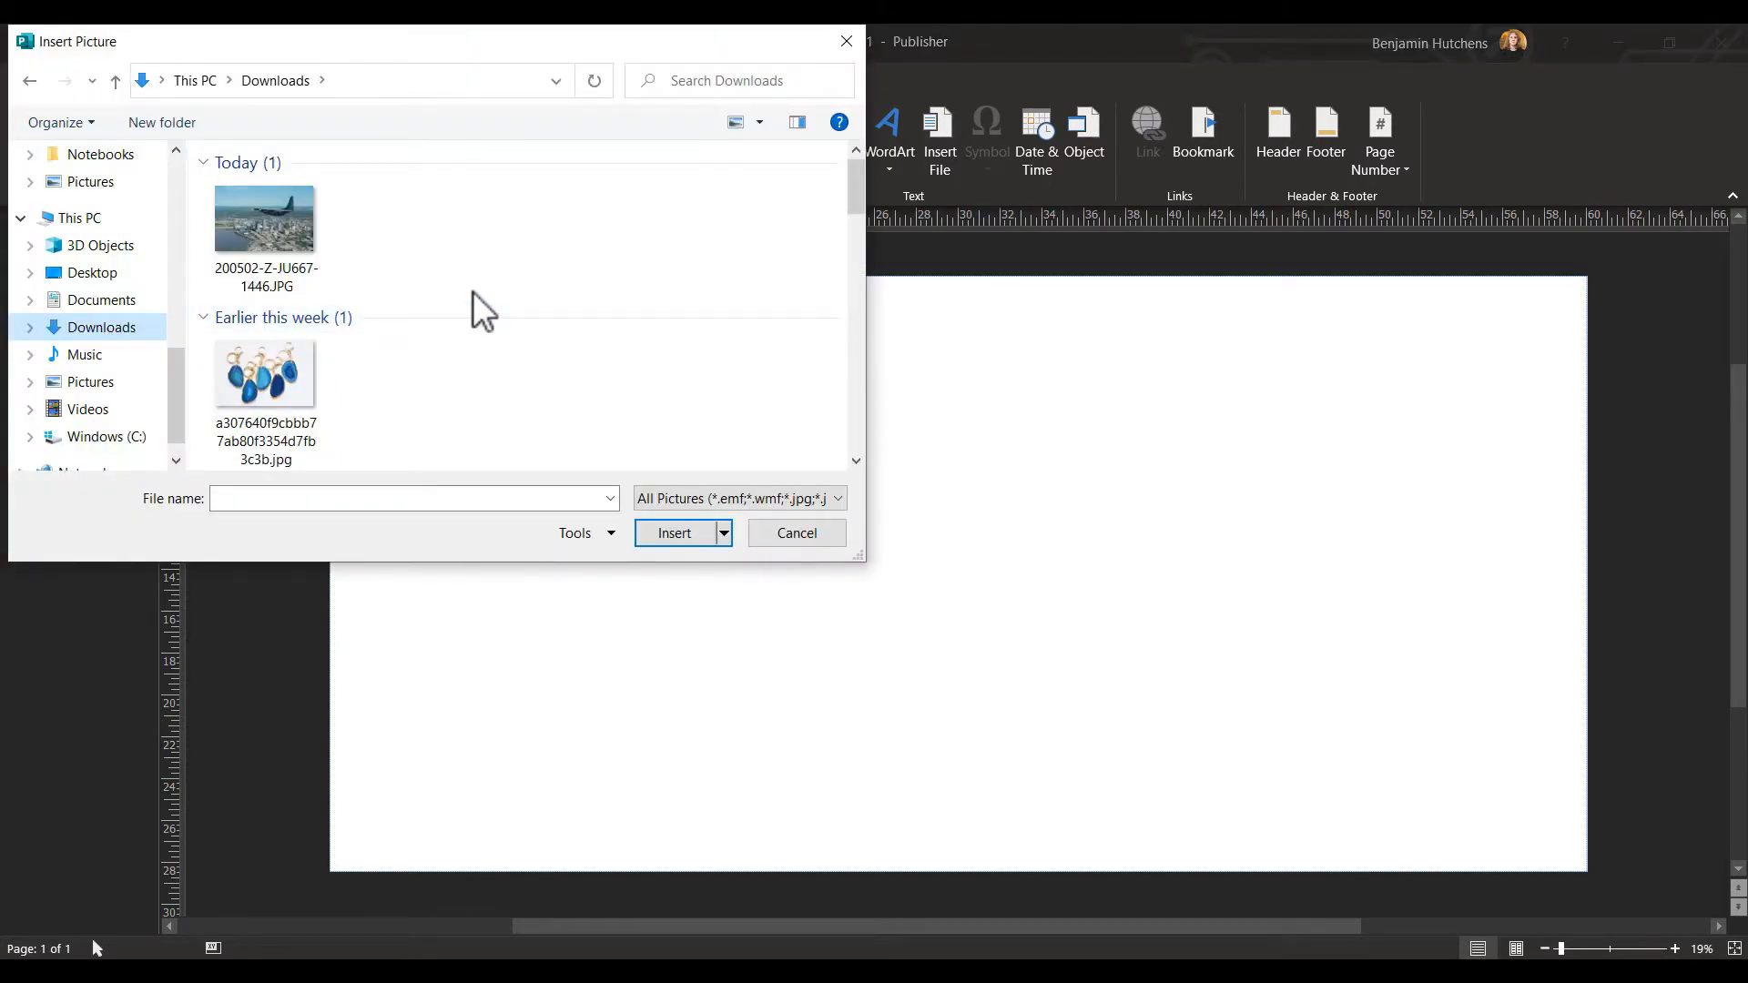
click(271, 257)
double_click(264, 239)
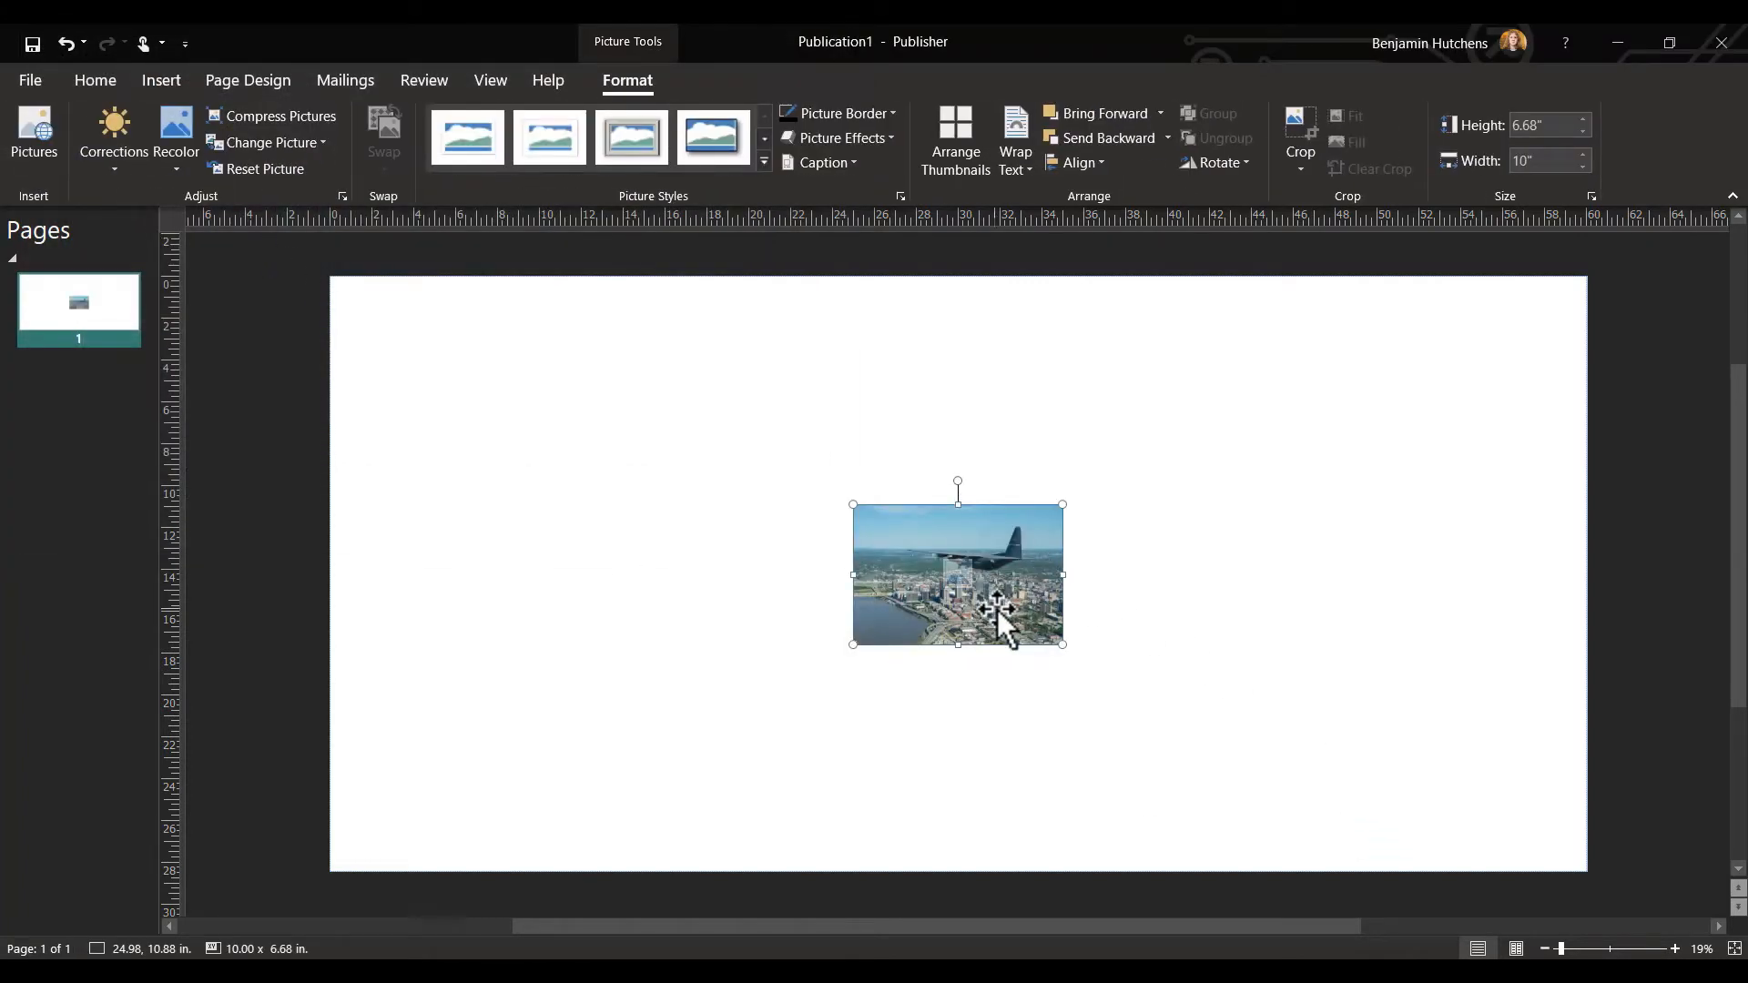
Enlarge the picture to about 42.43 x 28.33 inches, aligned with the page's left edge and spanning its height
drag(1006, 624, 1137, 874)
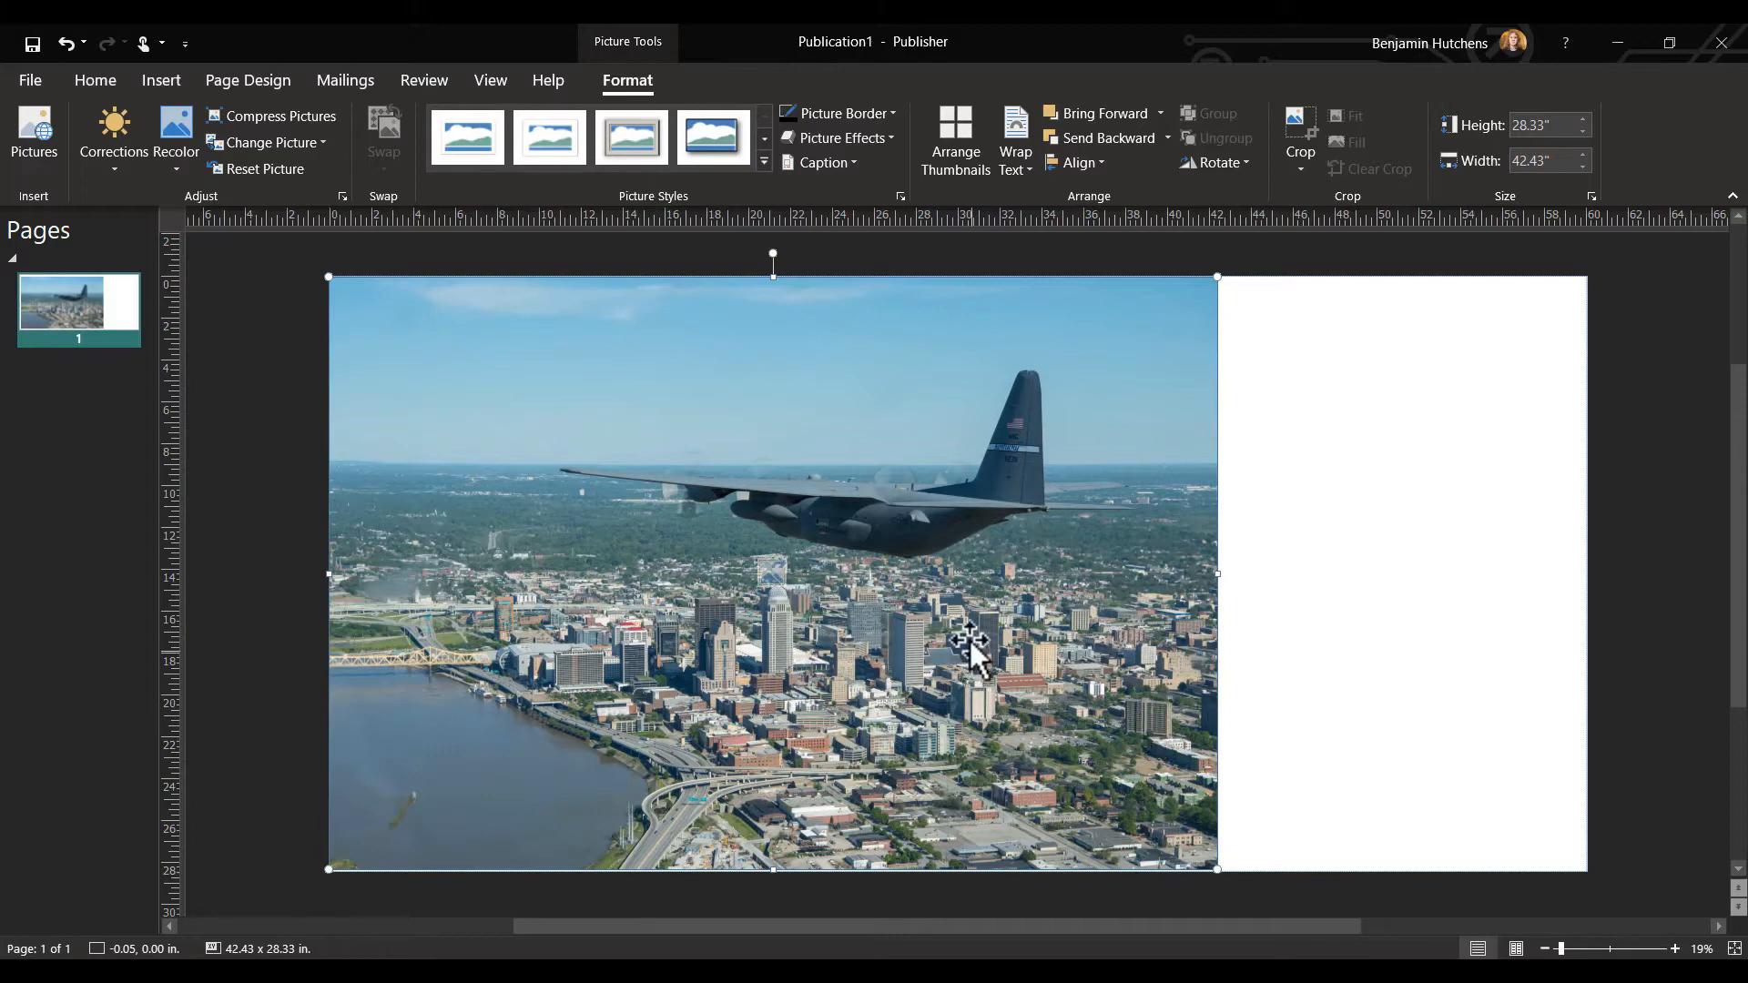
click(1499, 654)
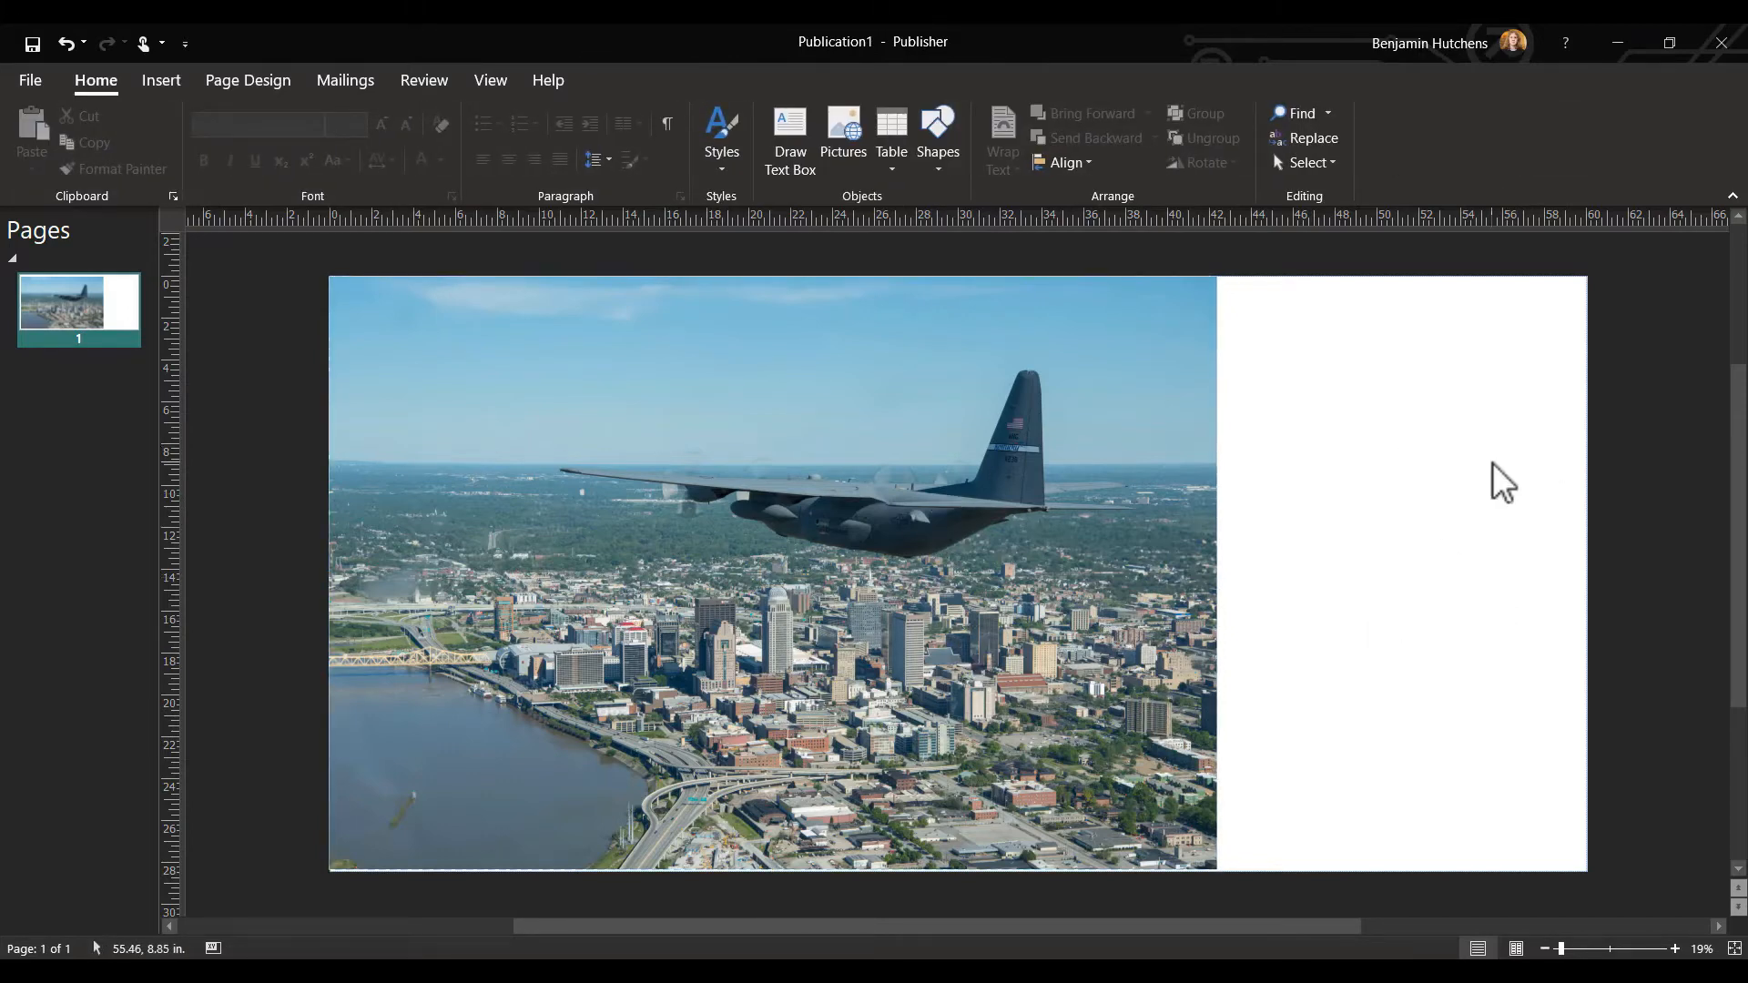
click(939, 579)
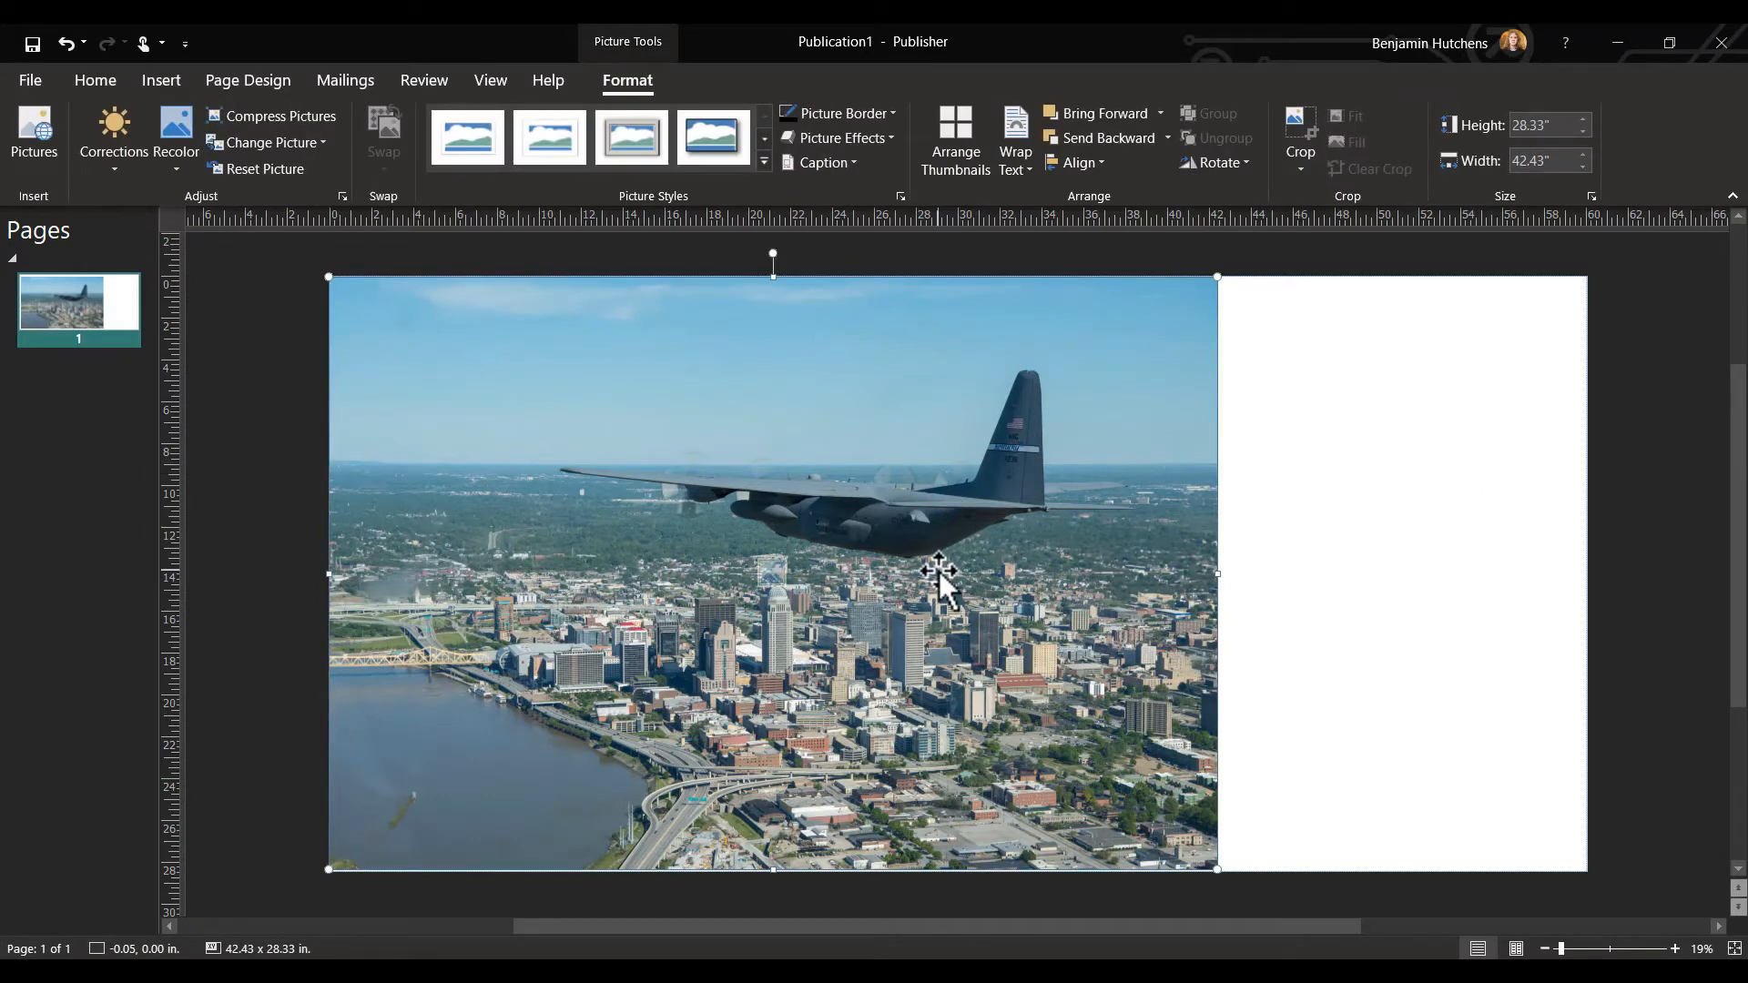
click(1494, 488)
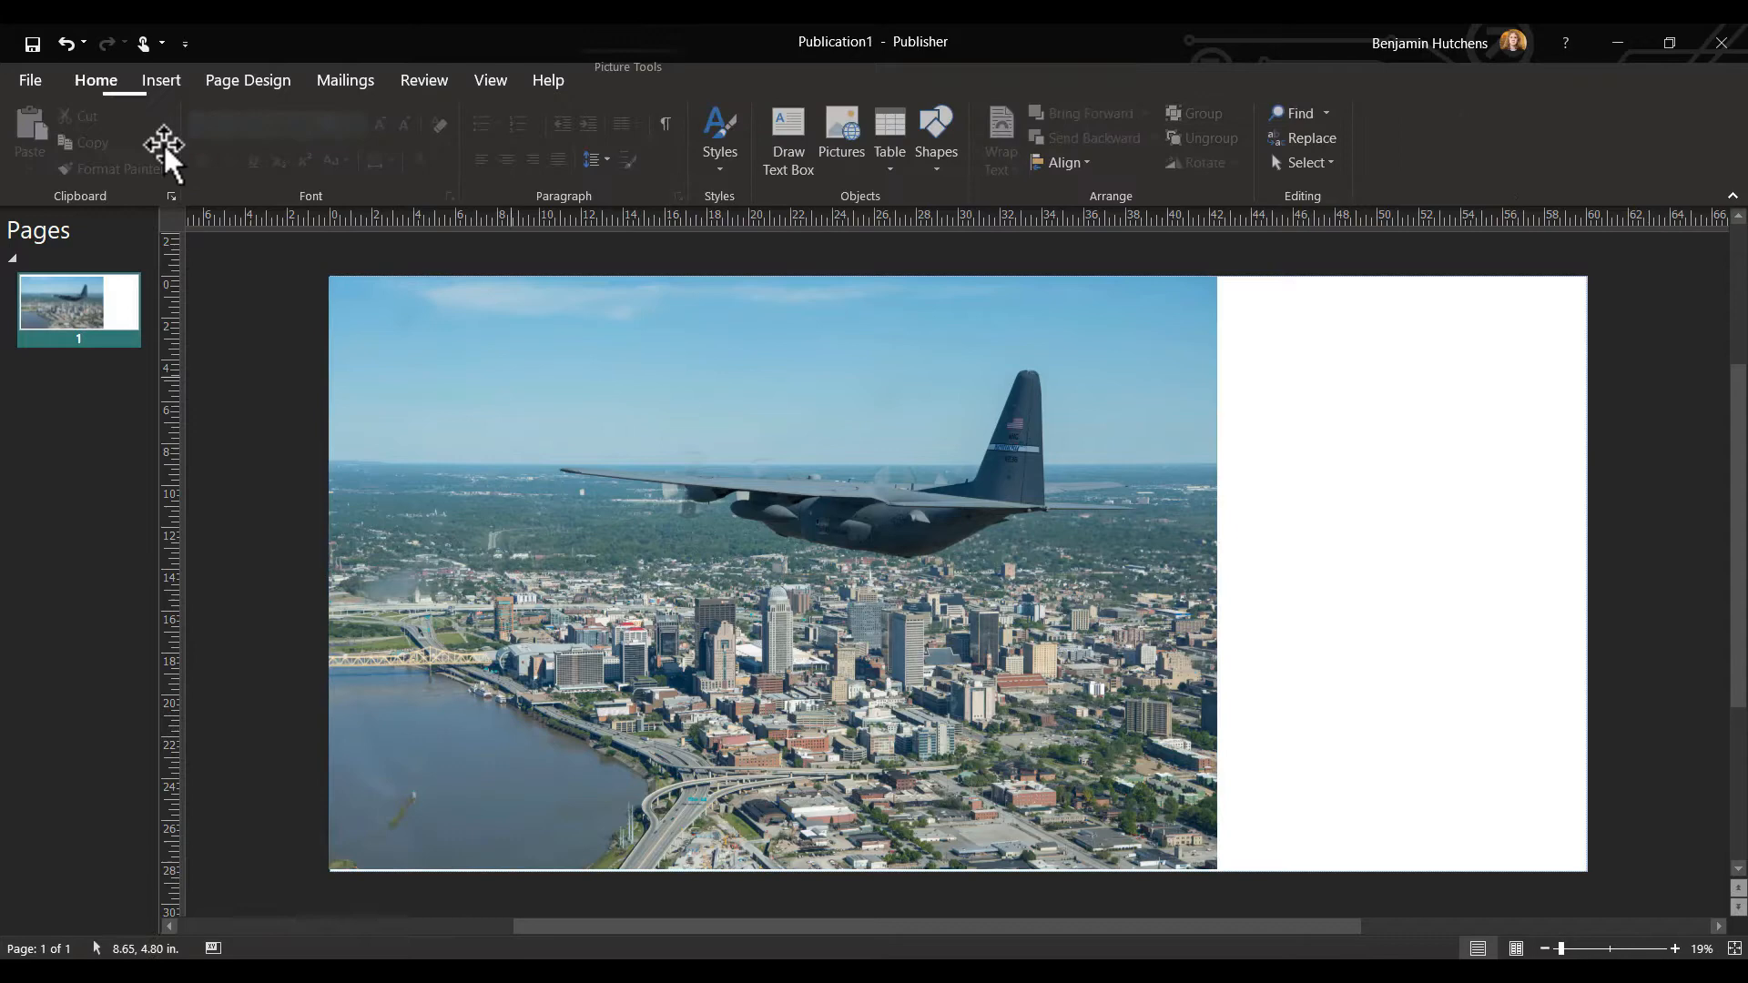
Change the page width to 48 inches in the page setup
click(246, 82)
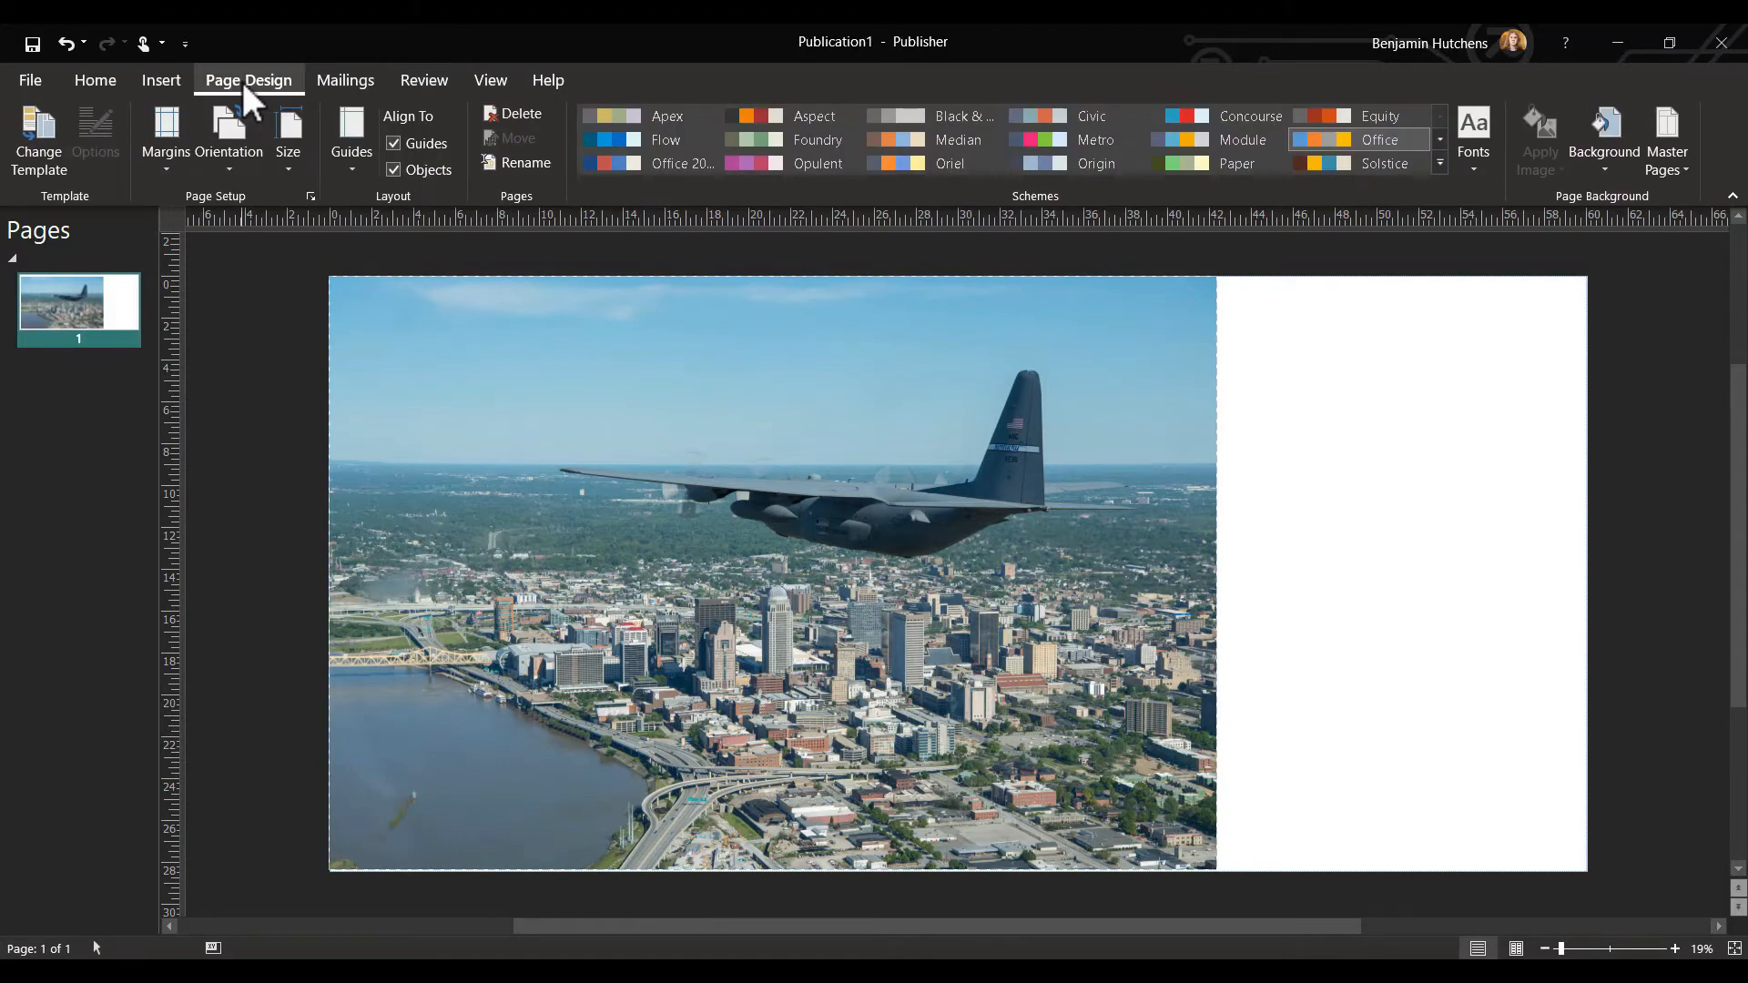
click(286, 162)
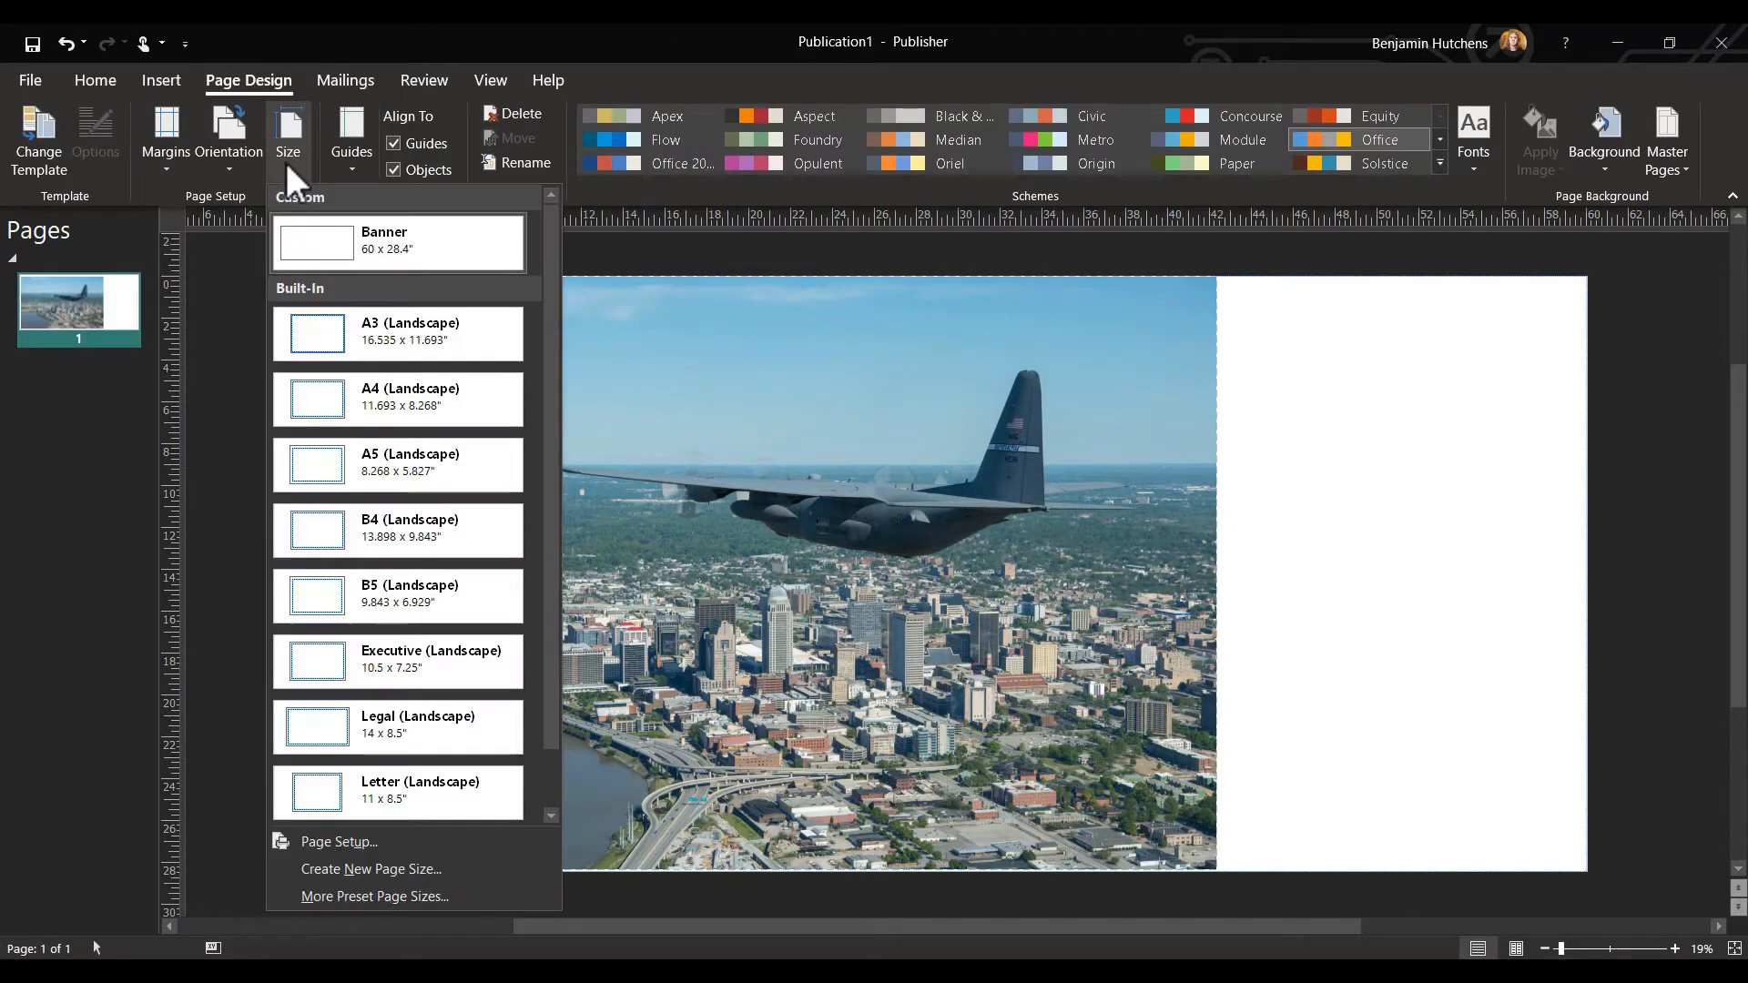
click(466, 840)
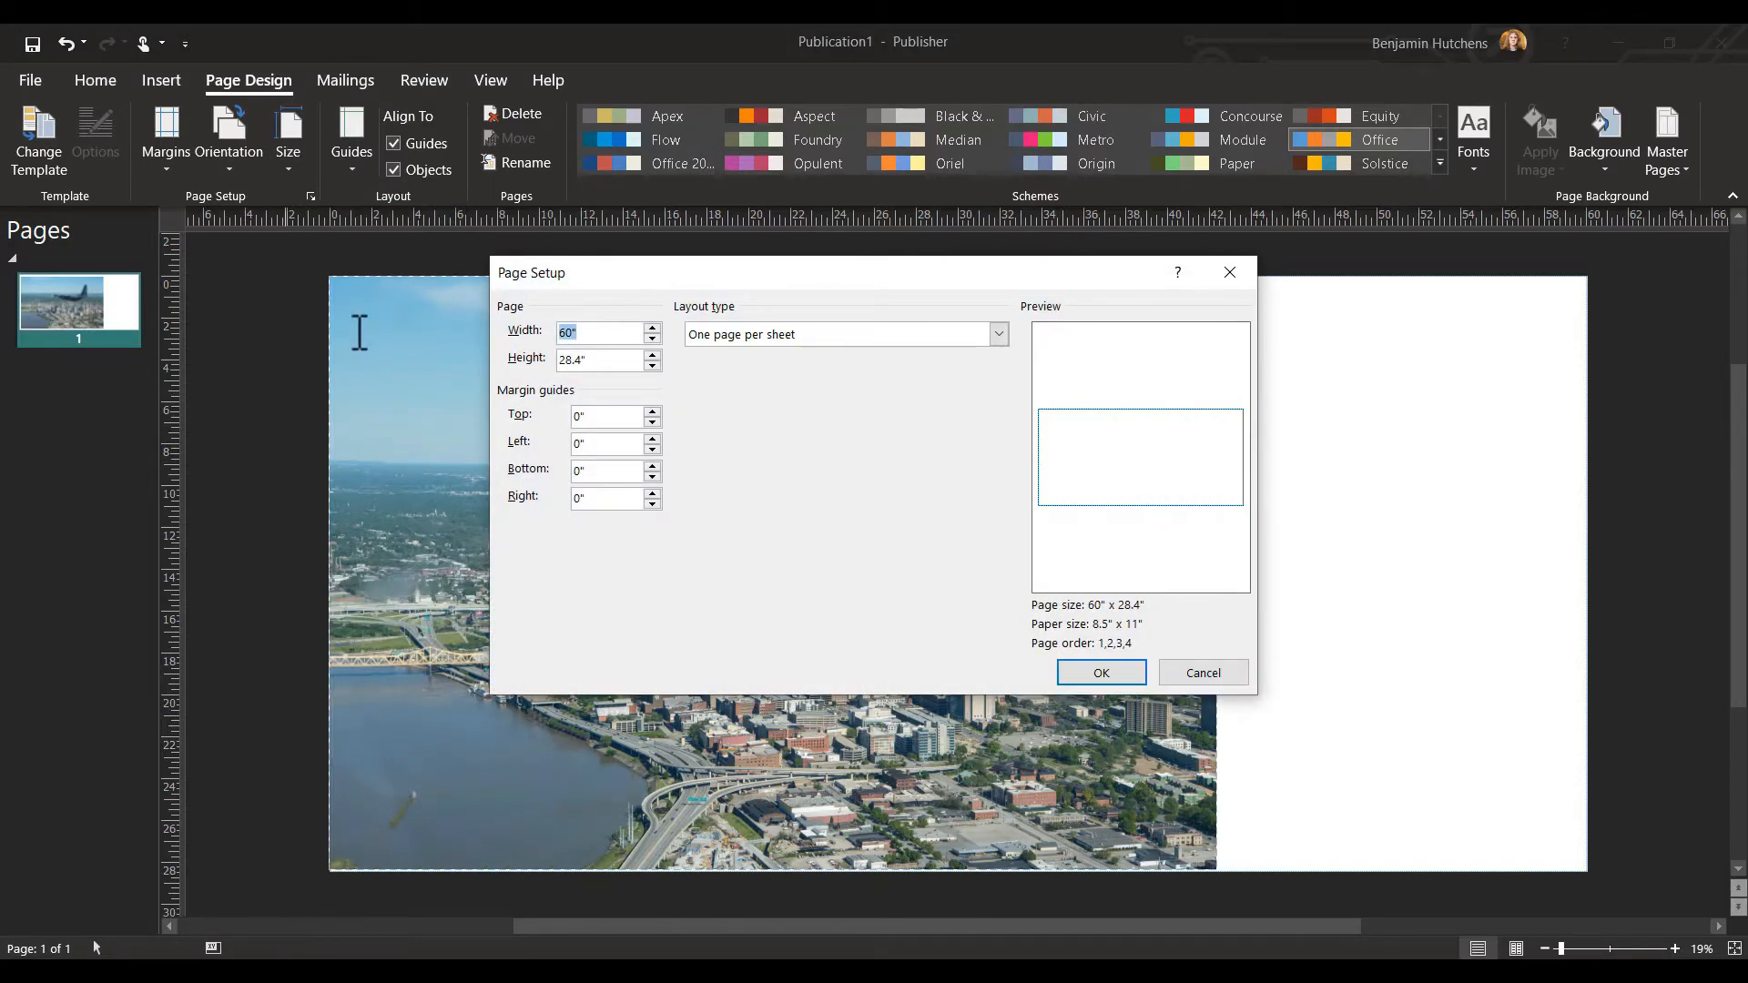
text(48)
click(1099, 673)
Align the picture with the page's upper-left corner and enlarge it to about 48.16 x 32.16 inches to span the page width
click(1074, 569)
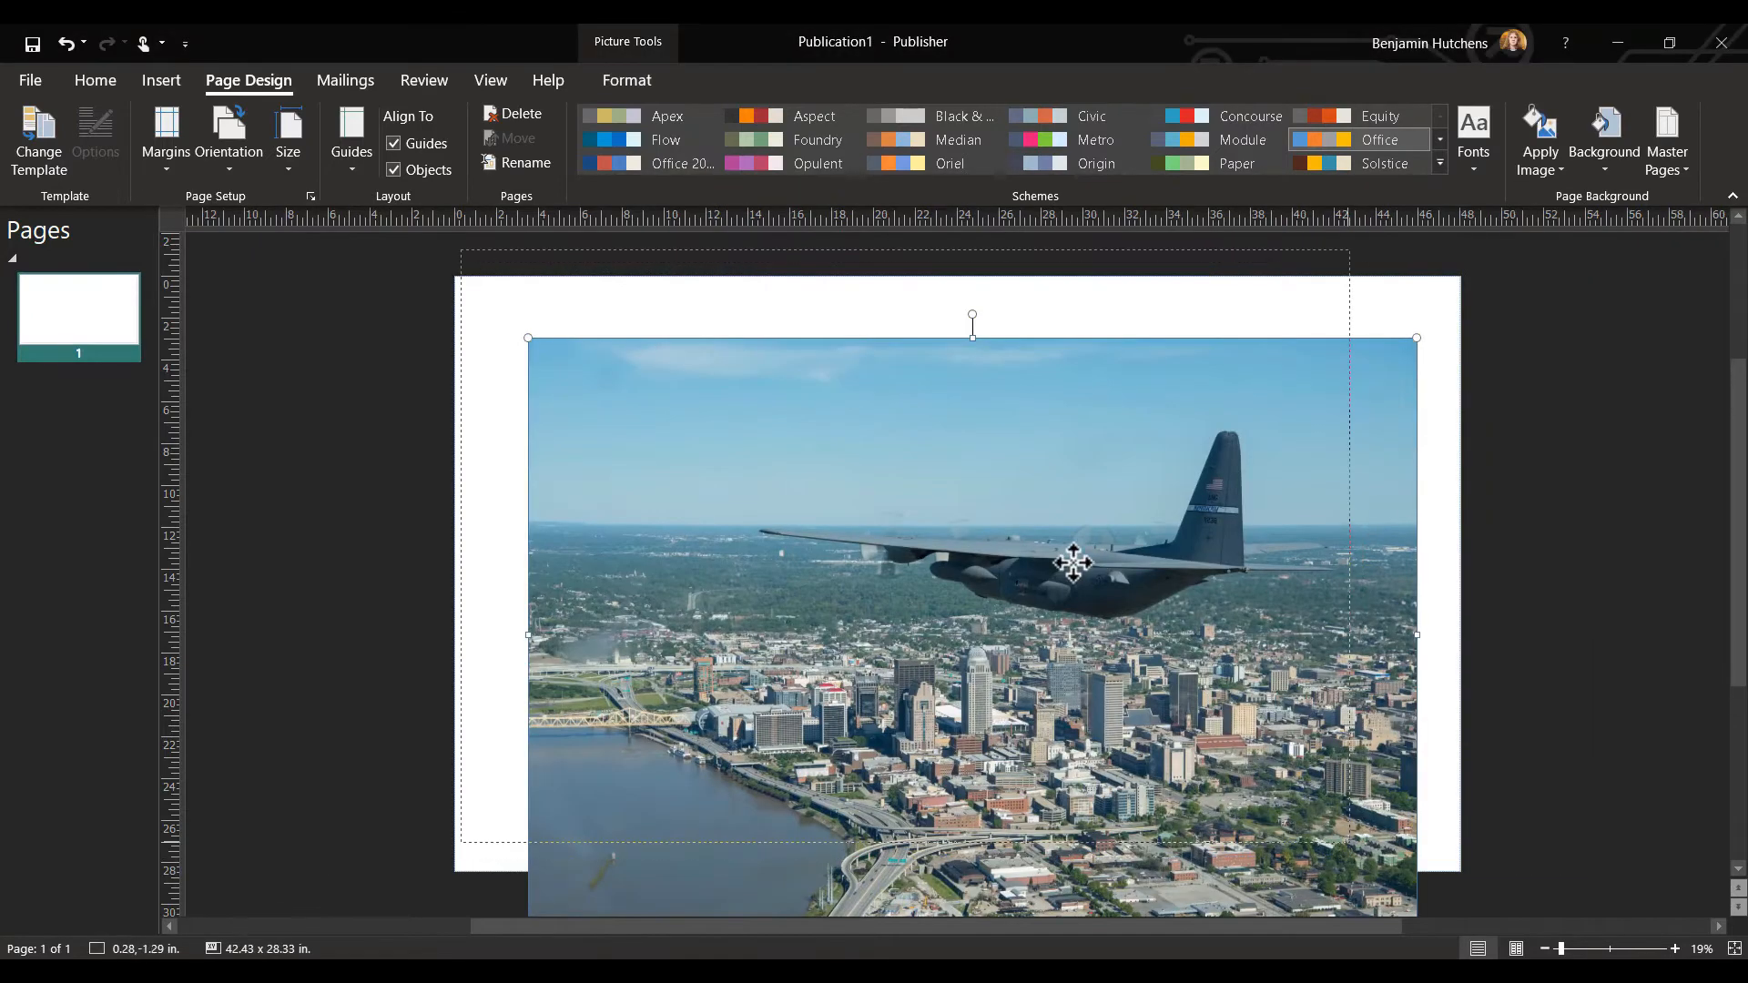
drag(1074, 572, 1074, 572)
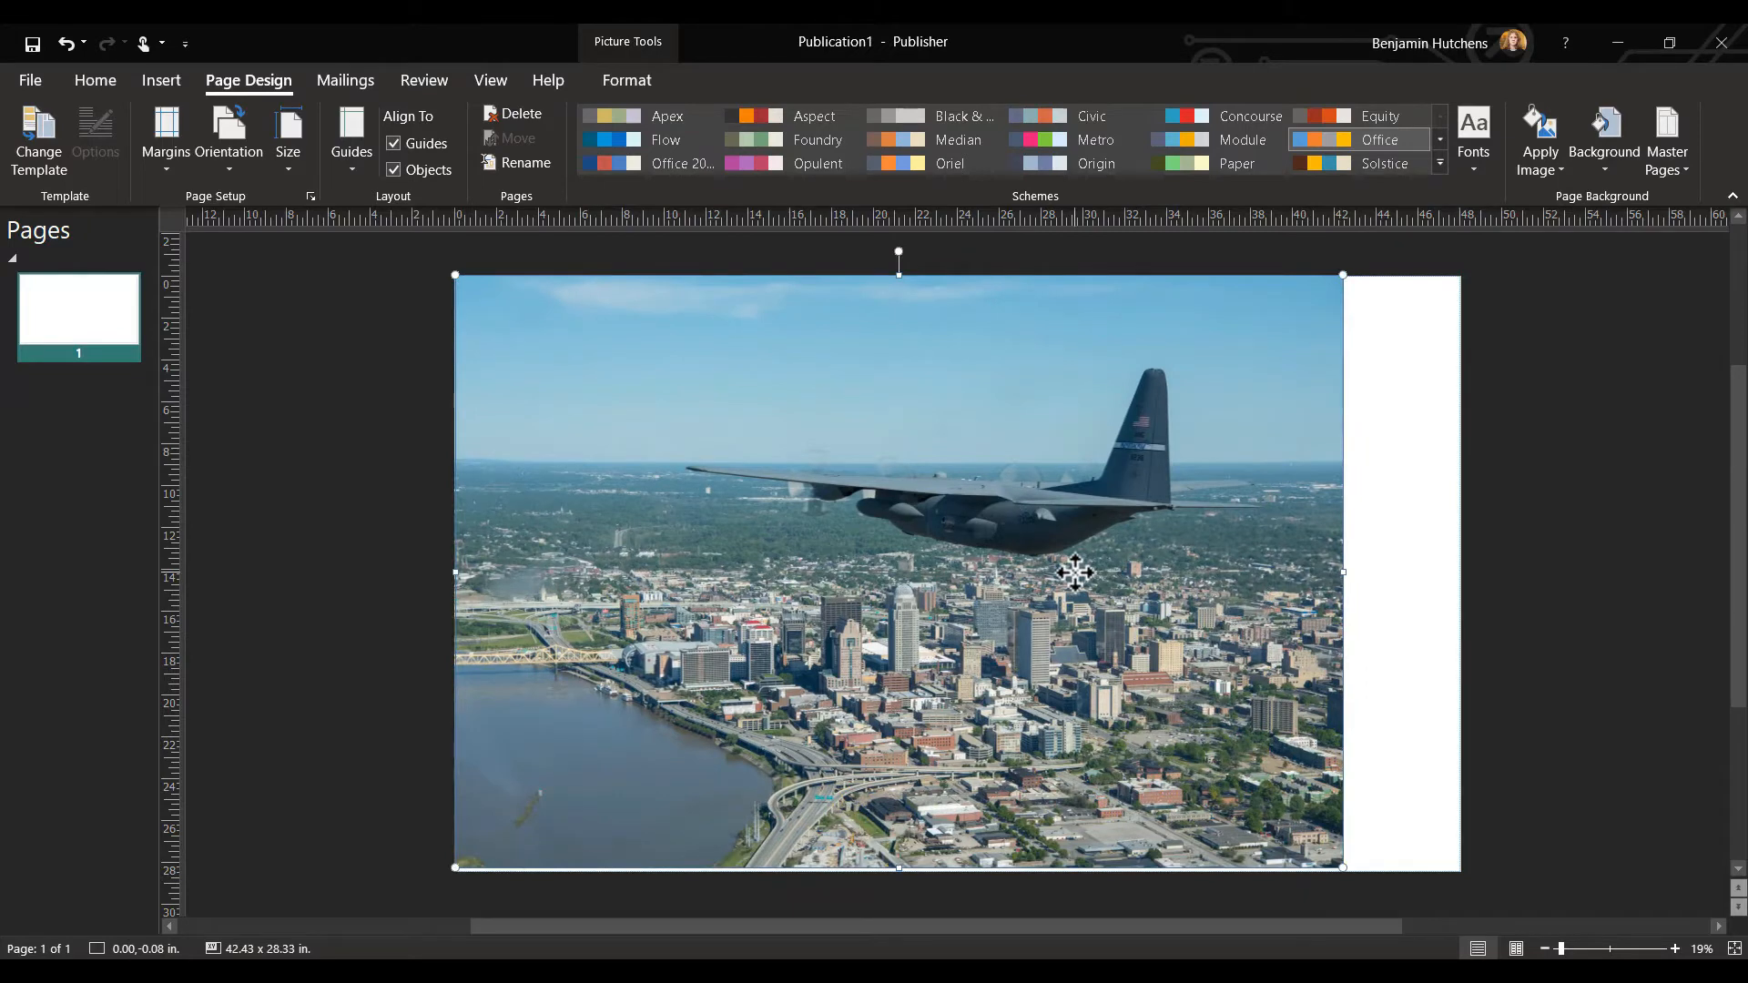
drag(1342, 868, 1351, 872)
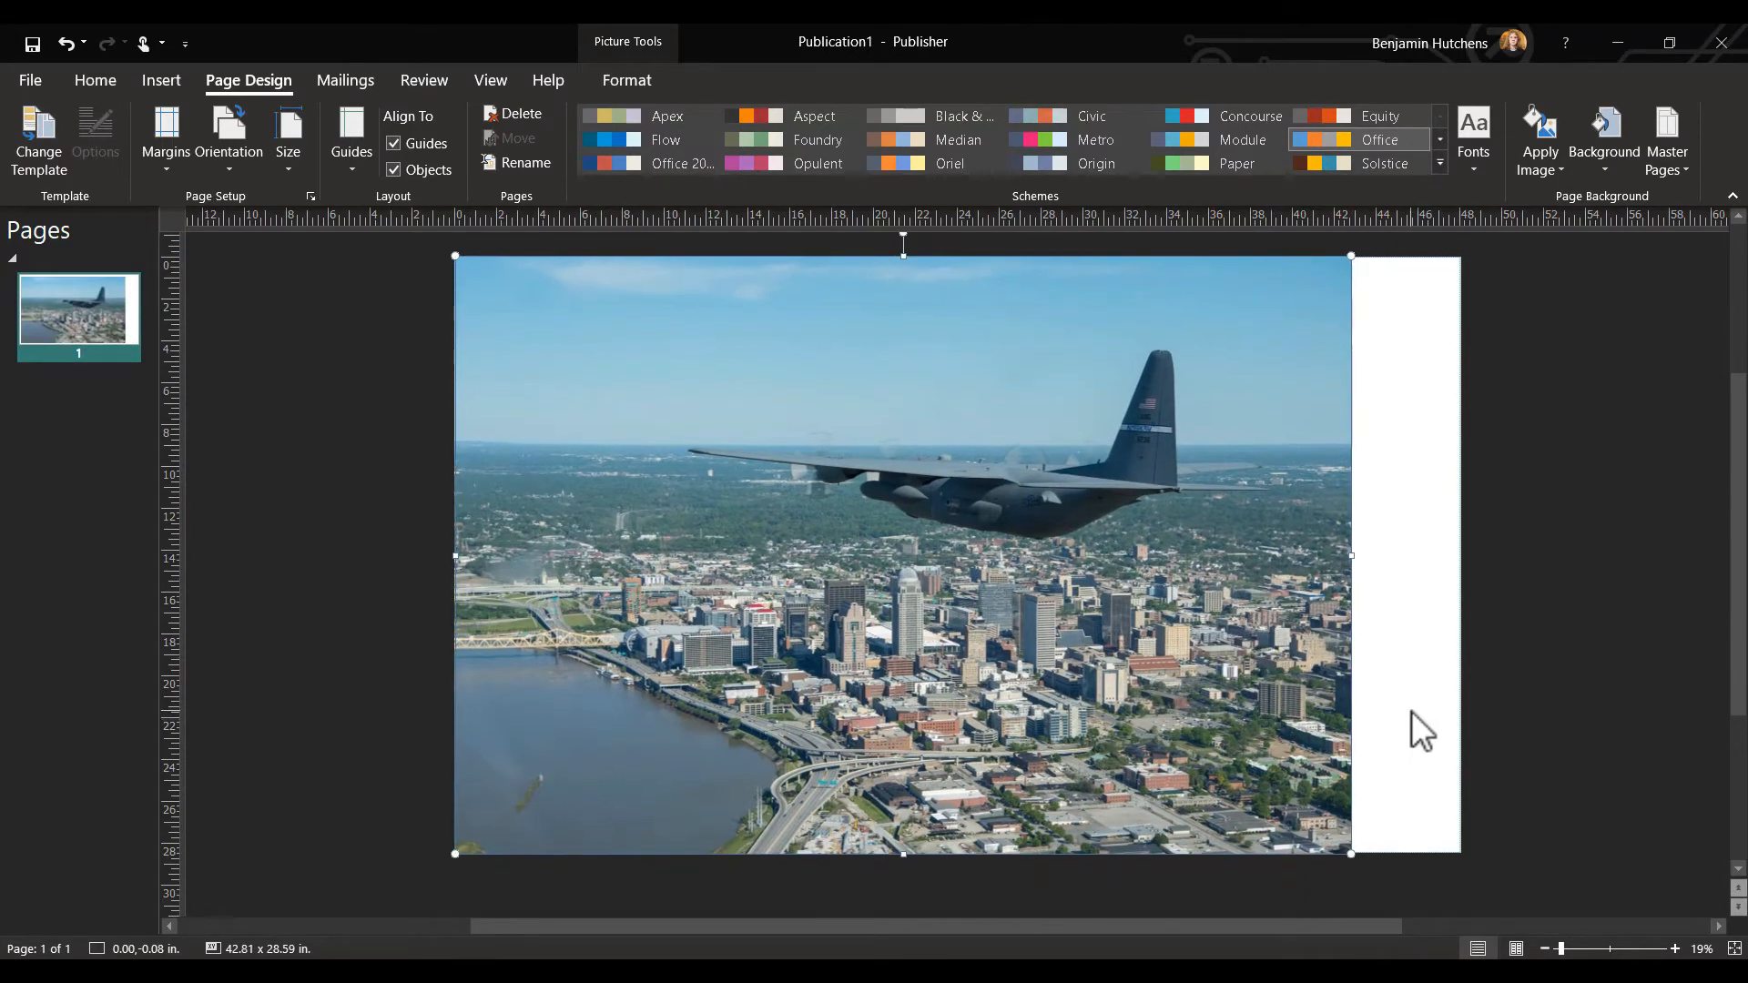
drag(1260, 657, 1228, 587)
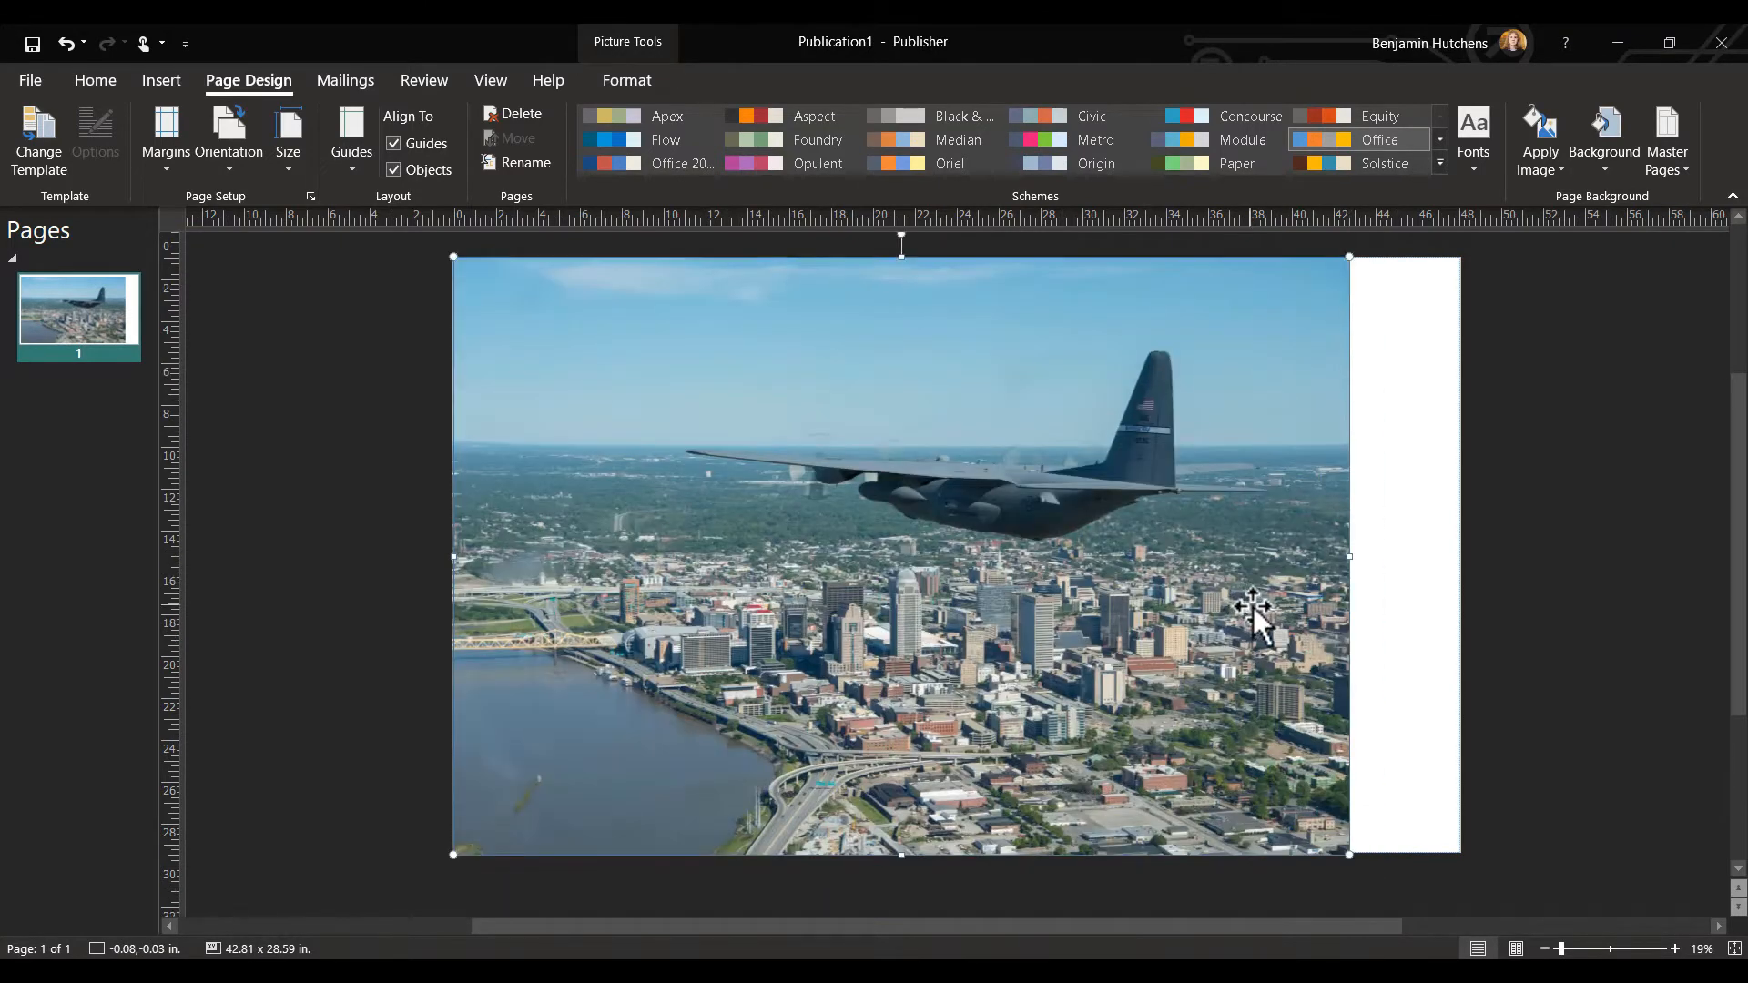
scroll(1372, 820, down, 1)
drag(1350, 818, 1478, 889)
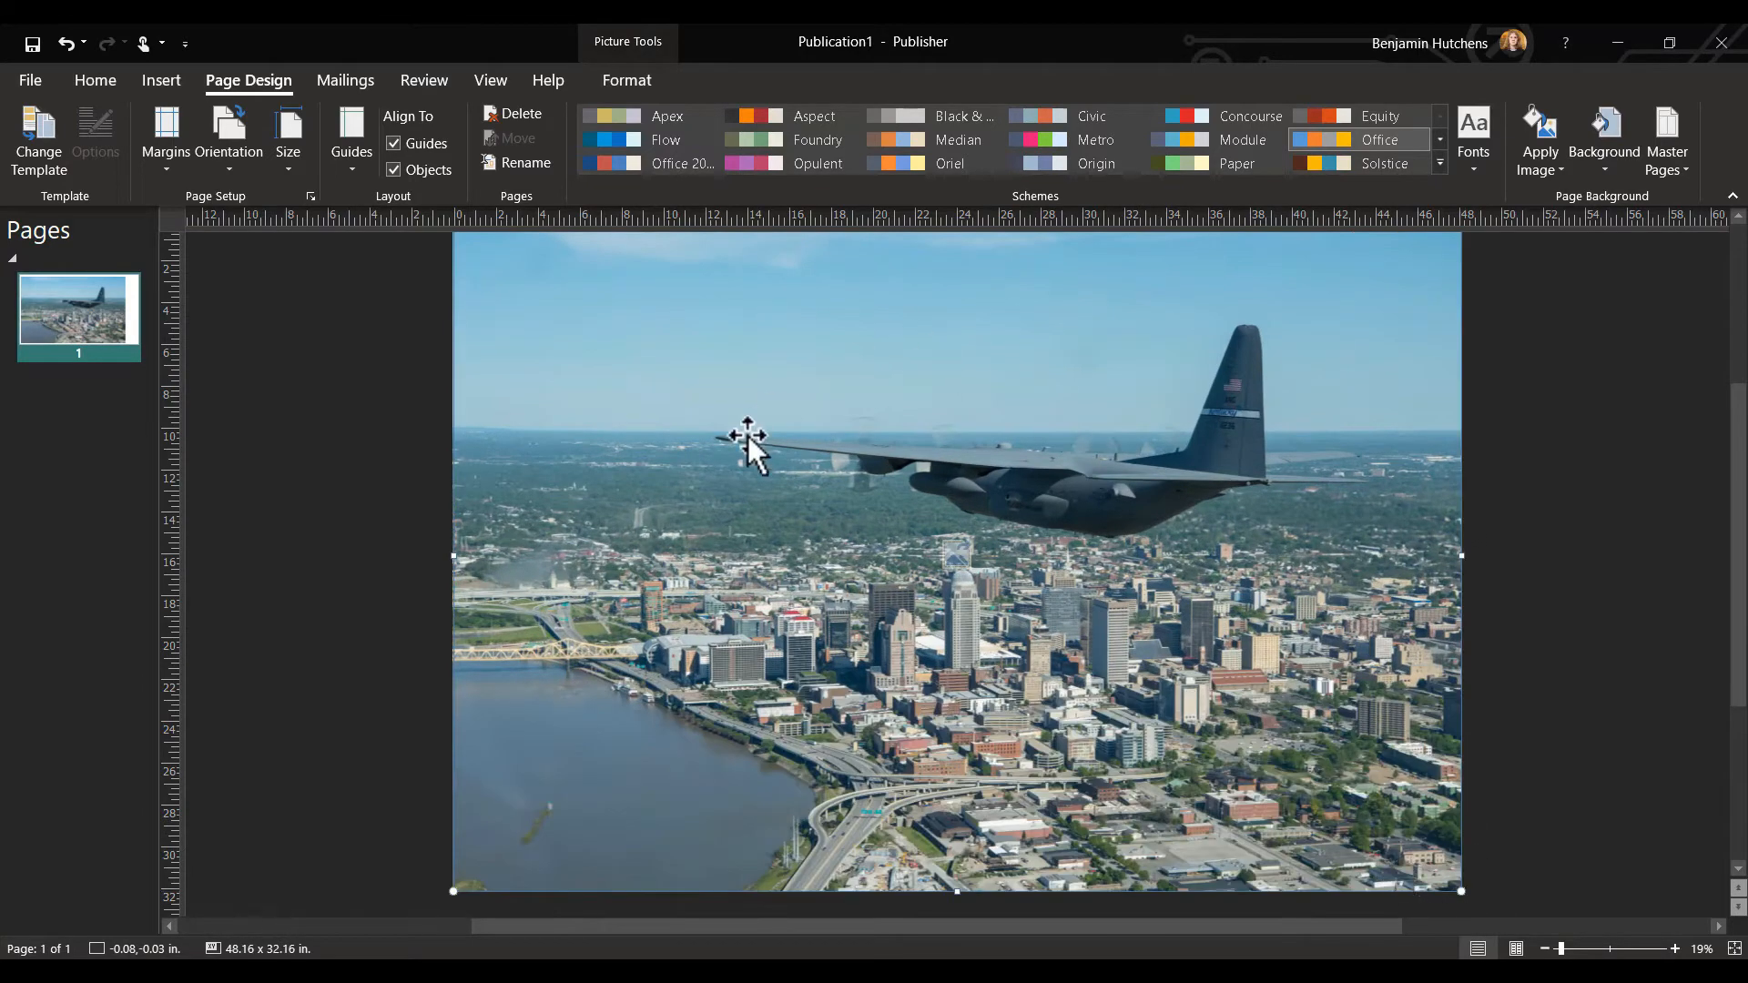
scroll(871, 495, up, 1)
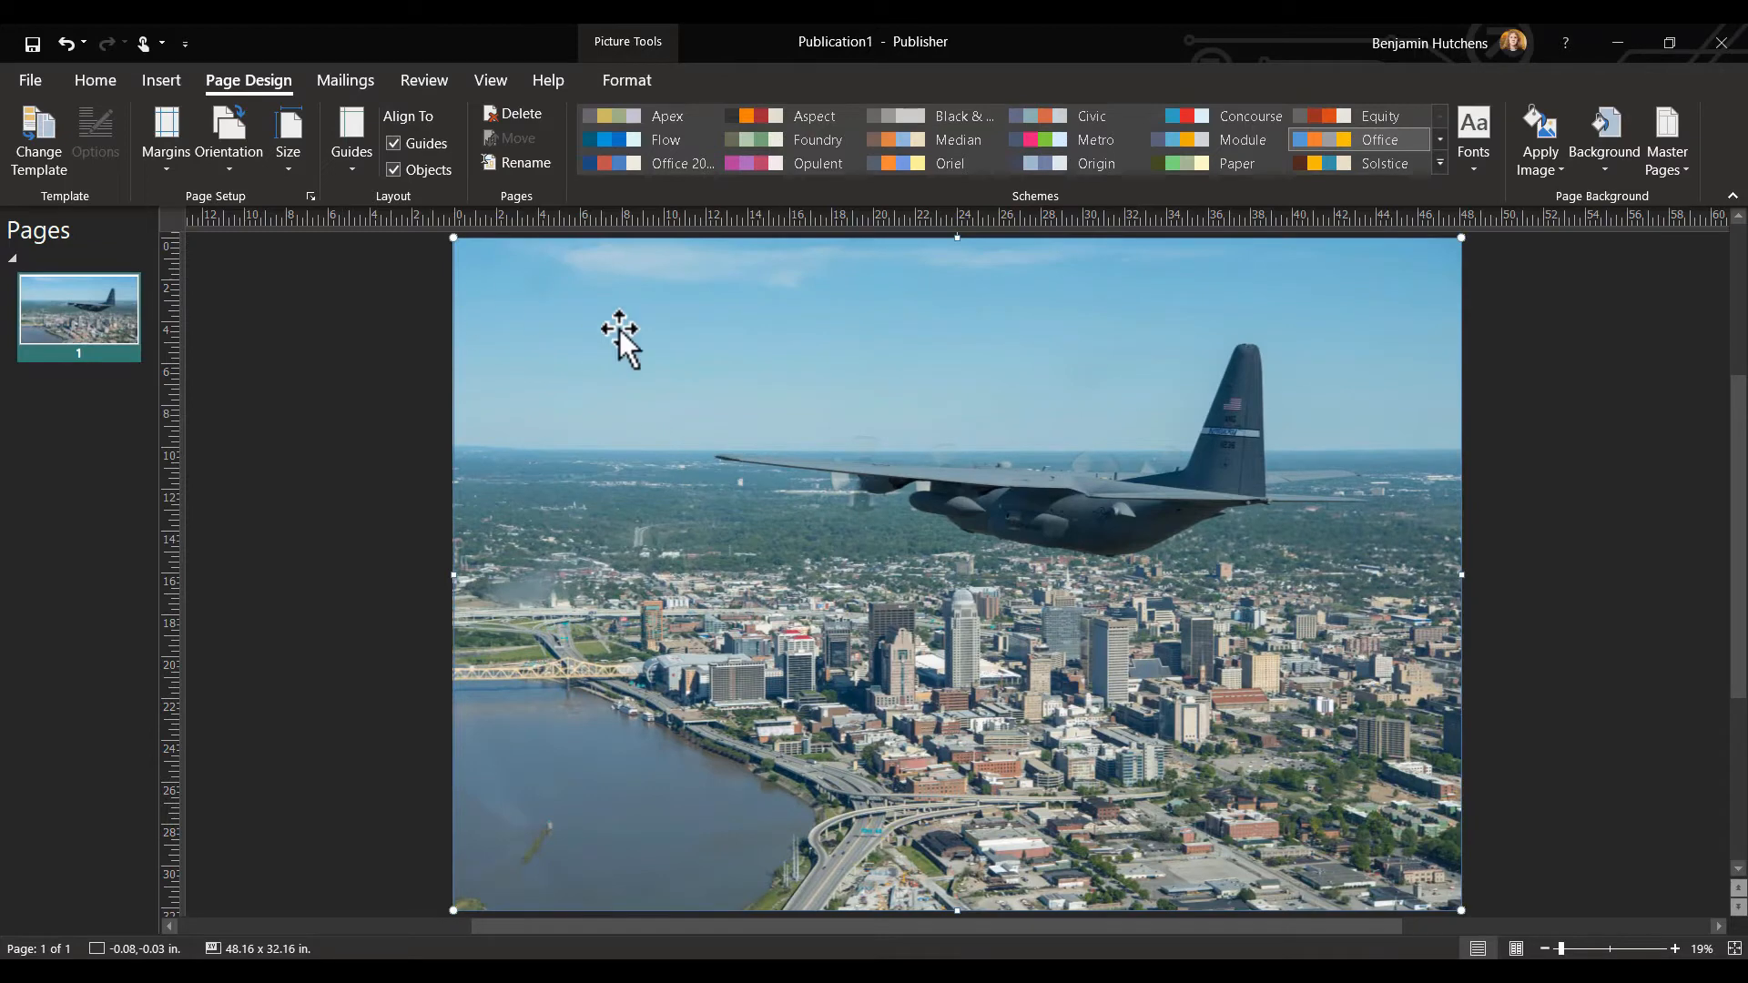
Crop a strip of sky off the top of the picture, reducing its height to about 29.59 inches
click(626, 80)
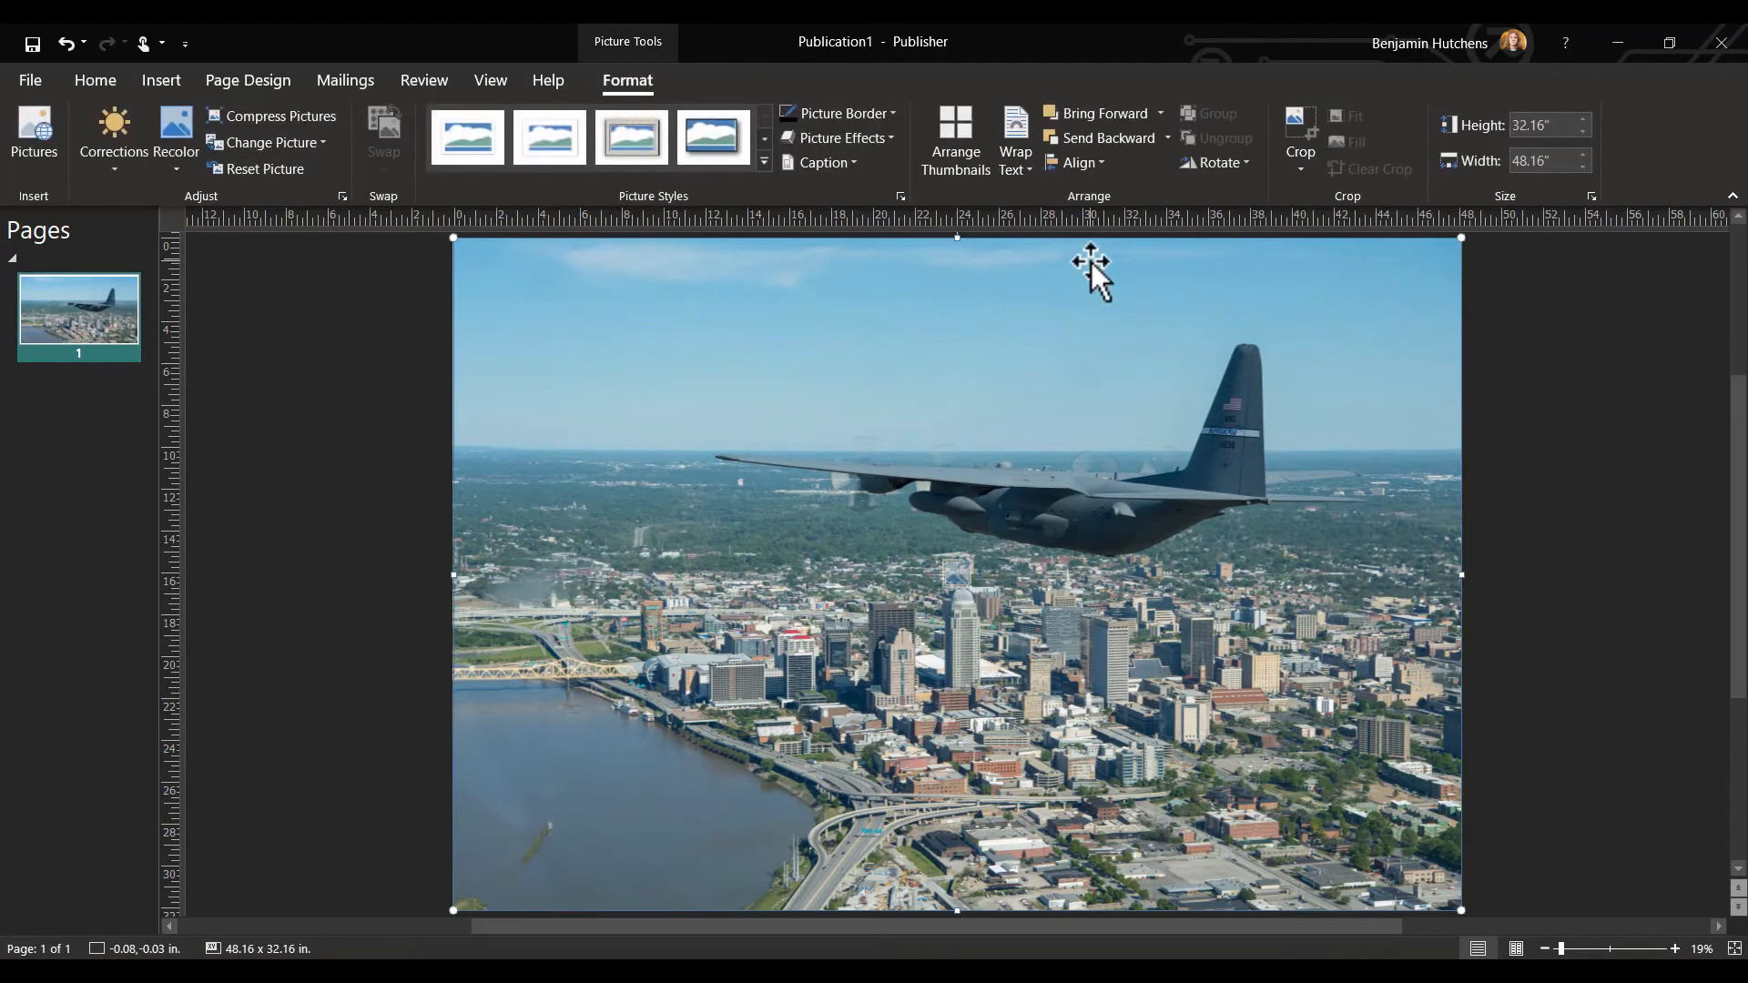
click(1294, 127)
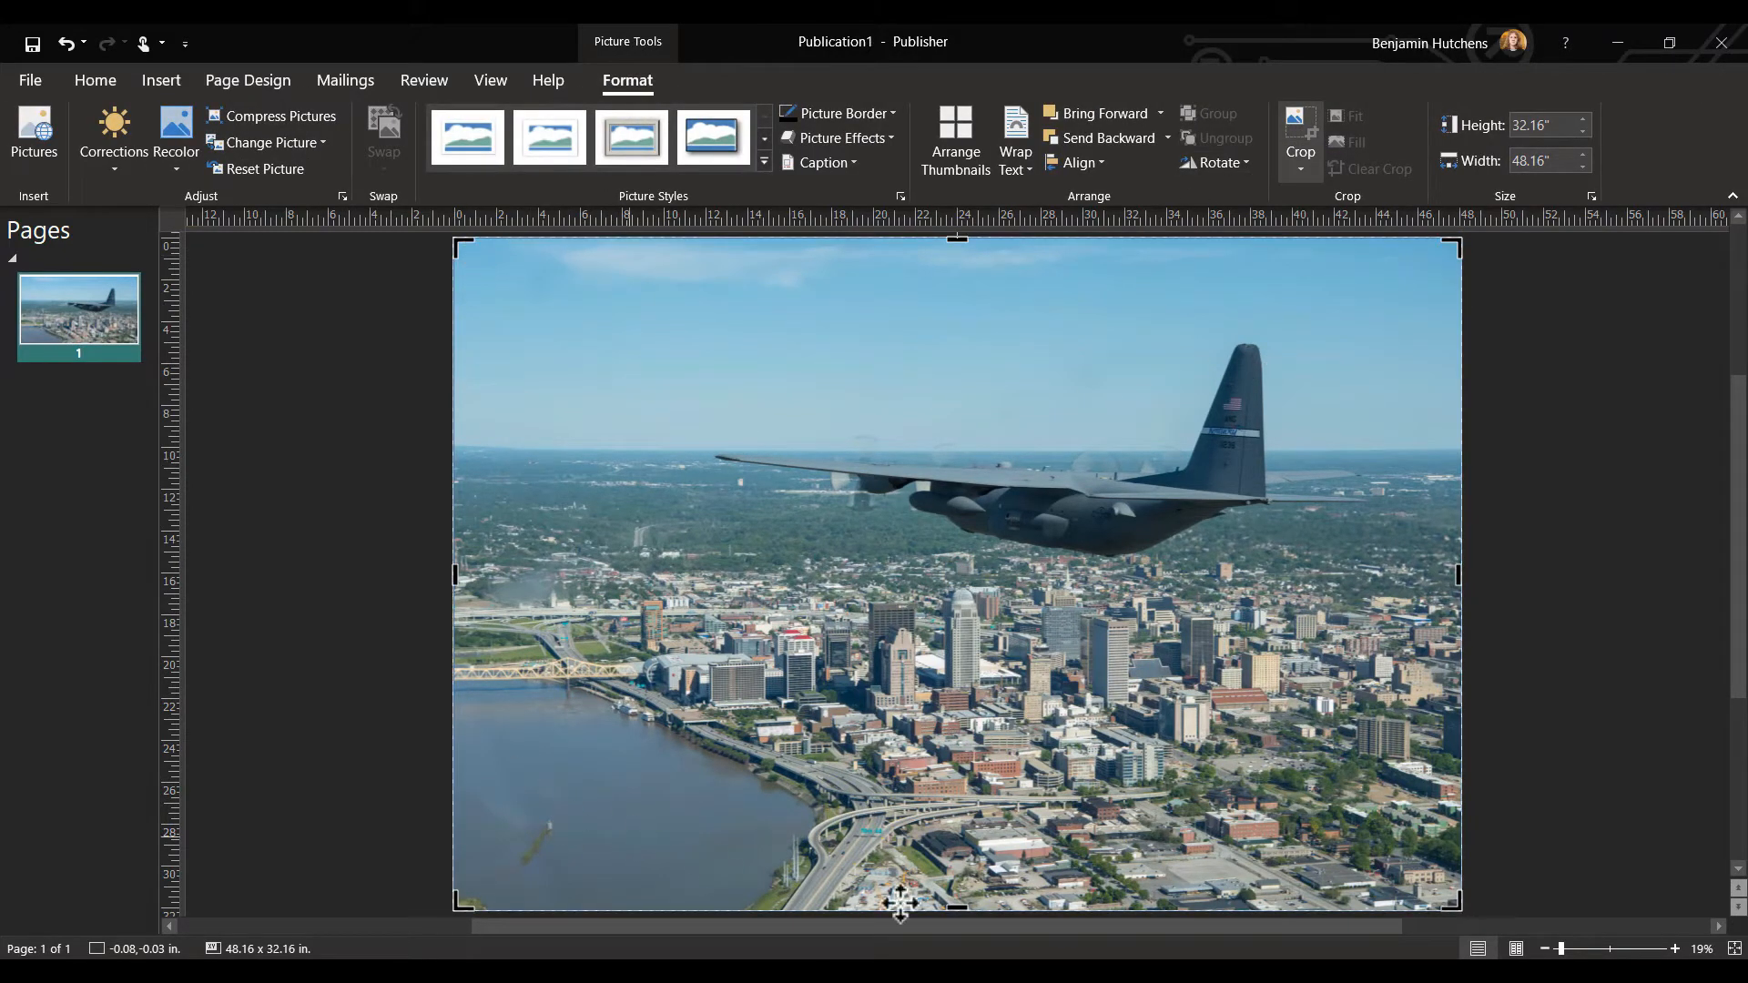
scroll(968, 684, up, 1)
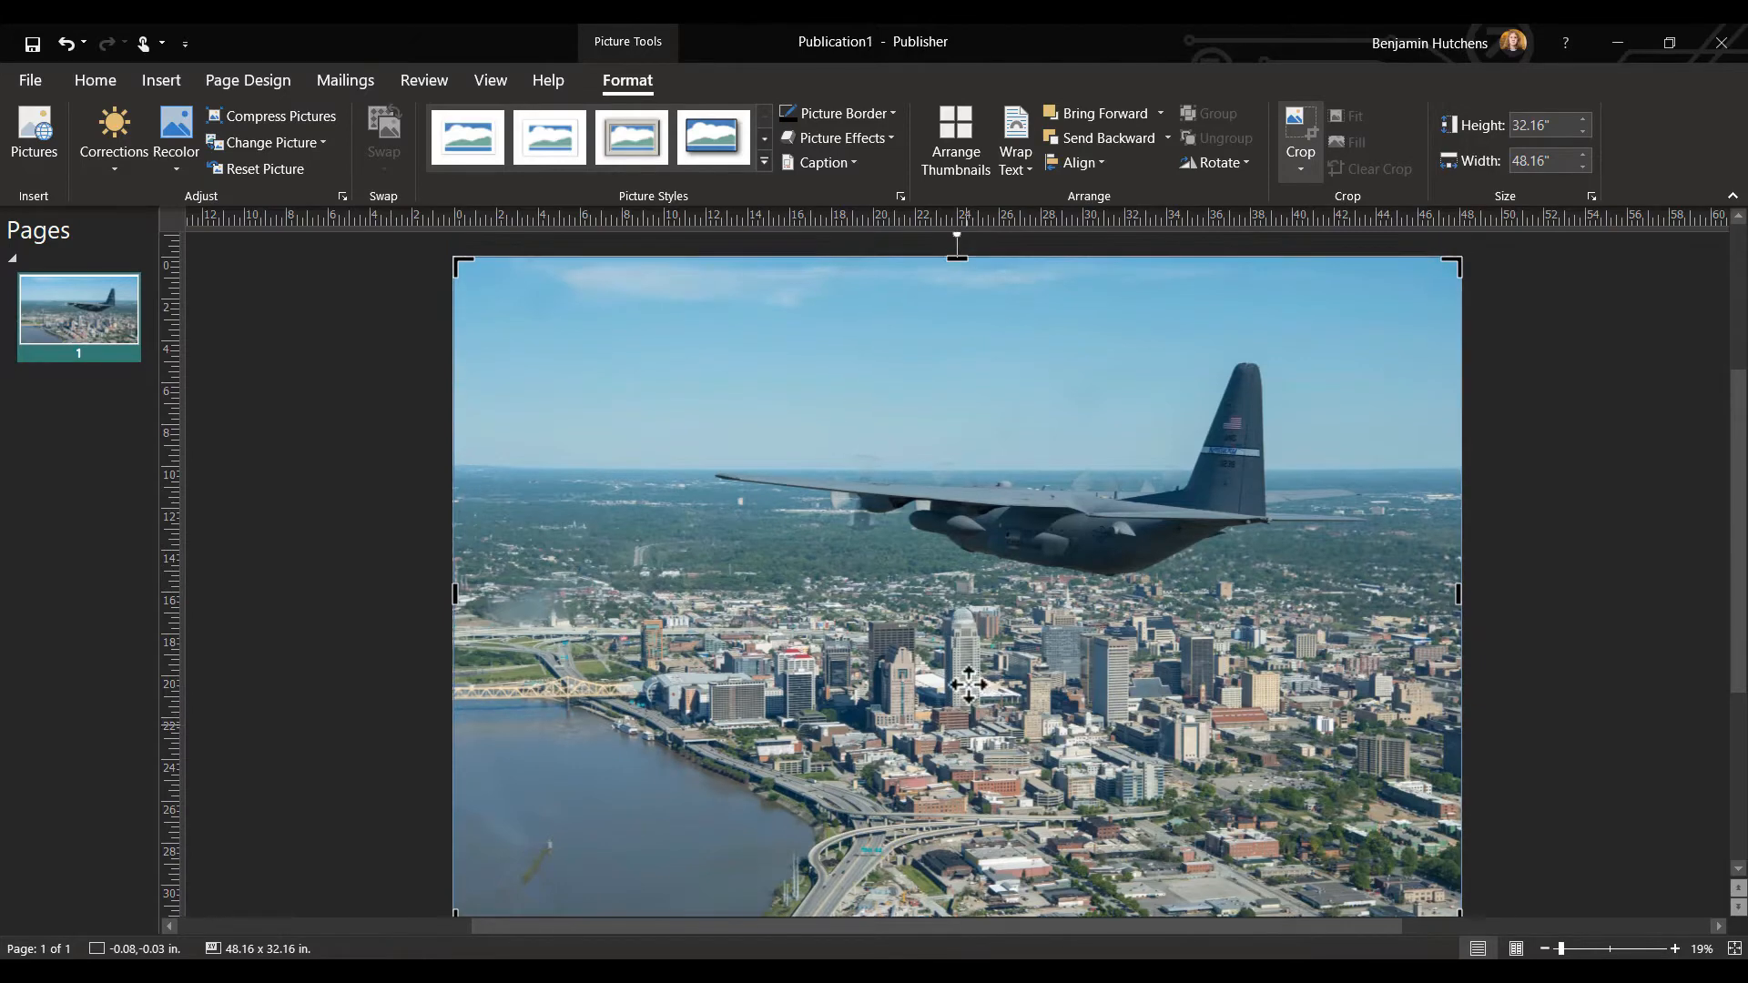
drag(957, 259, 957, 311)
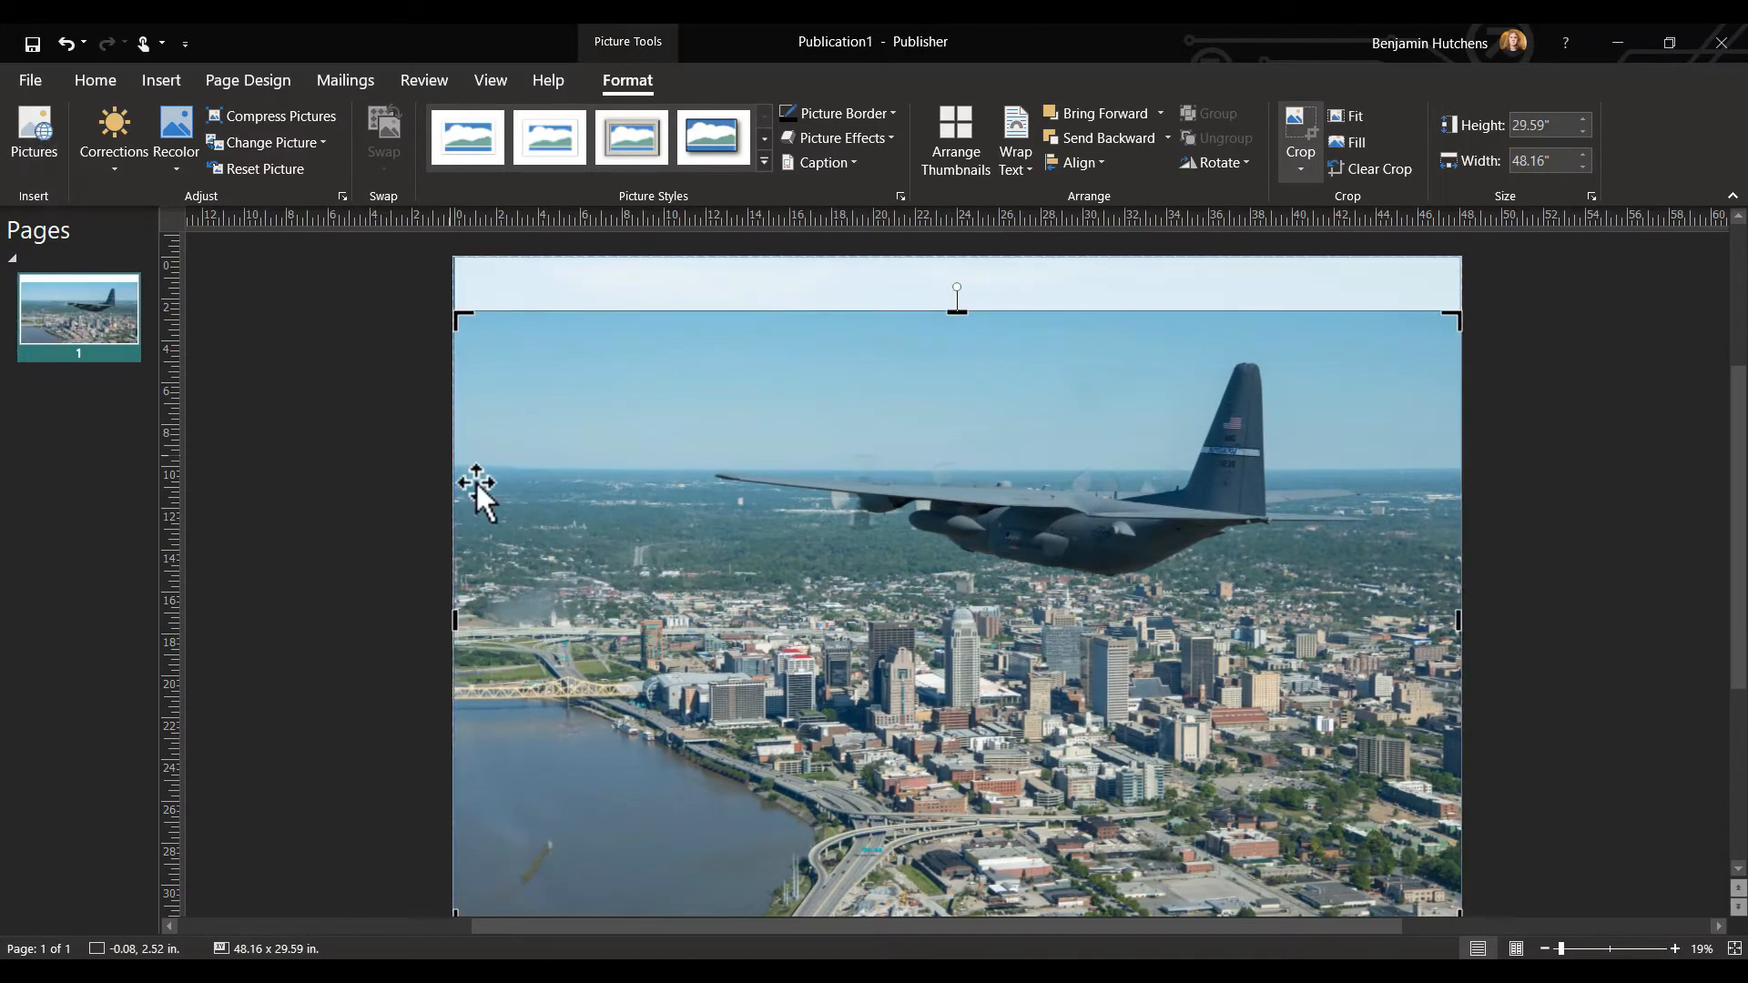
scroll(637, 692, down, 3)
scroll(427, 551, up, 4)
click(377, 502)
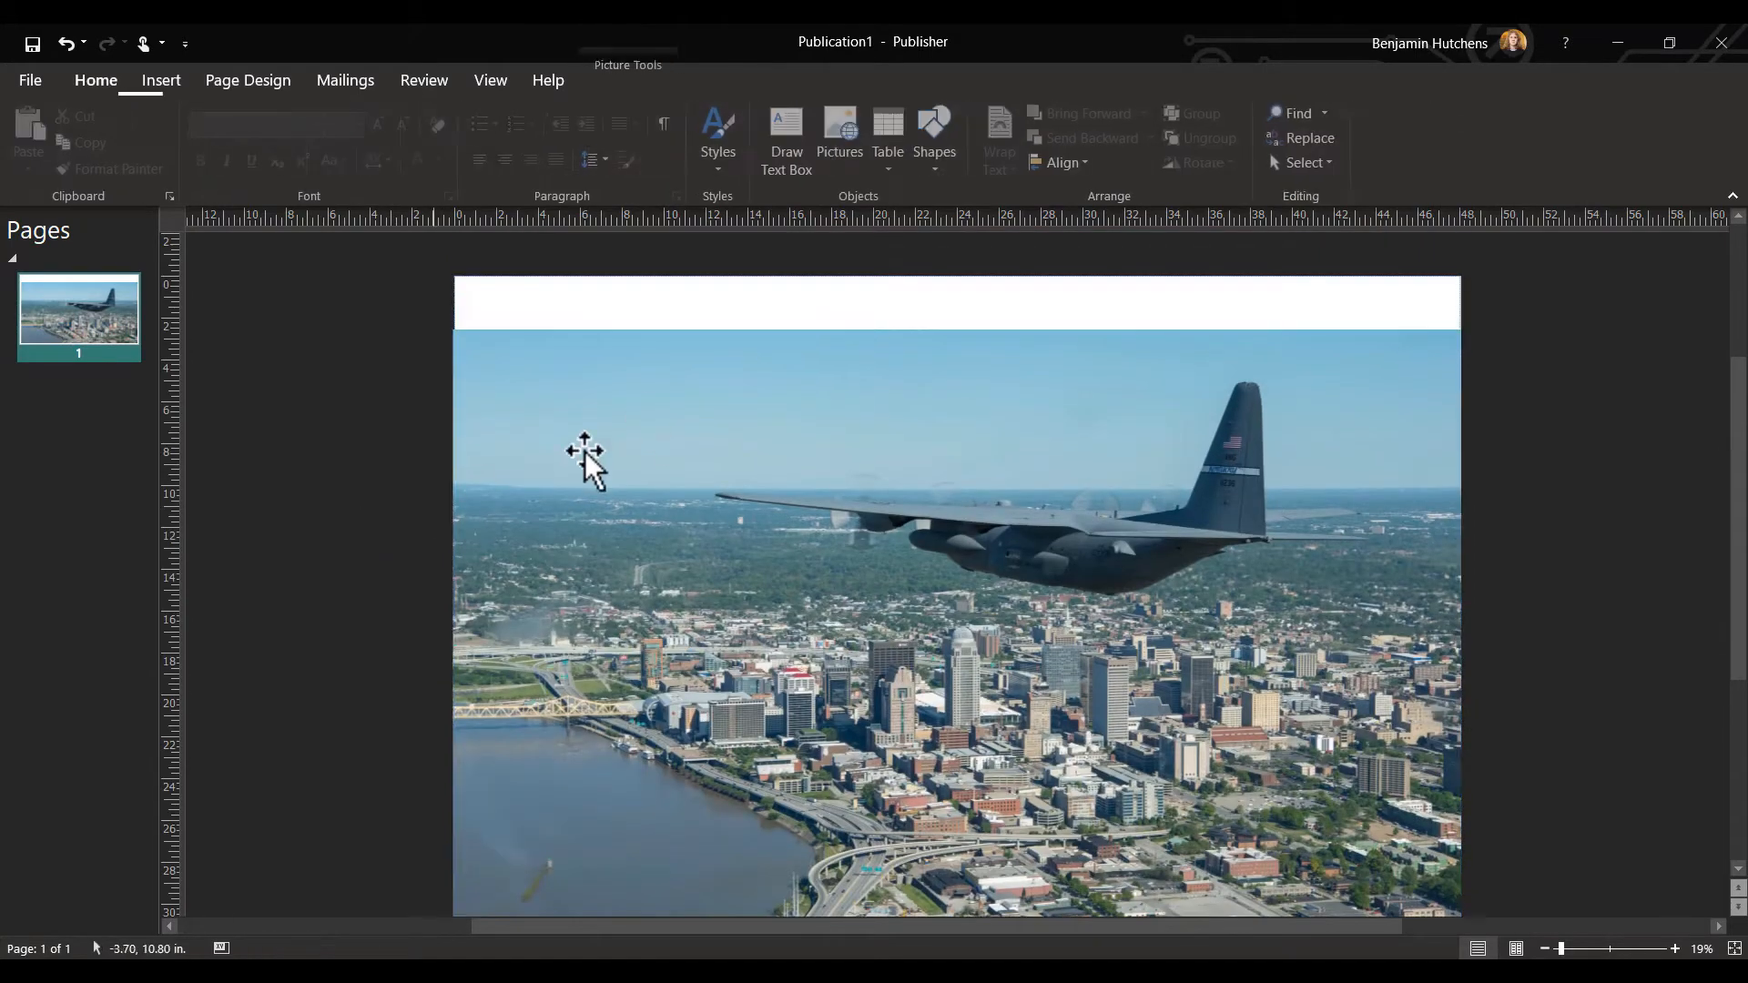
Move the cropped picture up so its top edge meets the top of the page
click(625, 461)
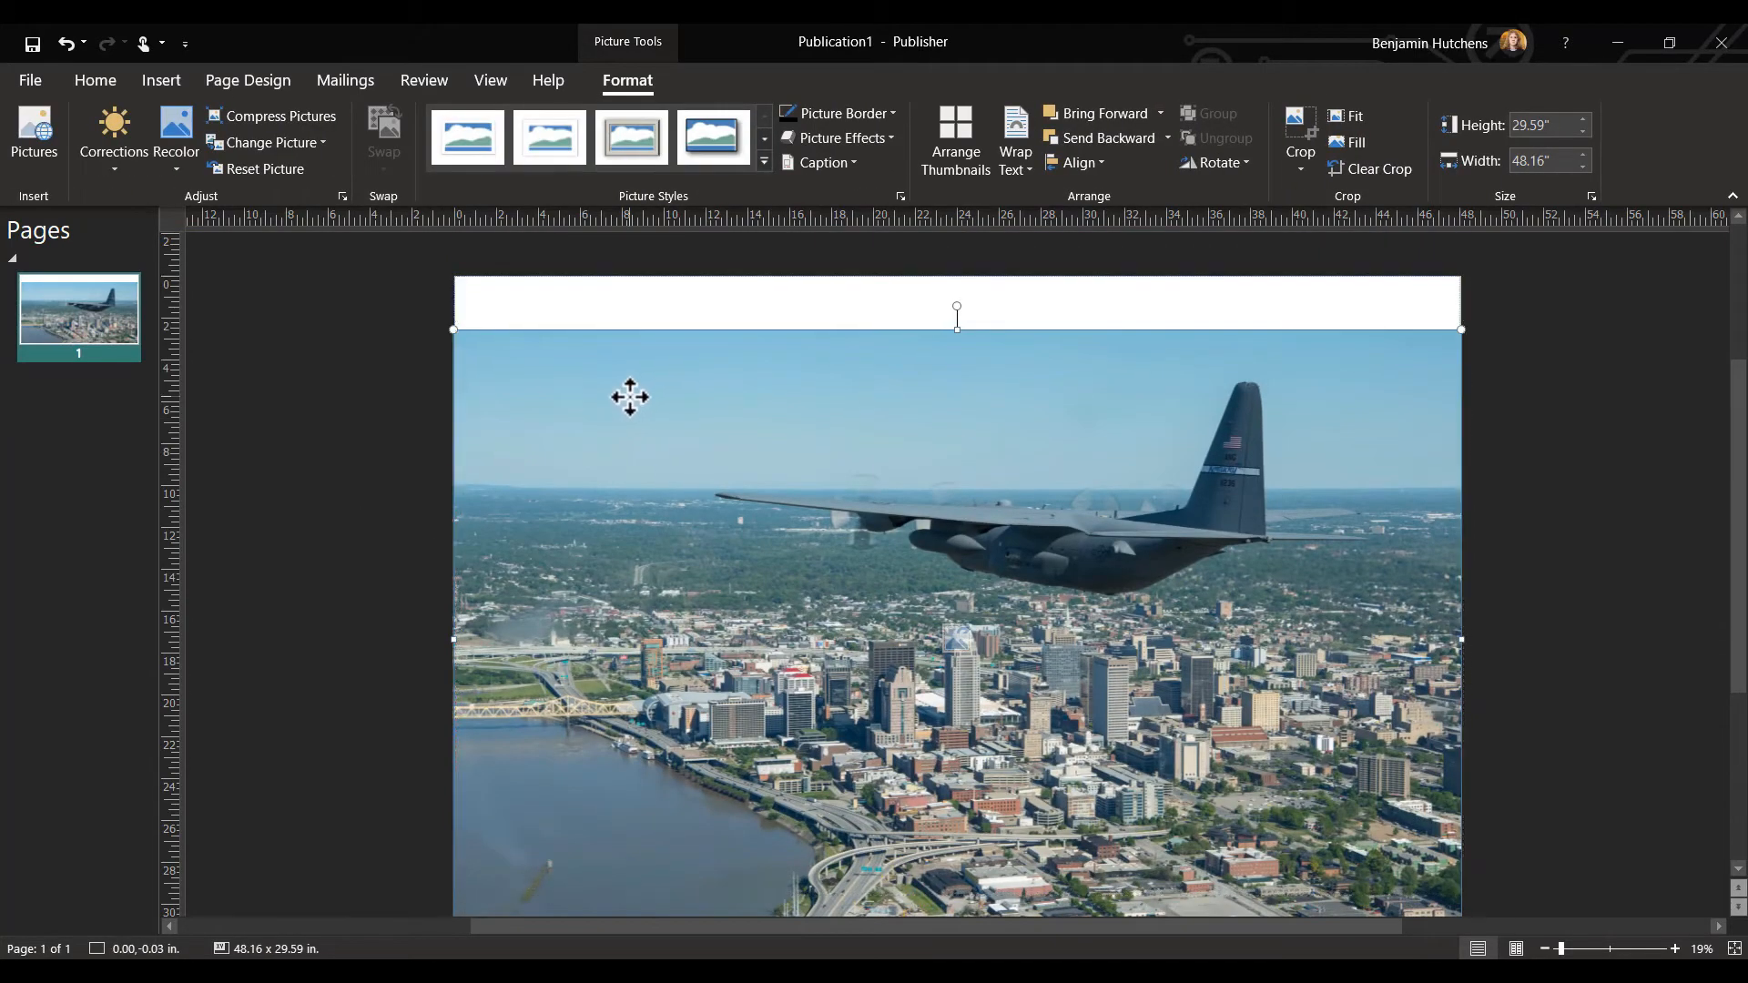
drag(630, 397, 632, 344)
scroll(456, 616, down, 2)
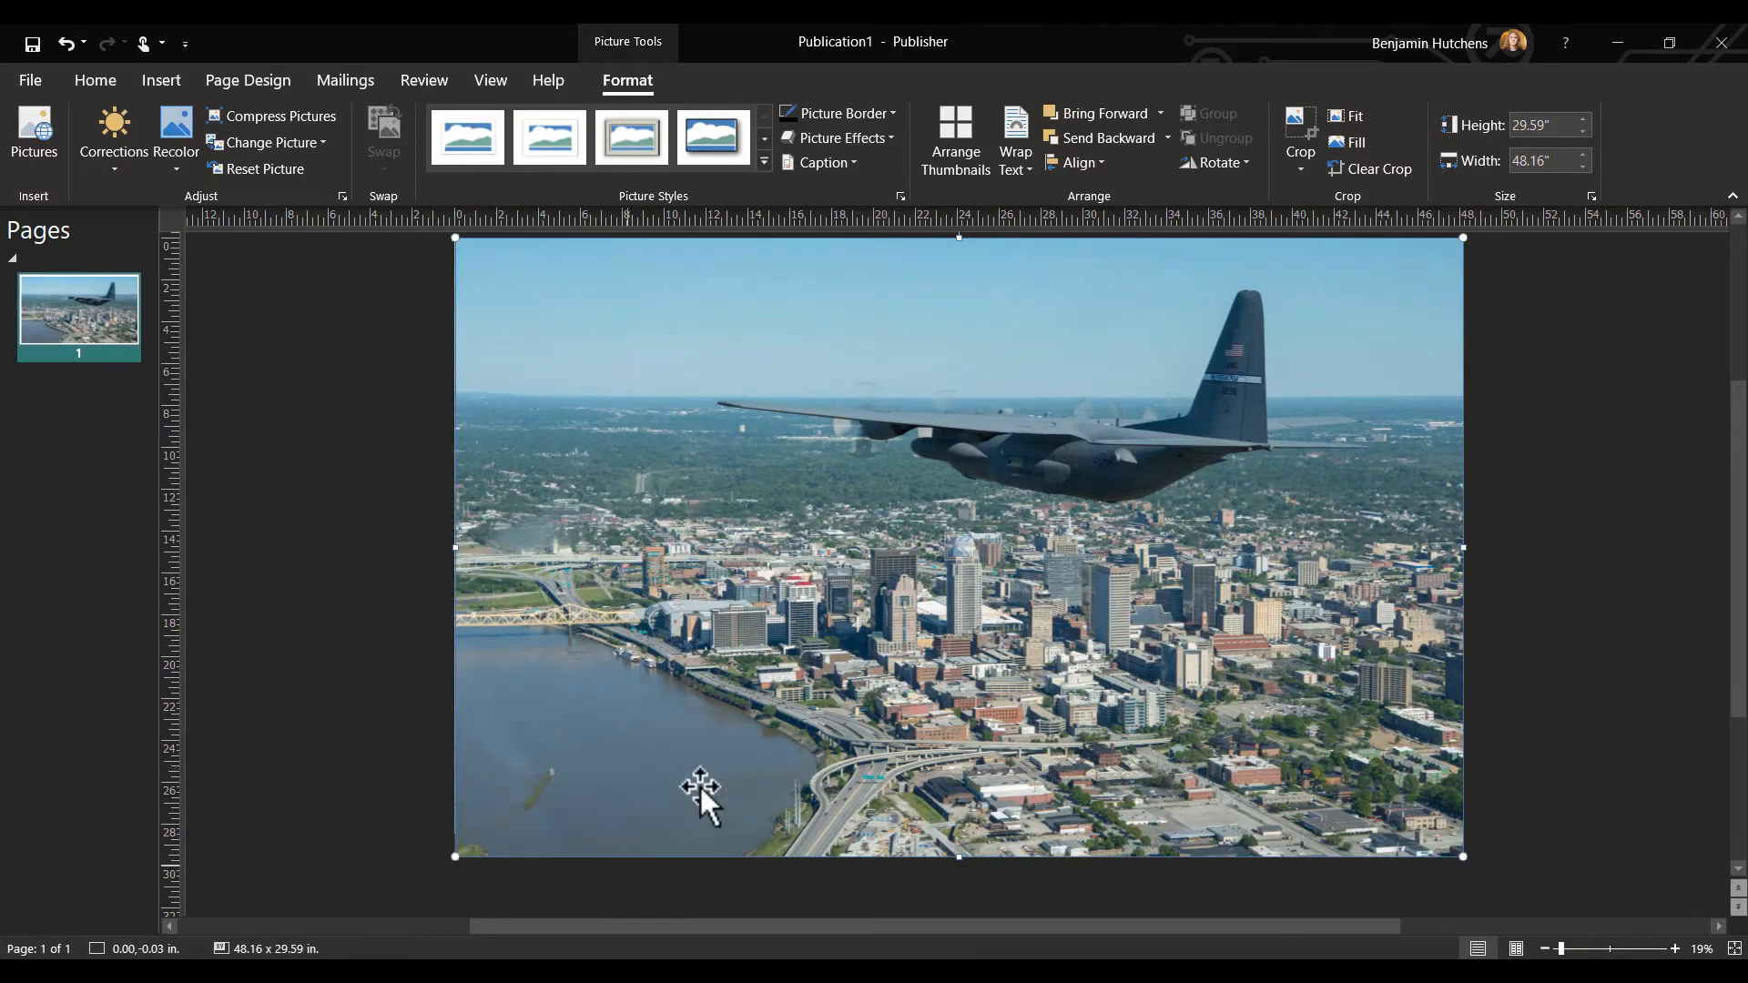
Crop a strip off the bottom of the picture so that it ends at the page's lower edge
click(1297, 124)
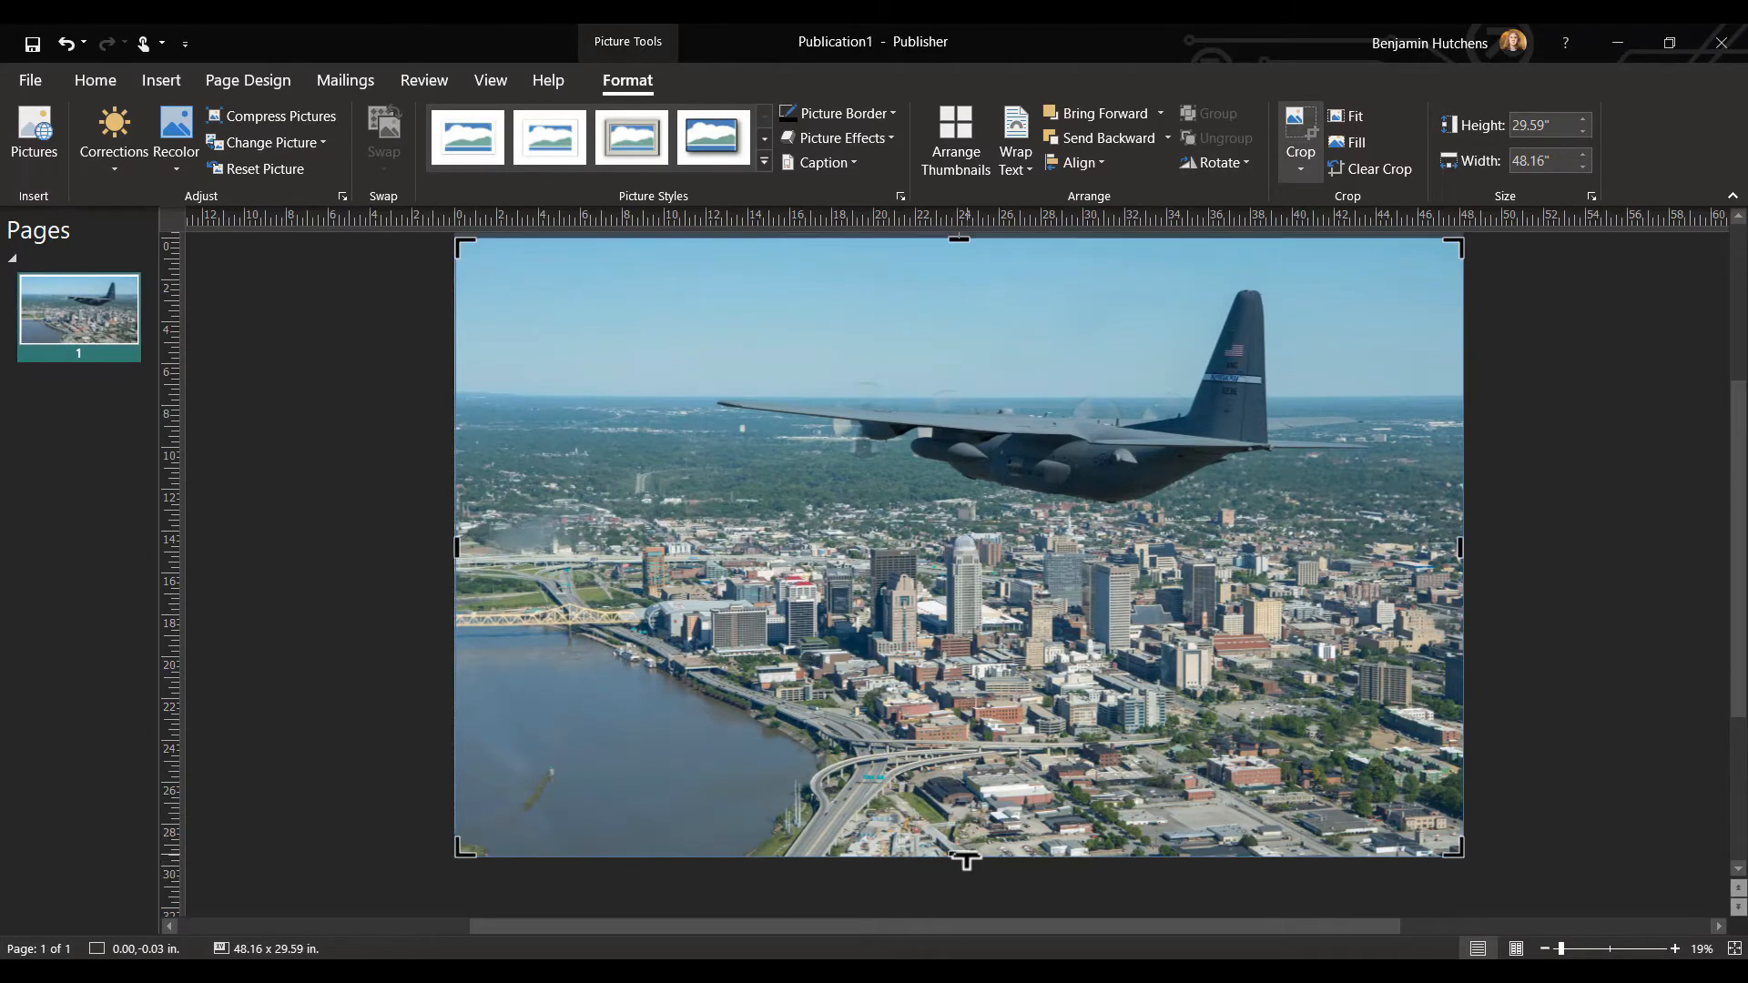
drag(964, 859, 968, 835)
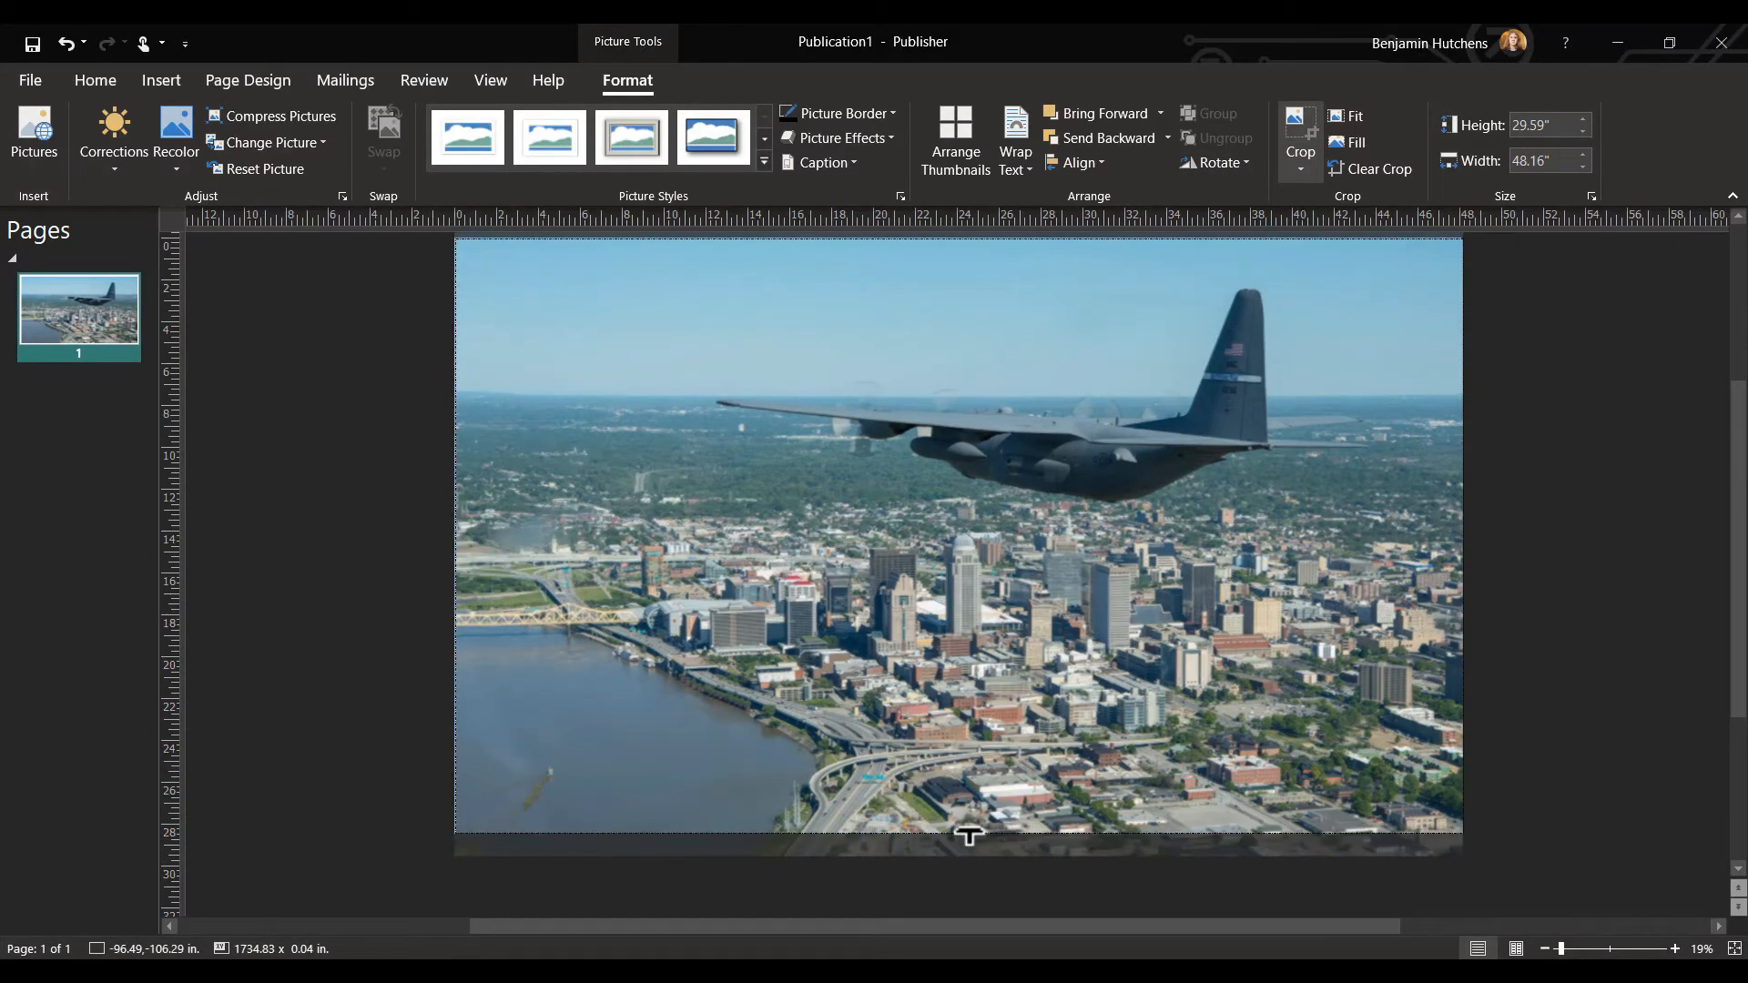
click(358, 648)
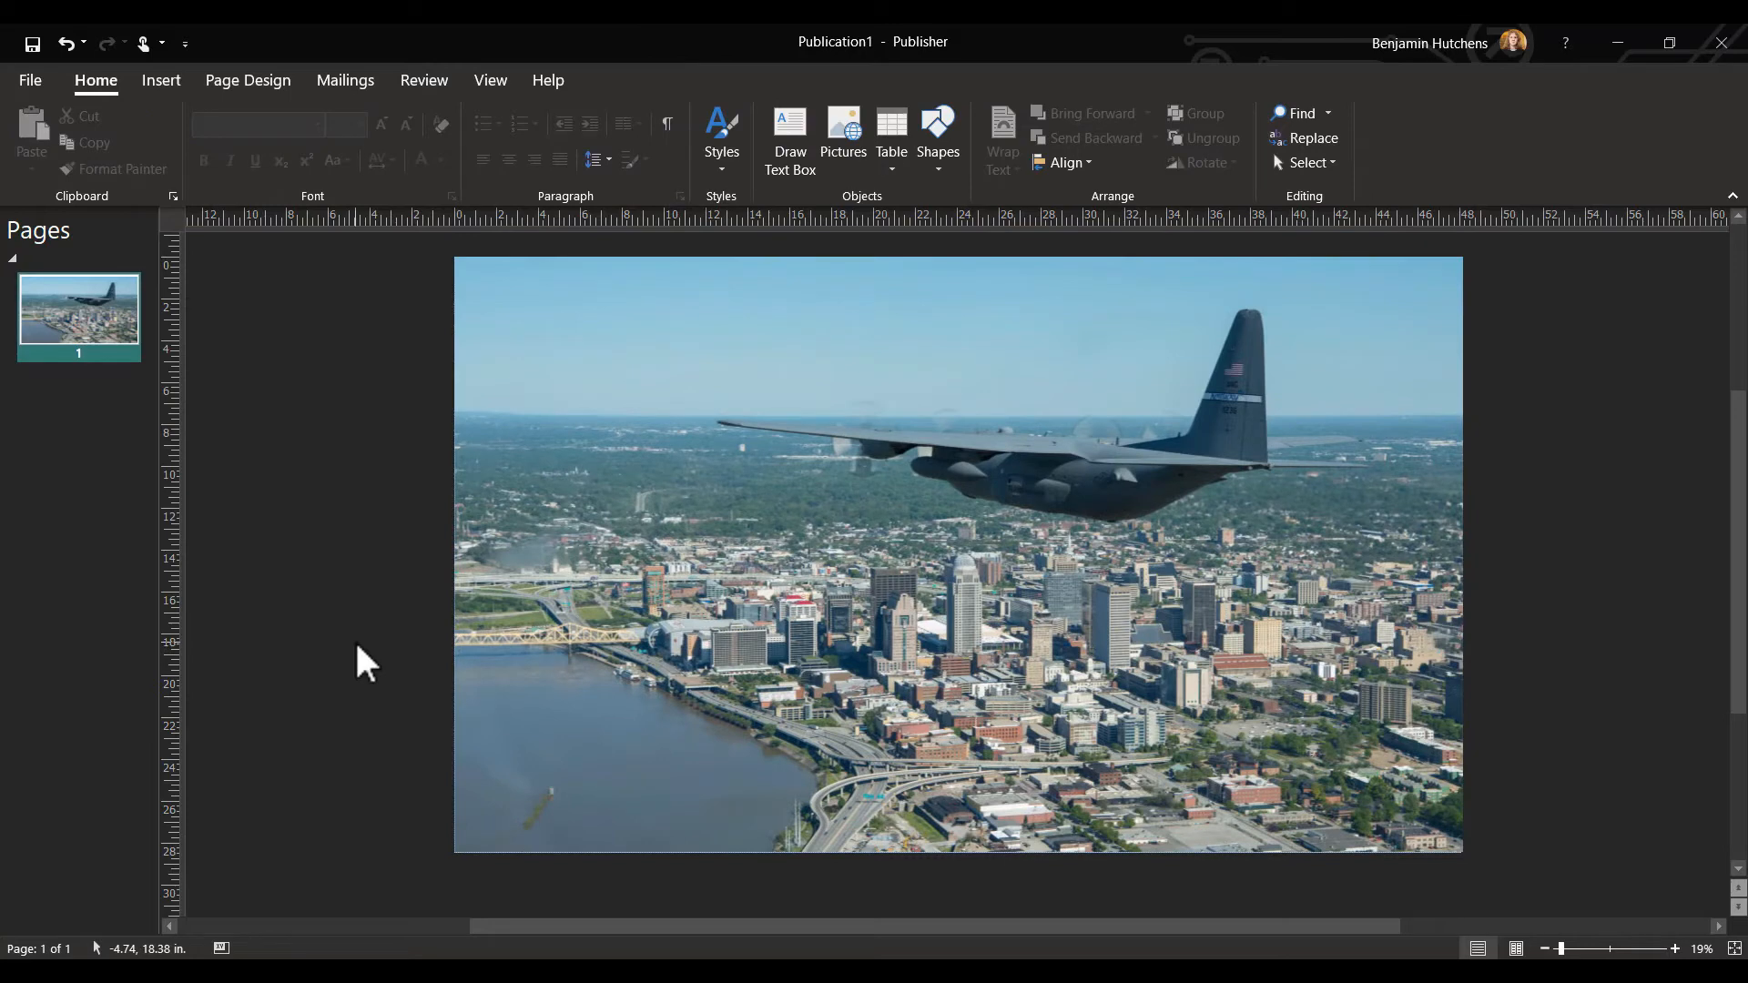
Draw a rectangle about 11.71 x 5.17 inches over the river in the page's lower-left area
click(149, 75)
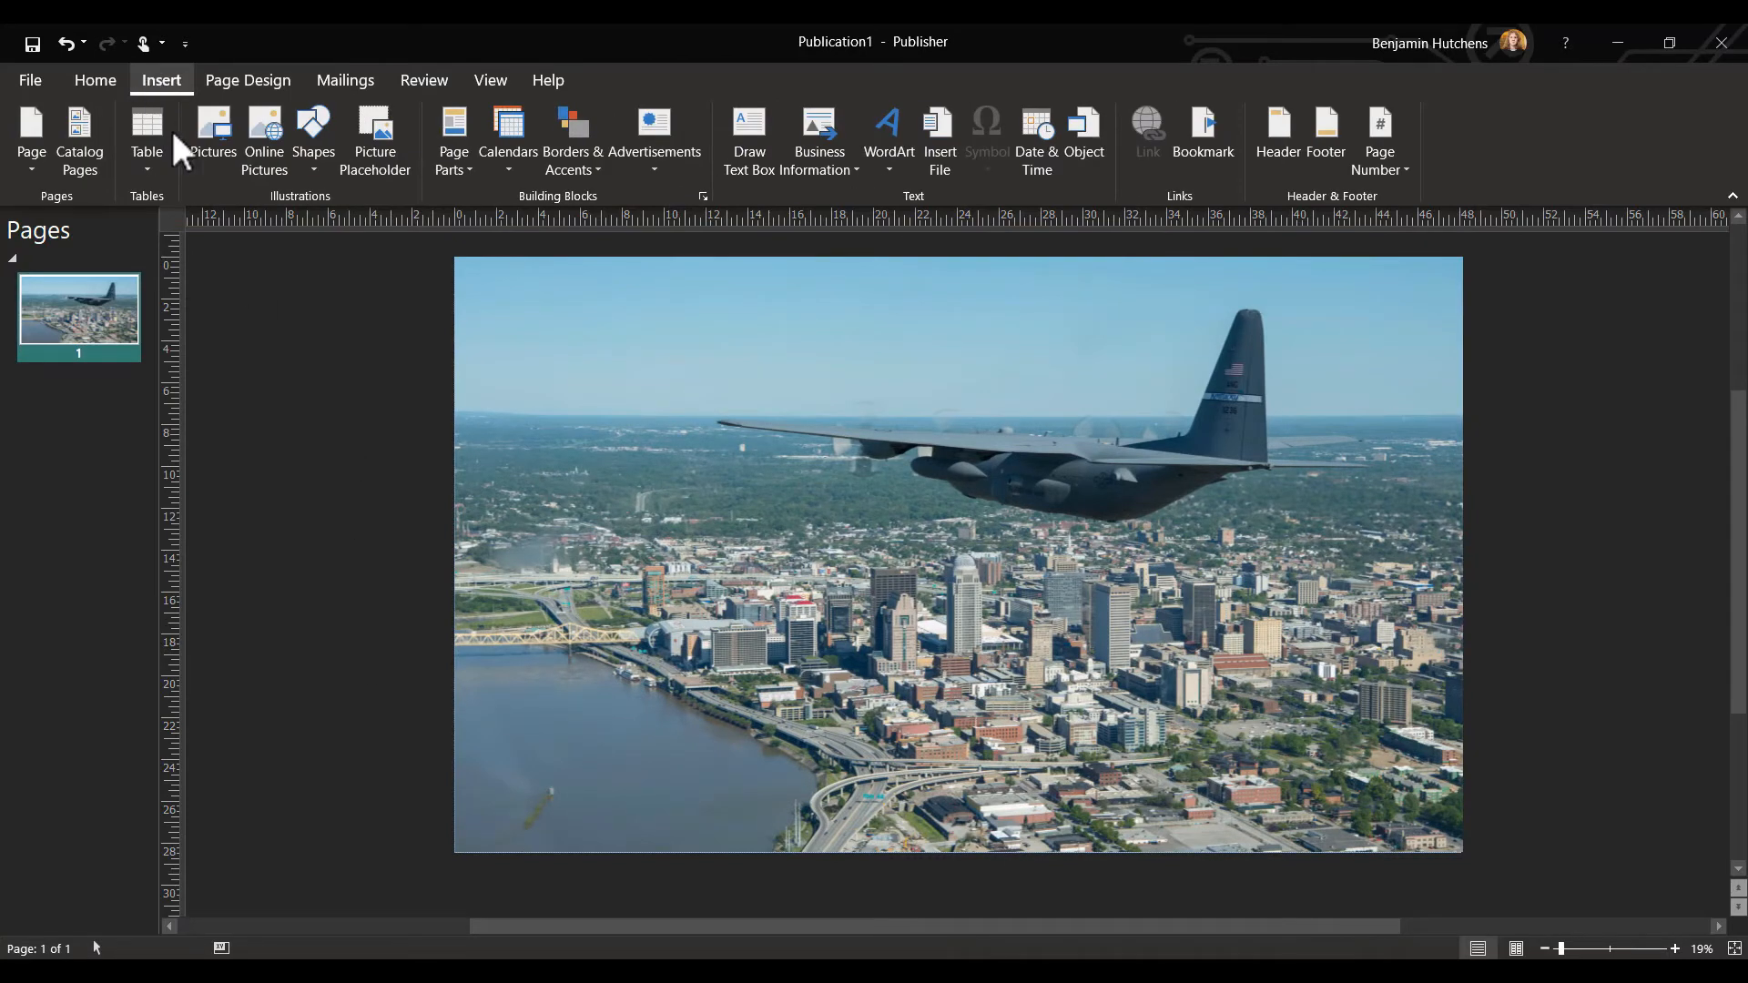
click(316, 173)
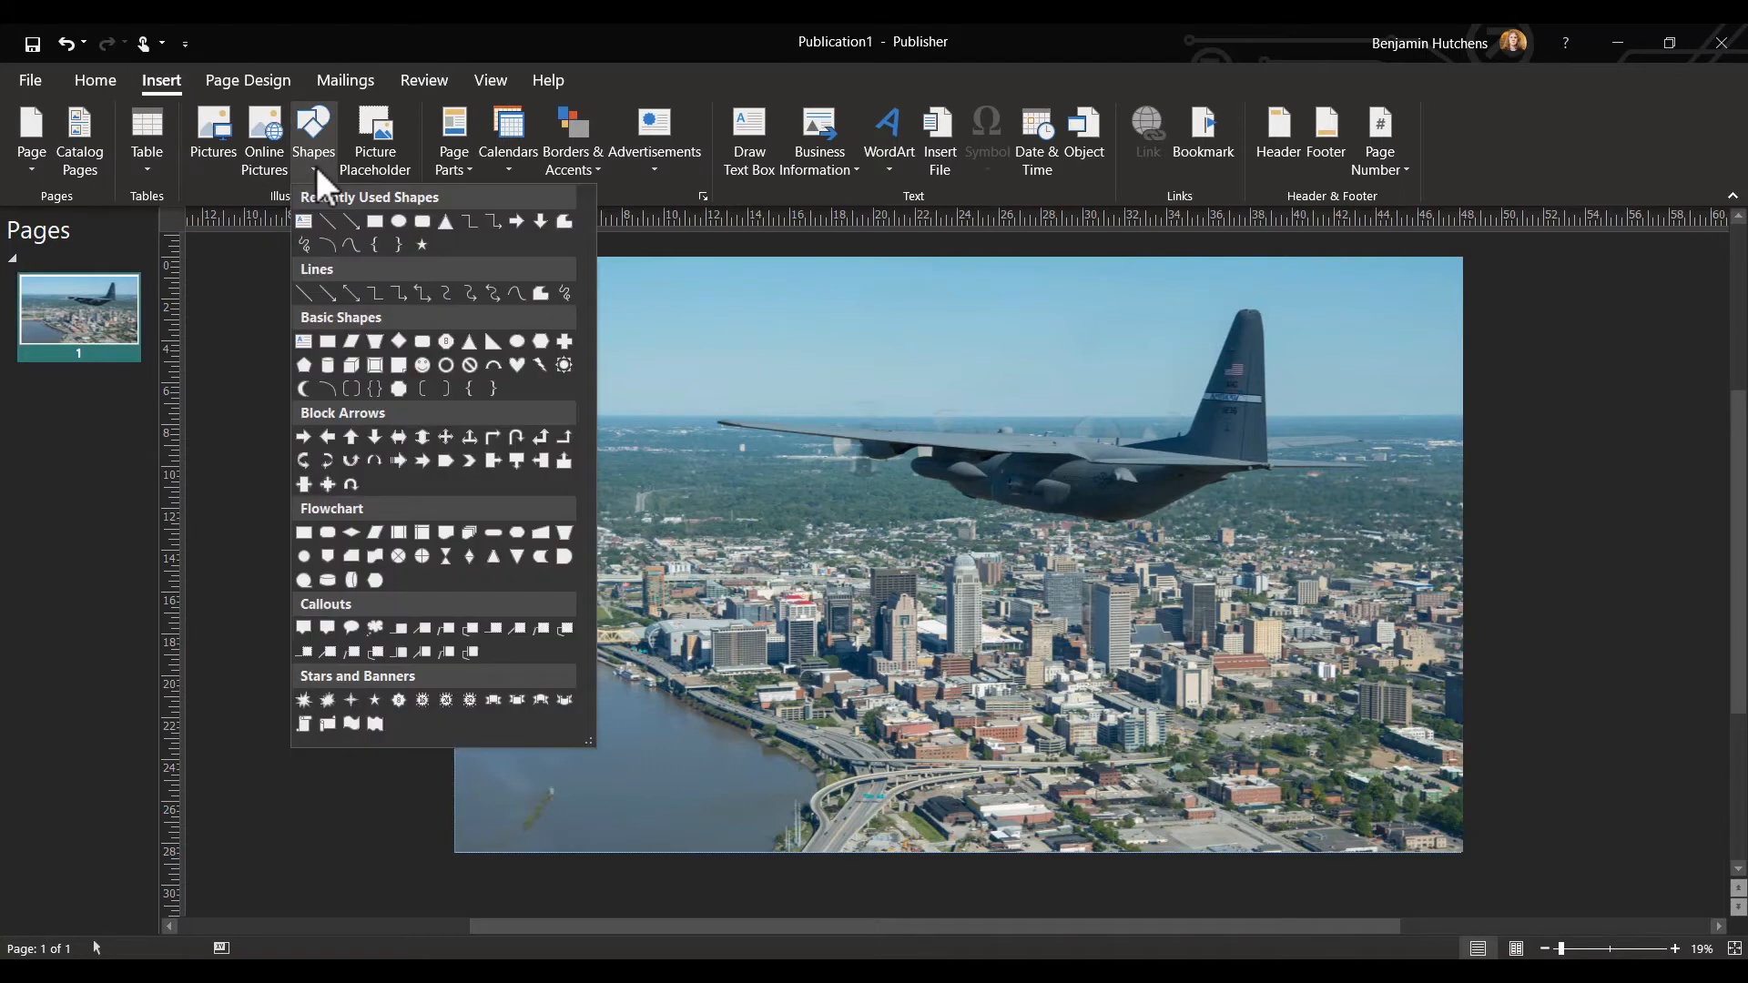
click(375, 221)
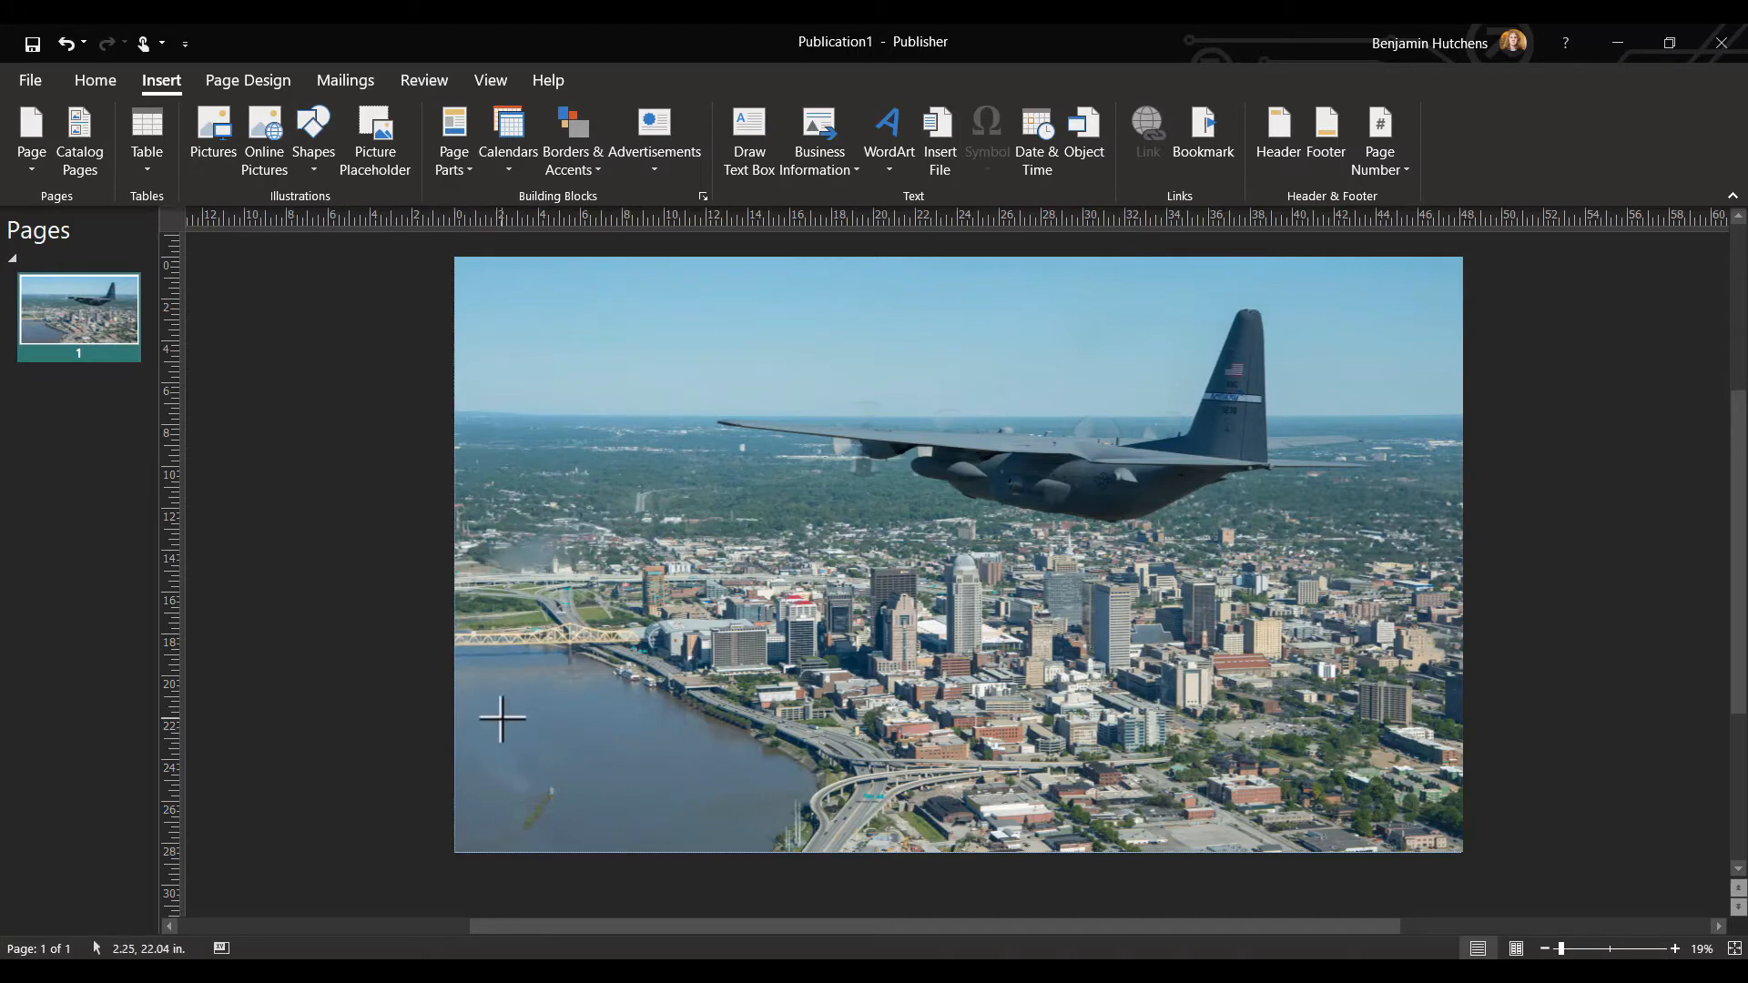
mouse_move(501, 718)
mouse_down()
mouse_move(1076, 808)
mouse_move(725, 821)
mouse_move(747, 827)
mouse_up()
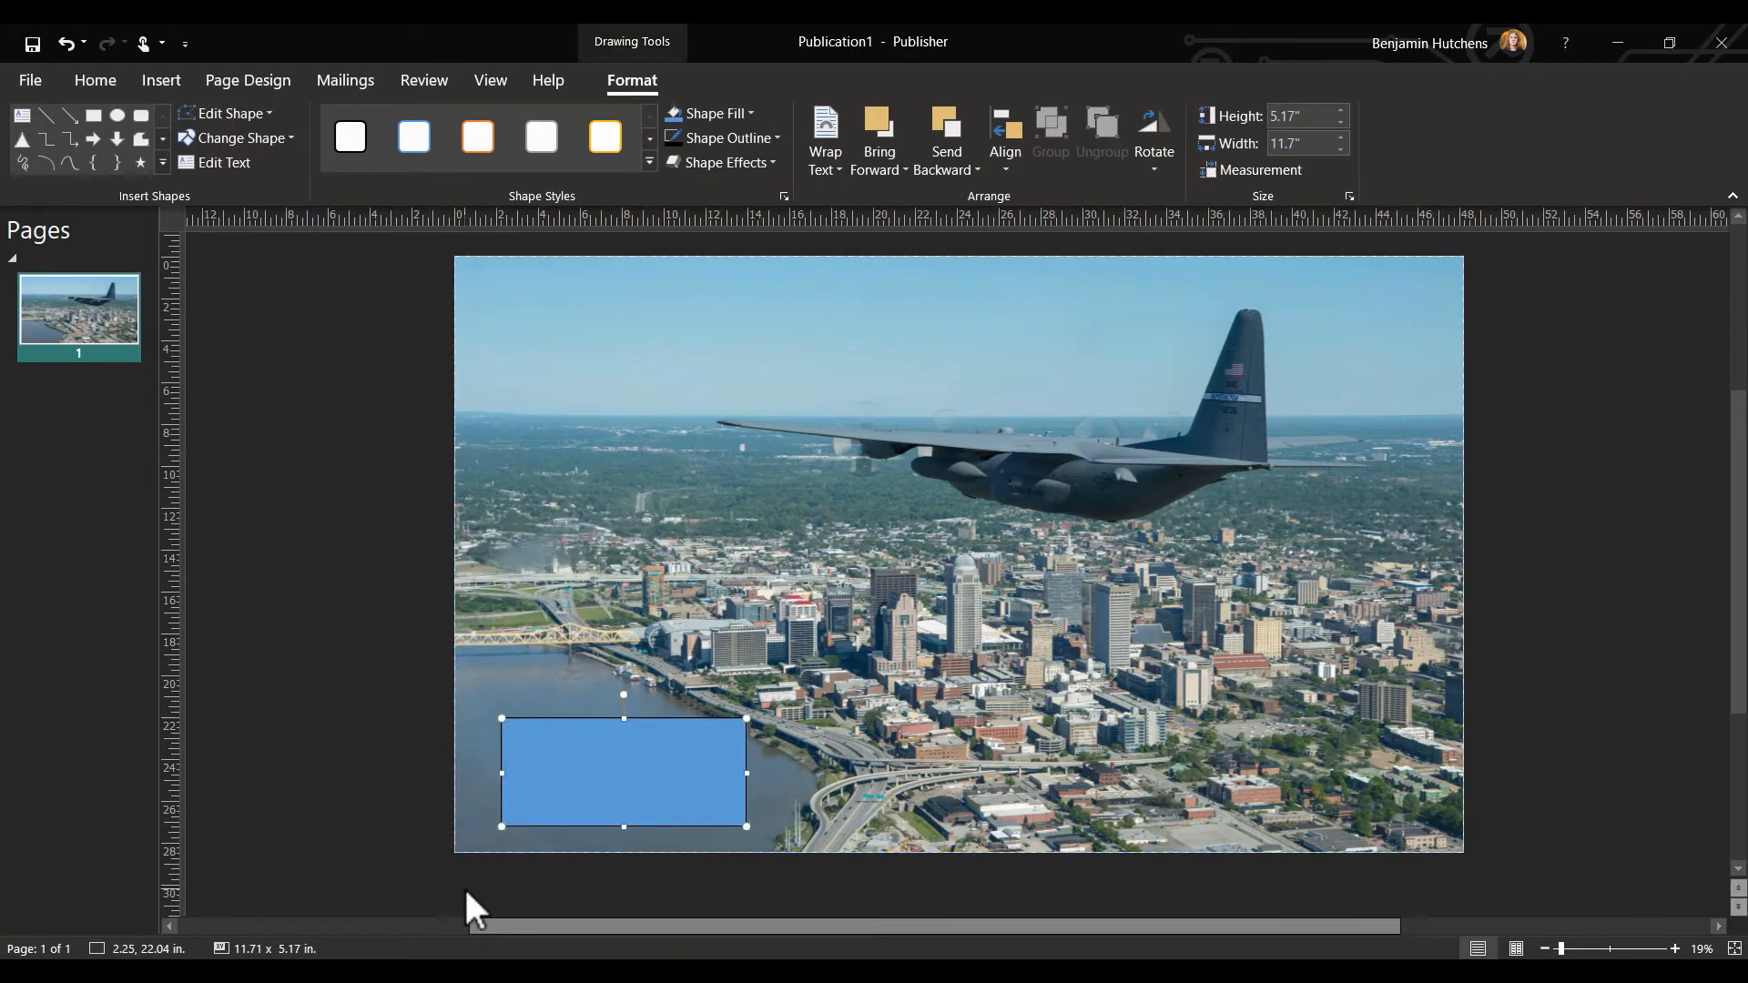
Give the rectangle a white fill and white outline, reduce its height to about 3.96 inches, and move it toward the page's lower-left corner
click(746, 116)
click(799, 162)
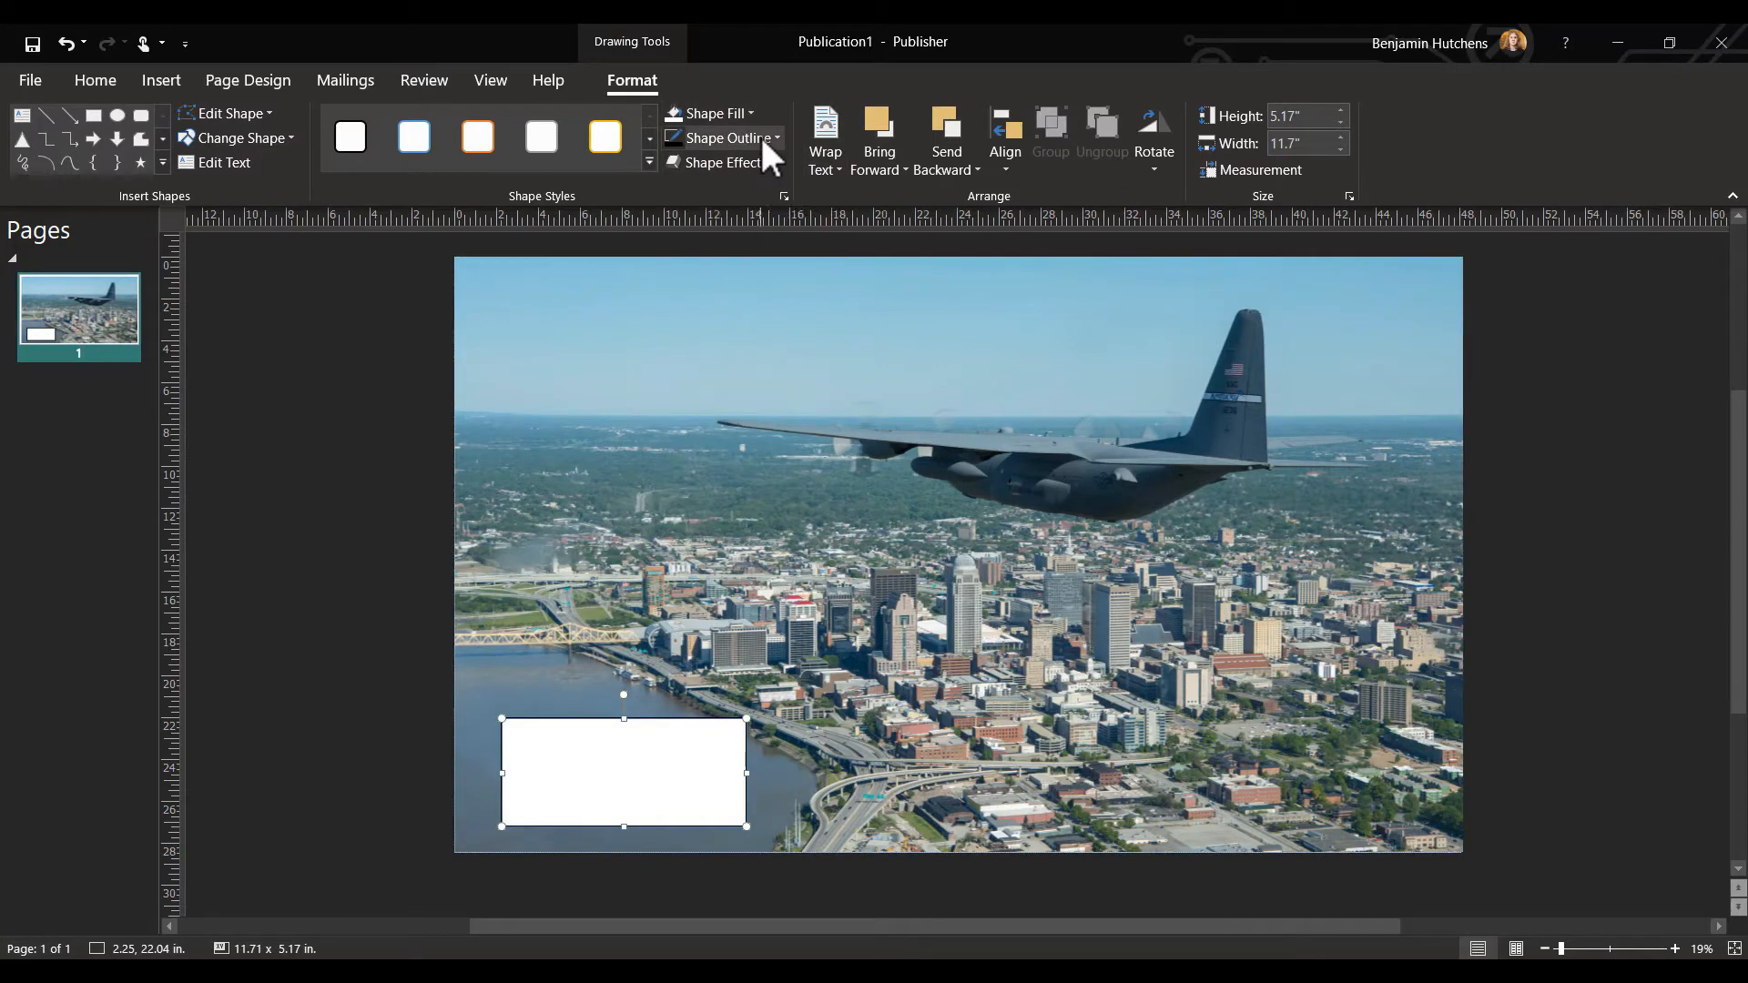
click(761, 137)
click(800, 188)
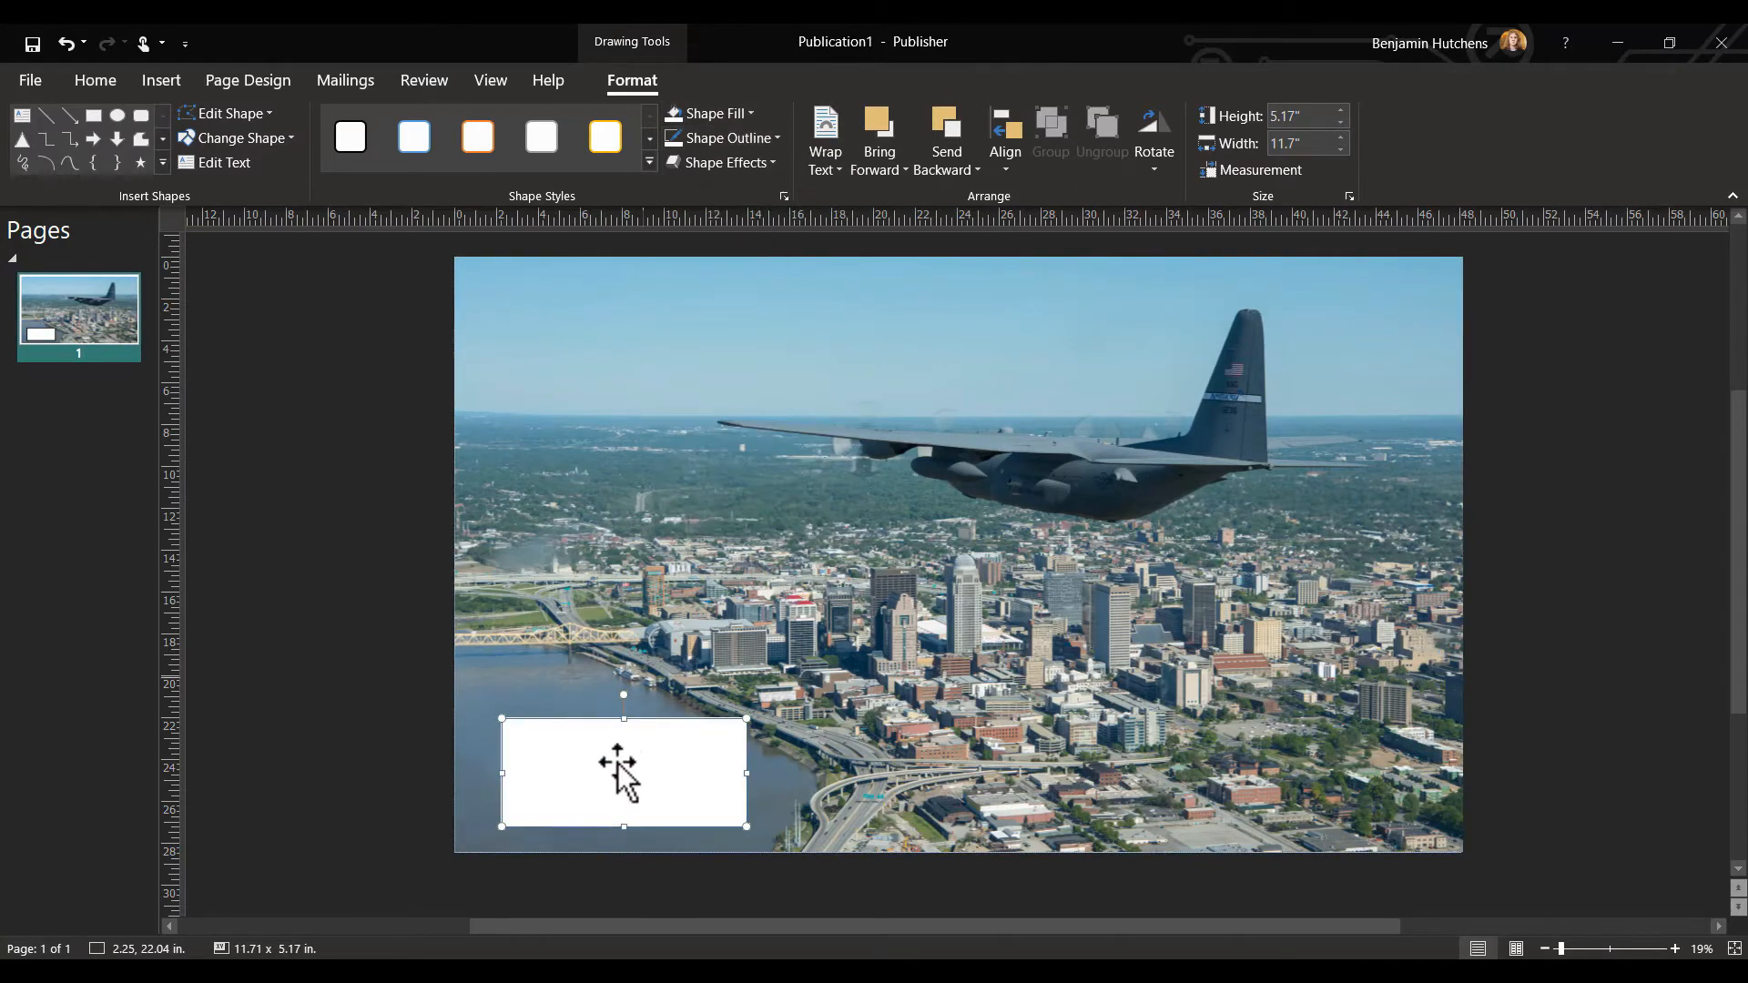
drag(624, 720, 599, 804)
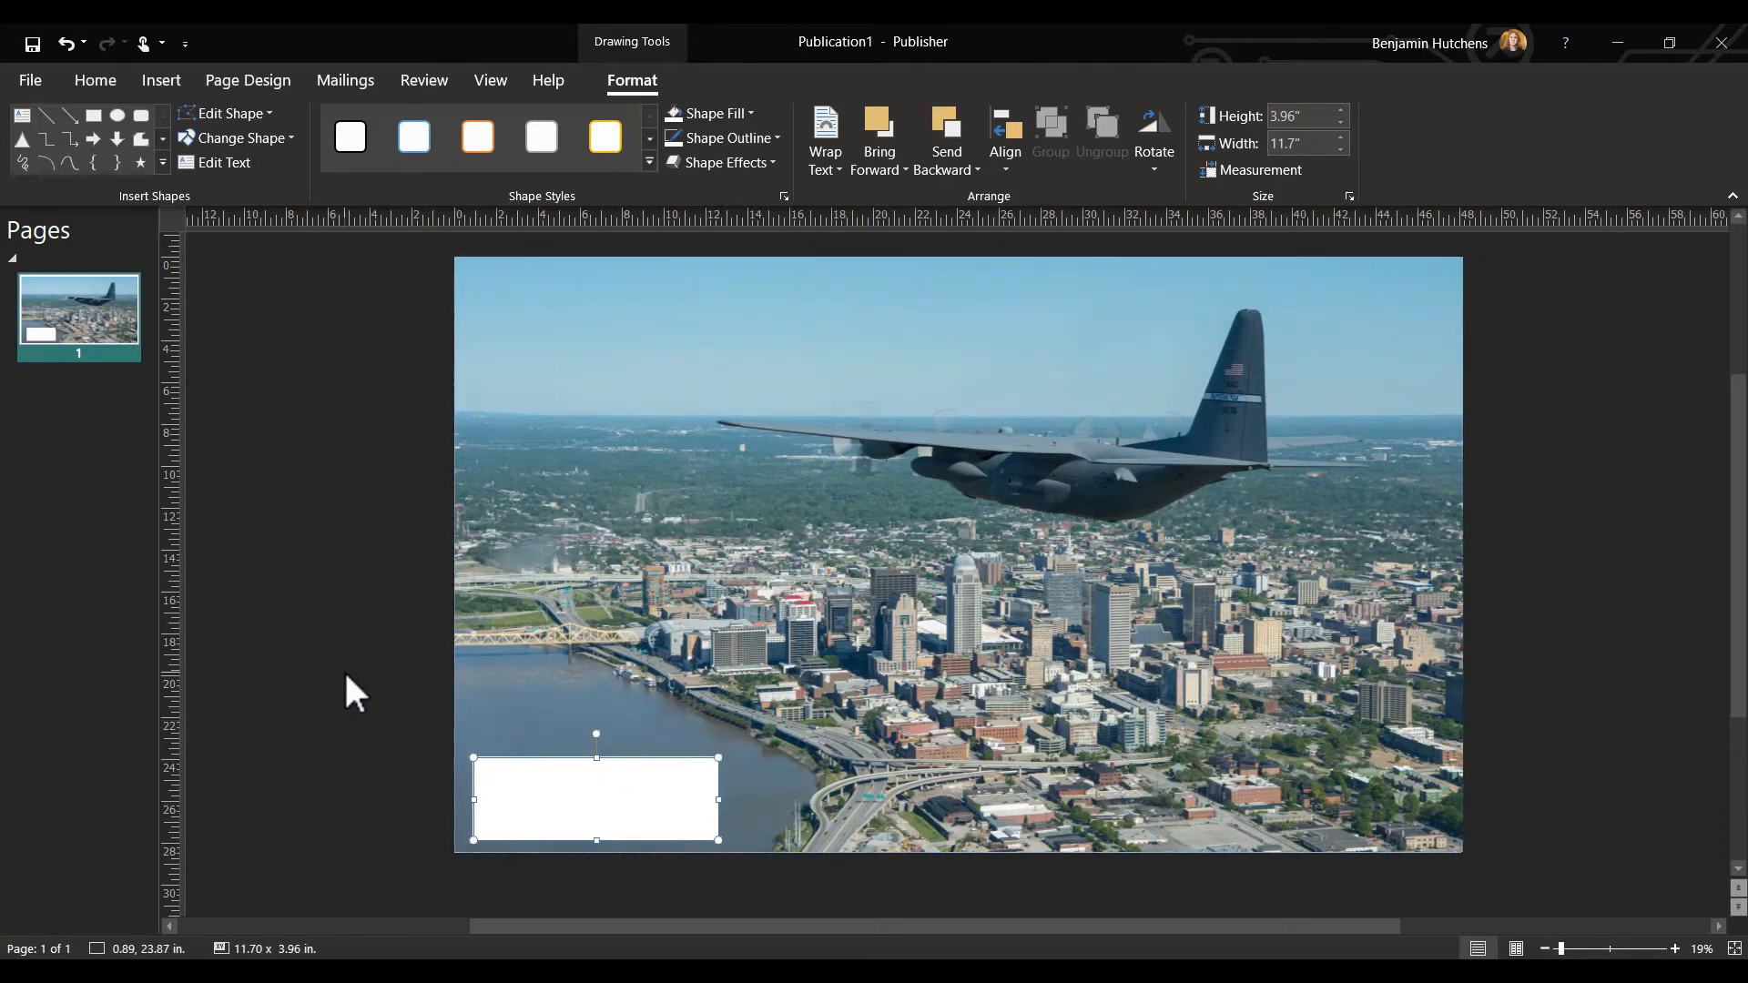
Insert WordArt reading "Kentucky" in the plain black-to-grey gradient style, keeping the bold Arial Black font at size 36
click(219, 92)
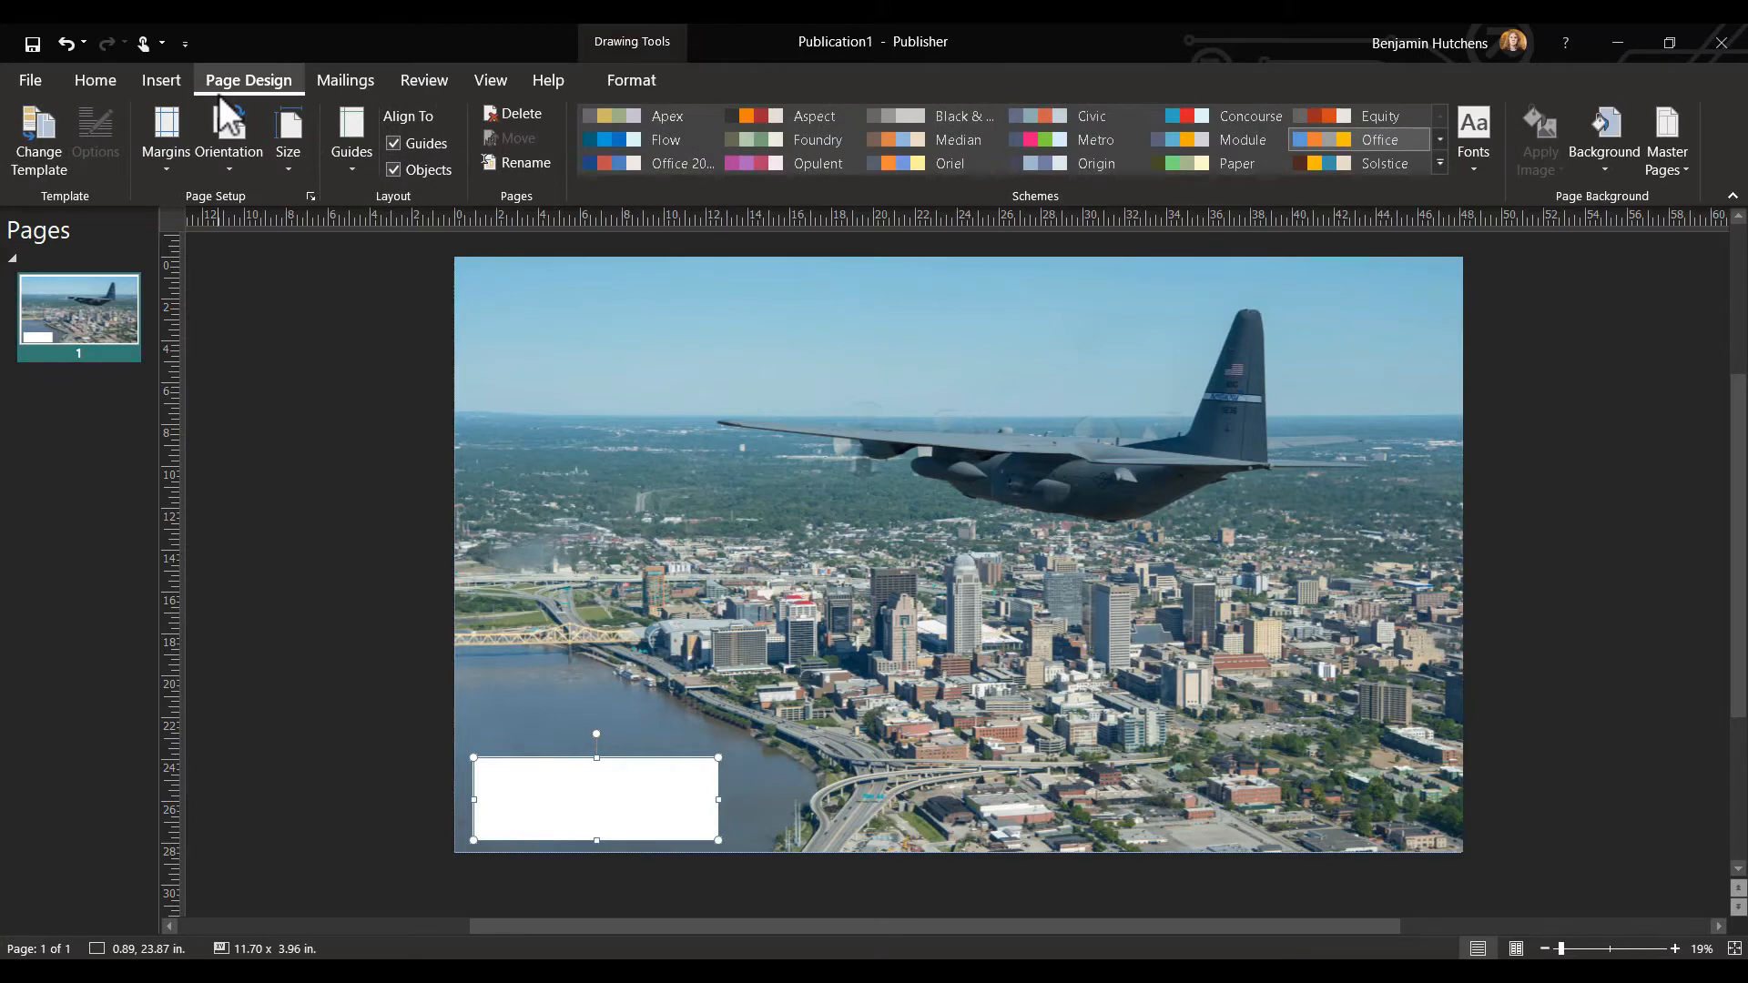
click(161, 84)
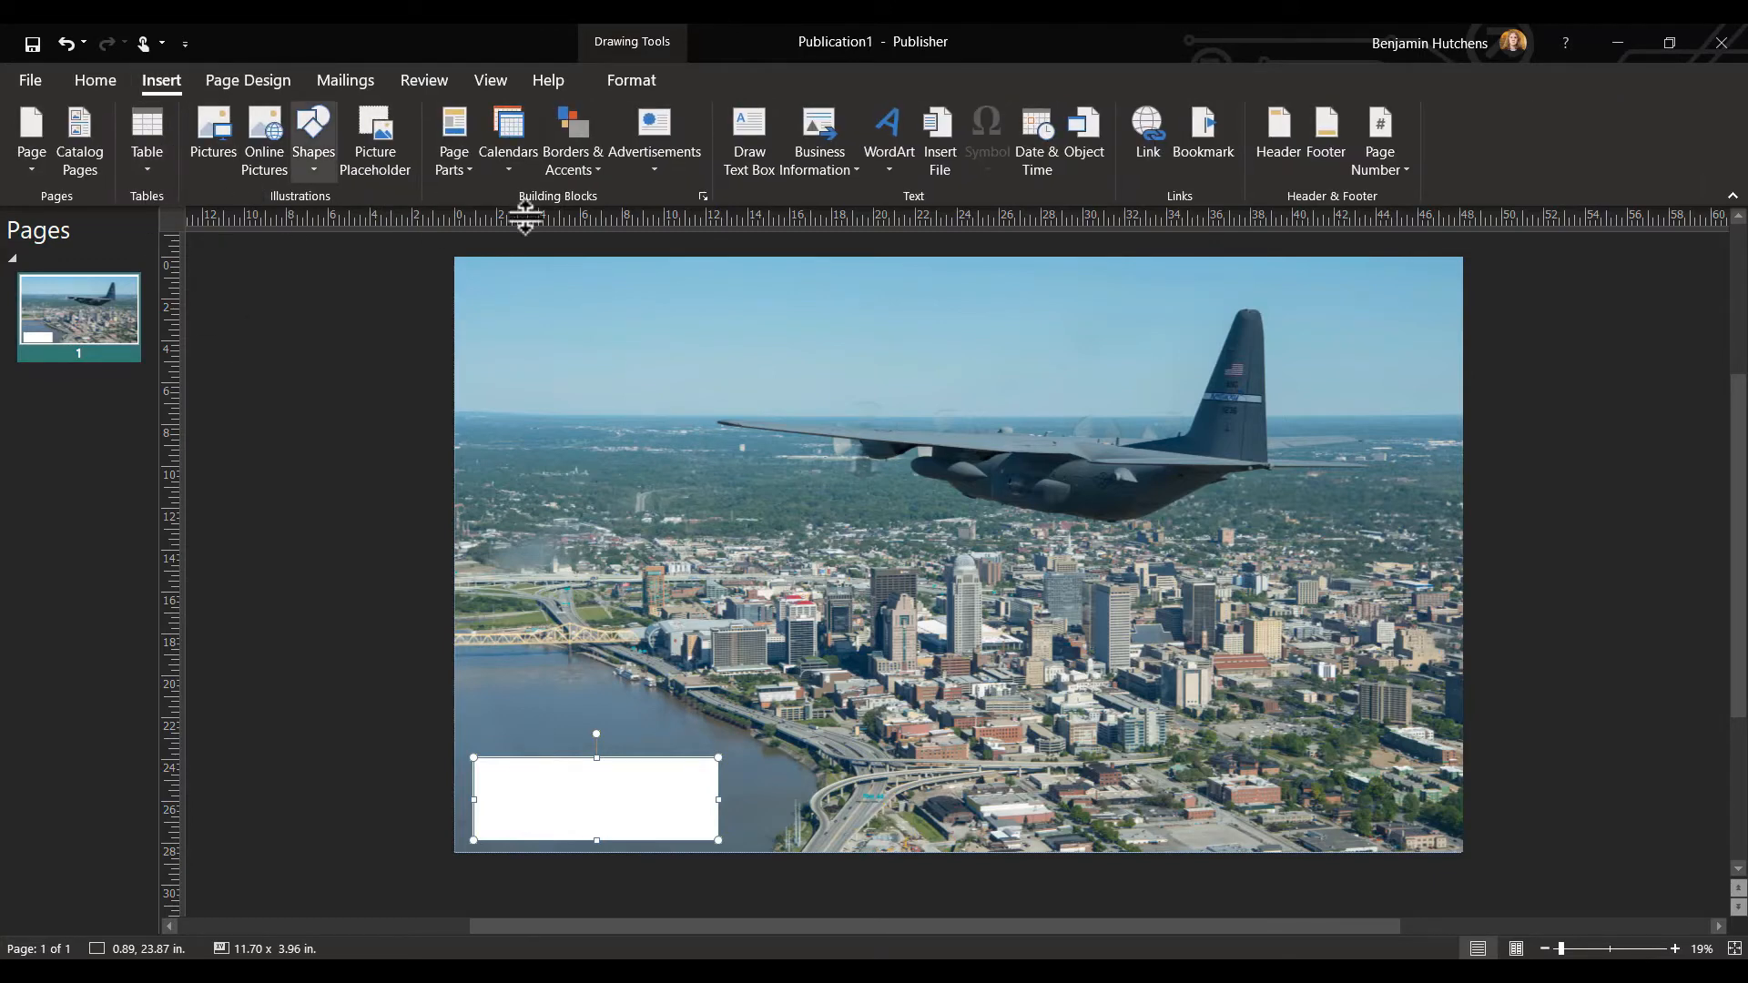
click(893, 165)
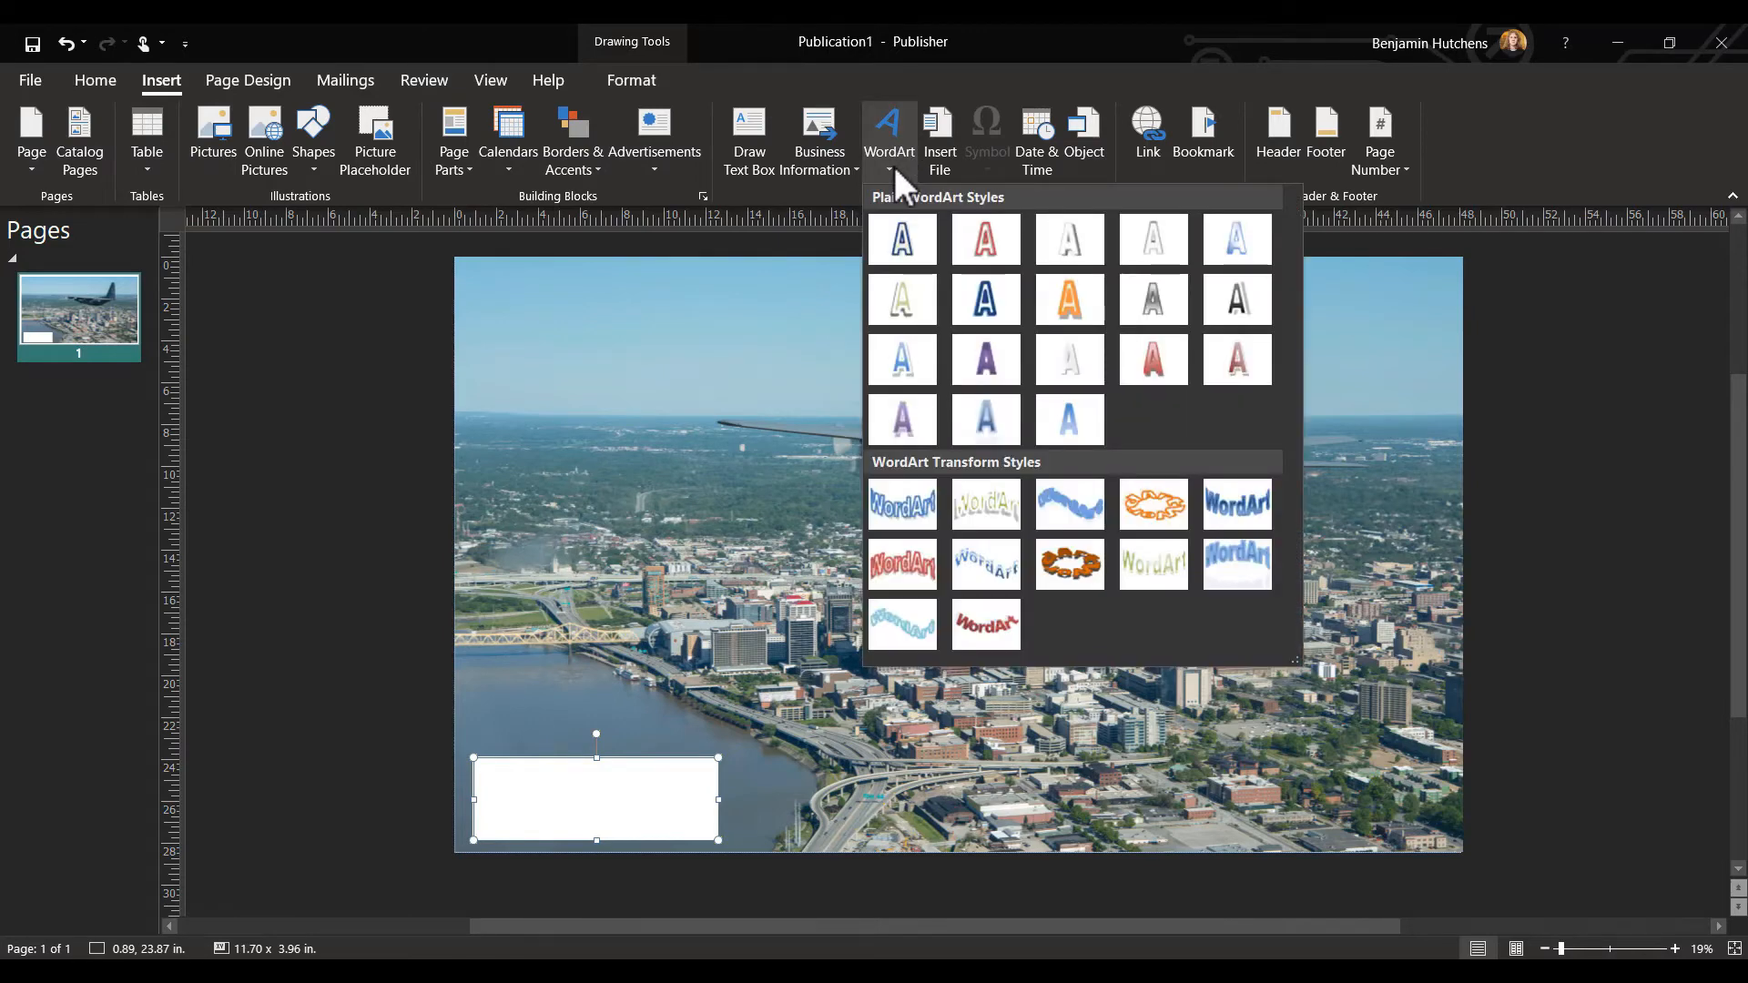
click(1247, 299)
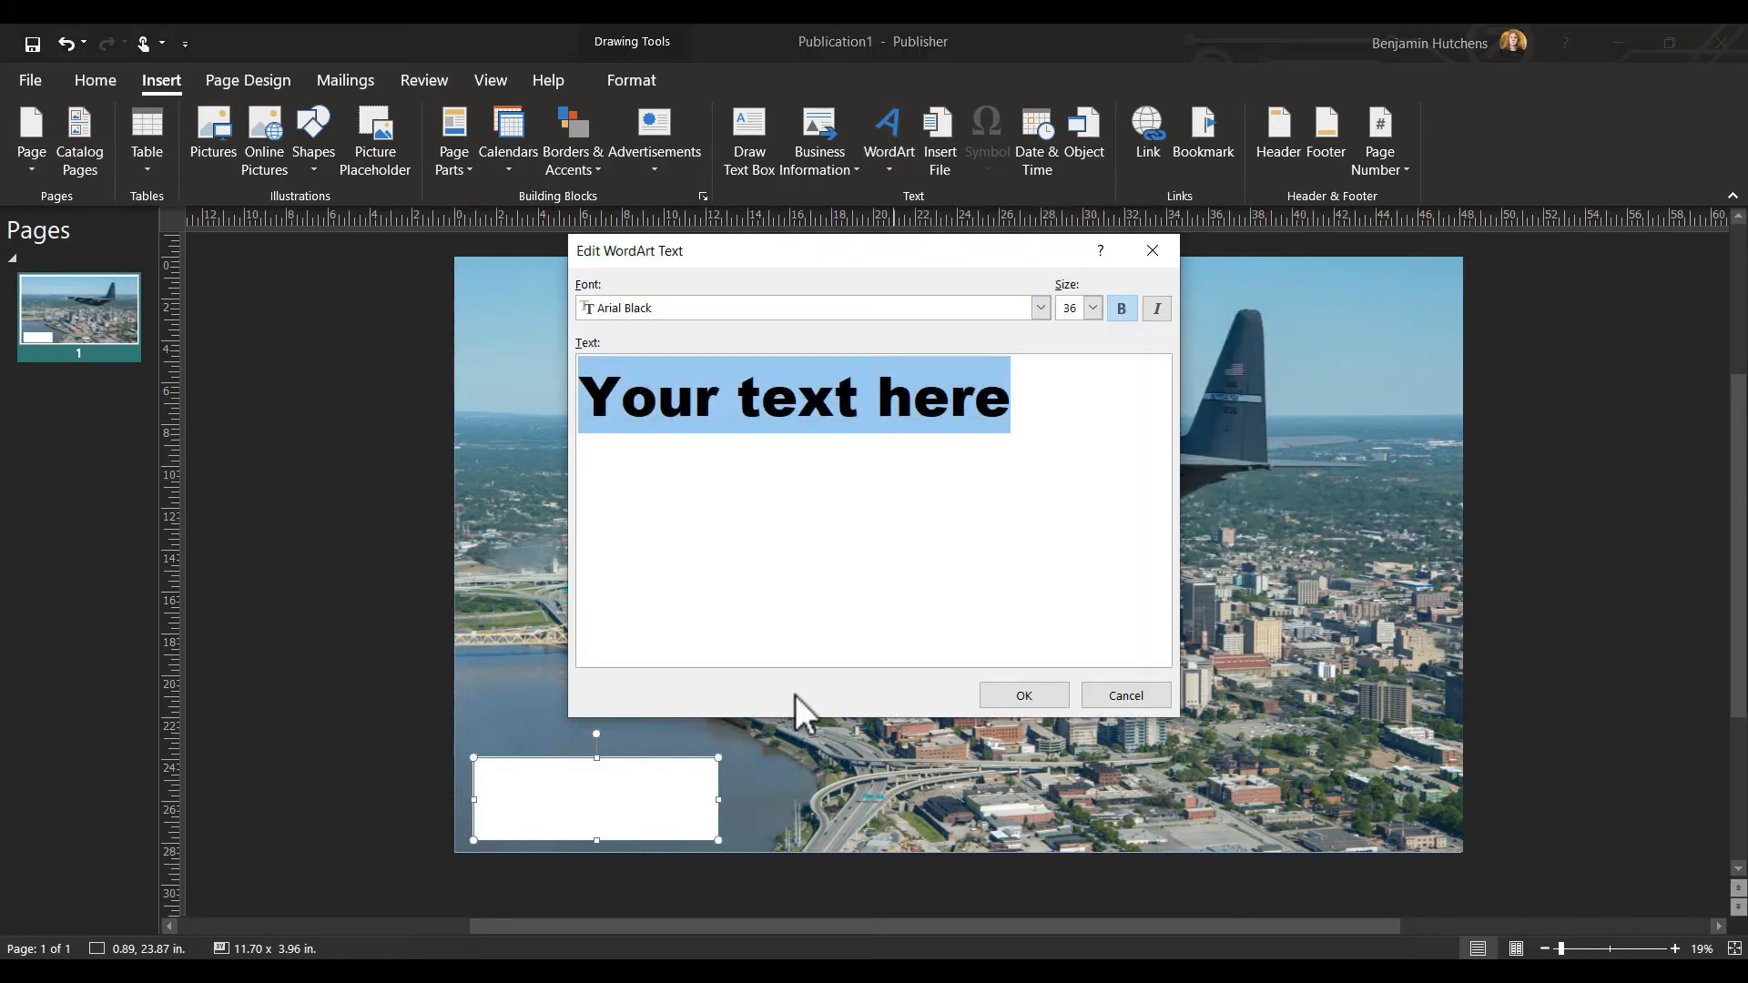
text(Kentc)
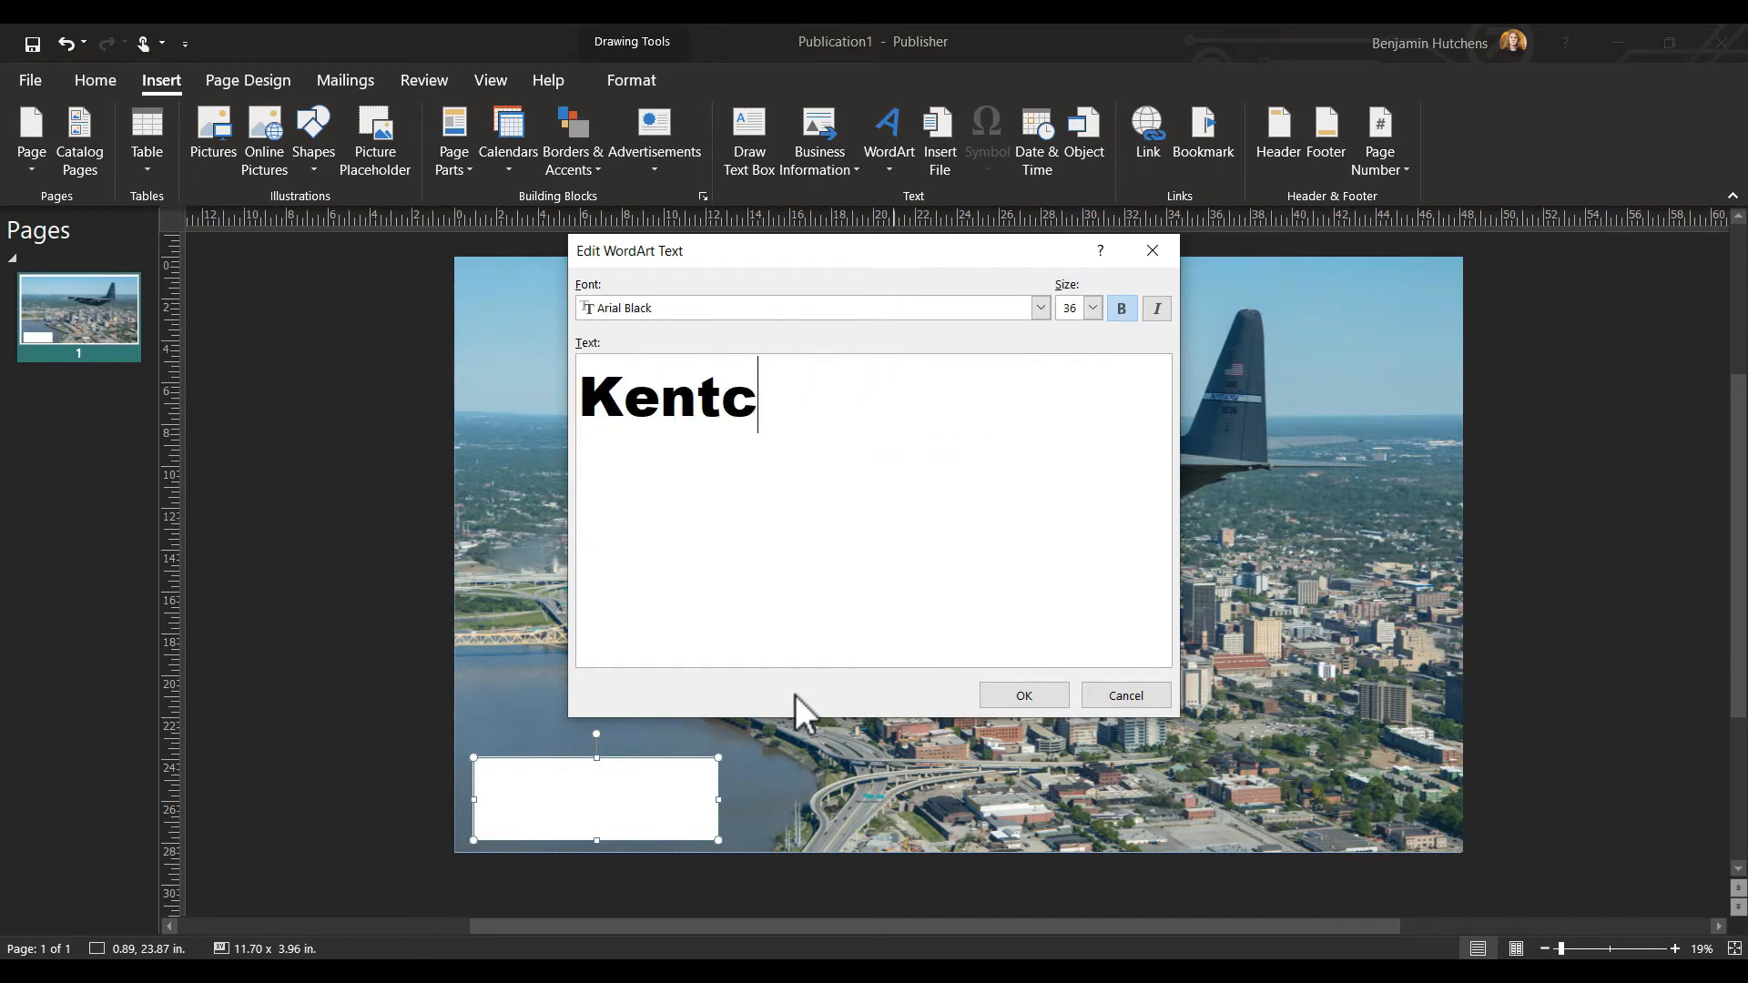
key(BackSpace)
text(ucky)
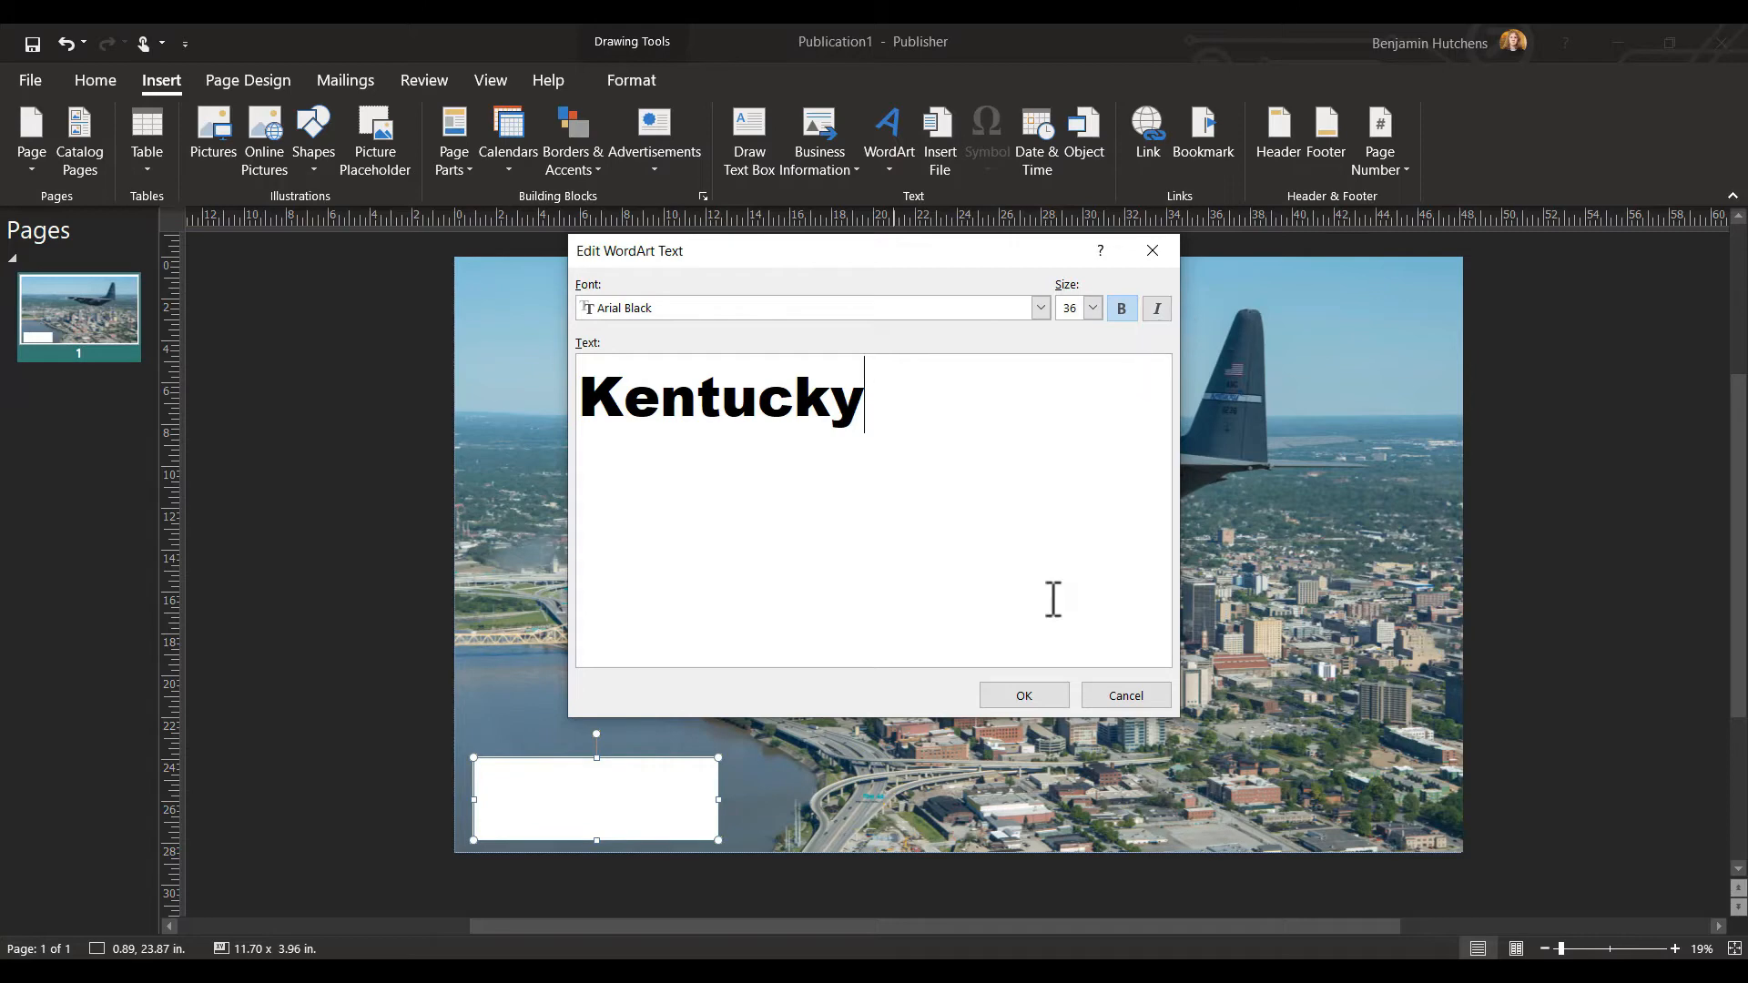
click(1017, 697)
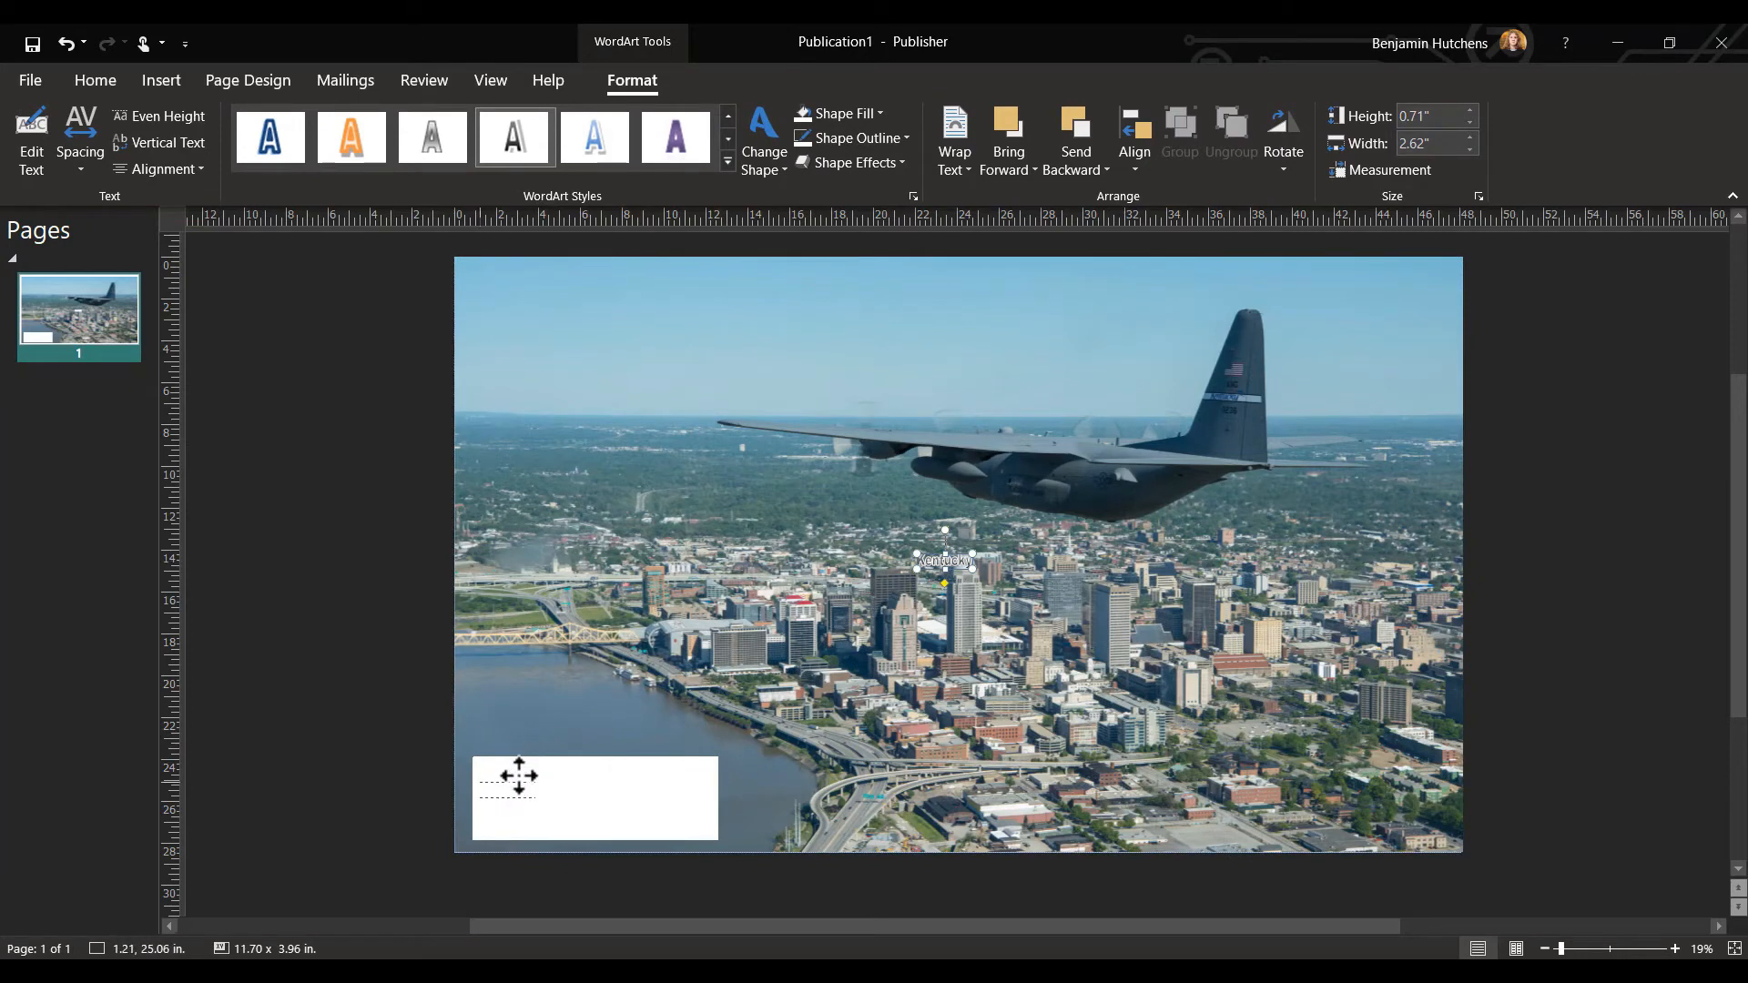
Place the Kentucky WordArt over the white rectangle, enlarged to about 11.1 x 3.01 inches and centred on it
drag(519, 776, 713, 828)
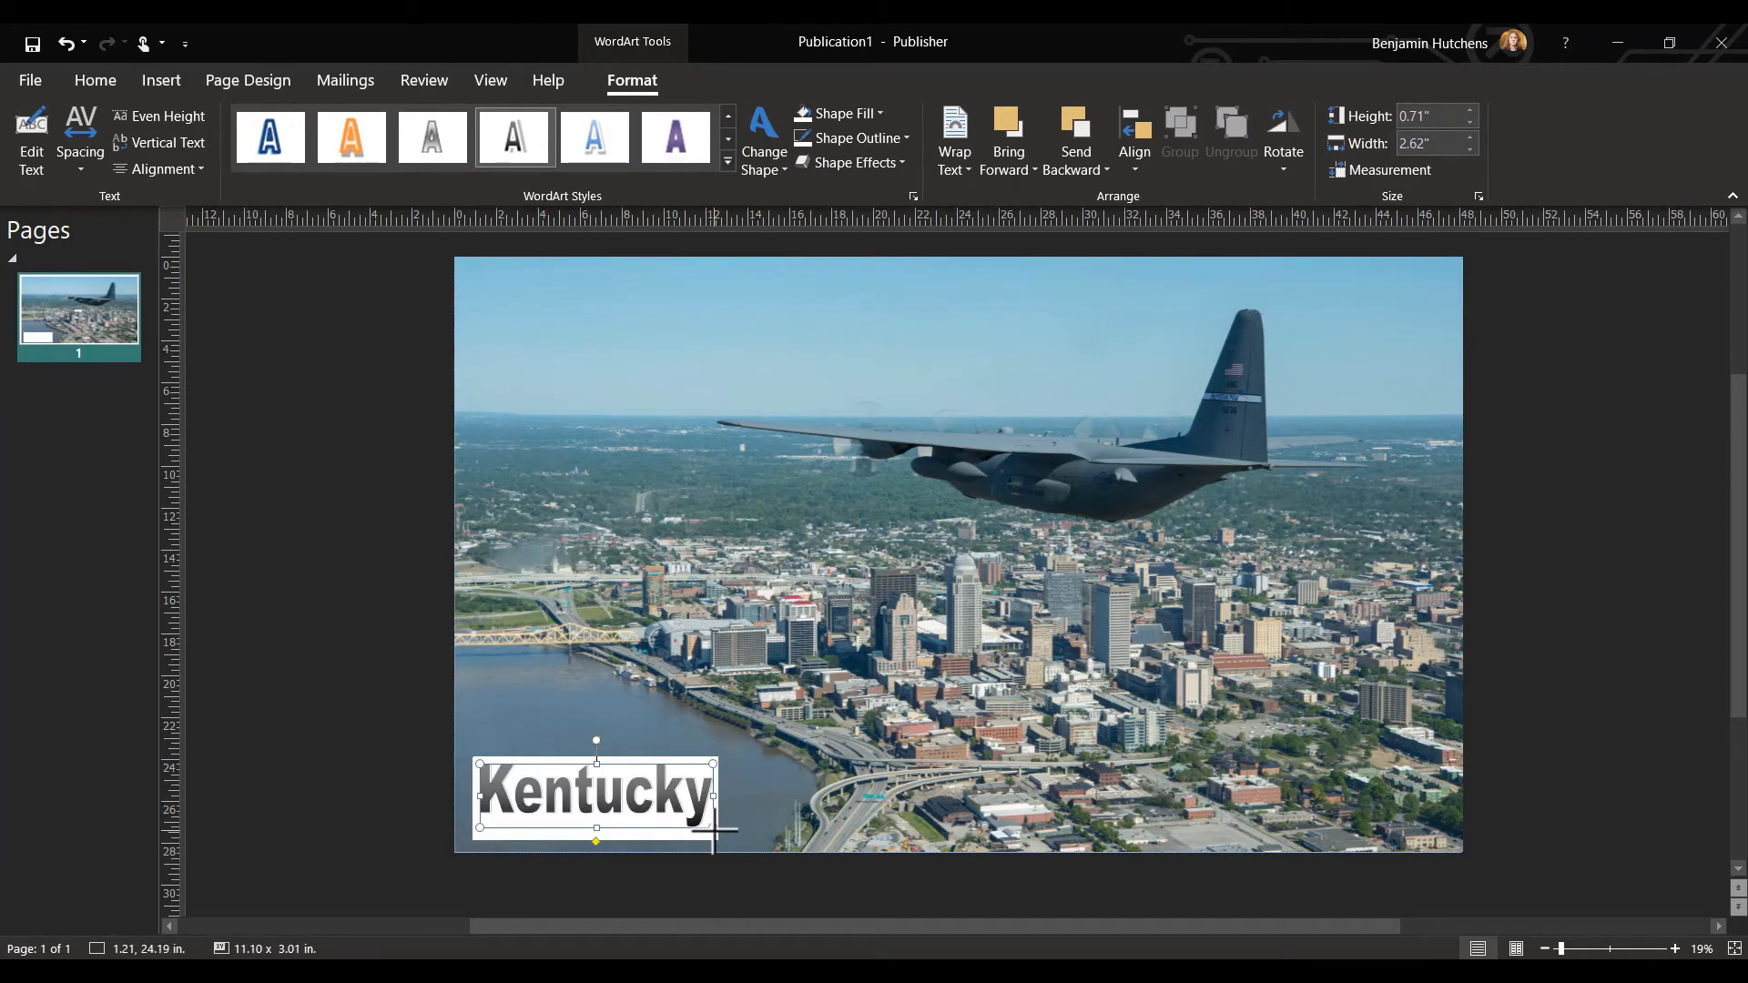
drag(530, 778, 532, 788)
click(433, 688)
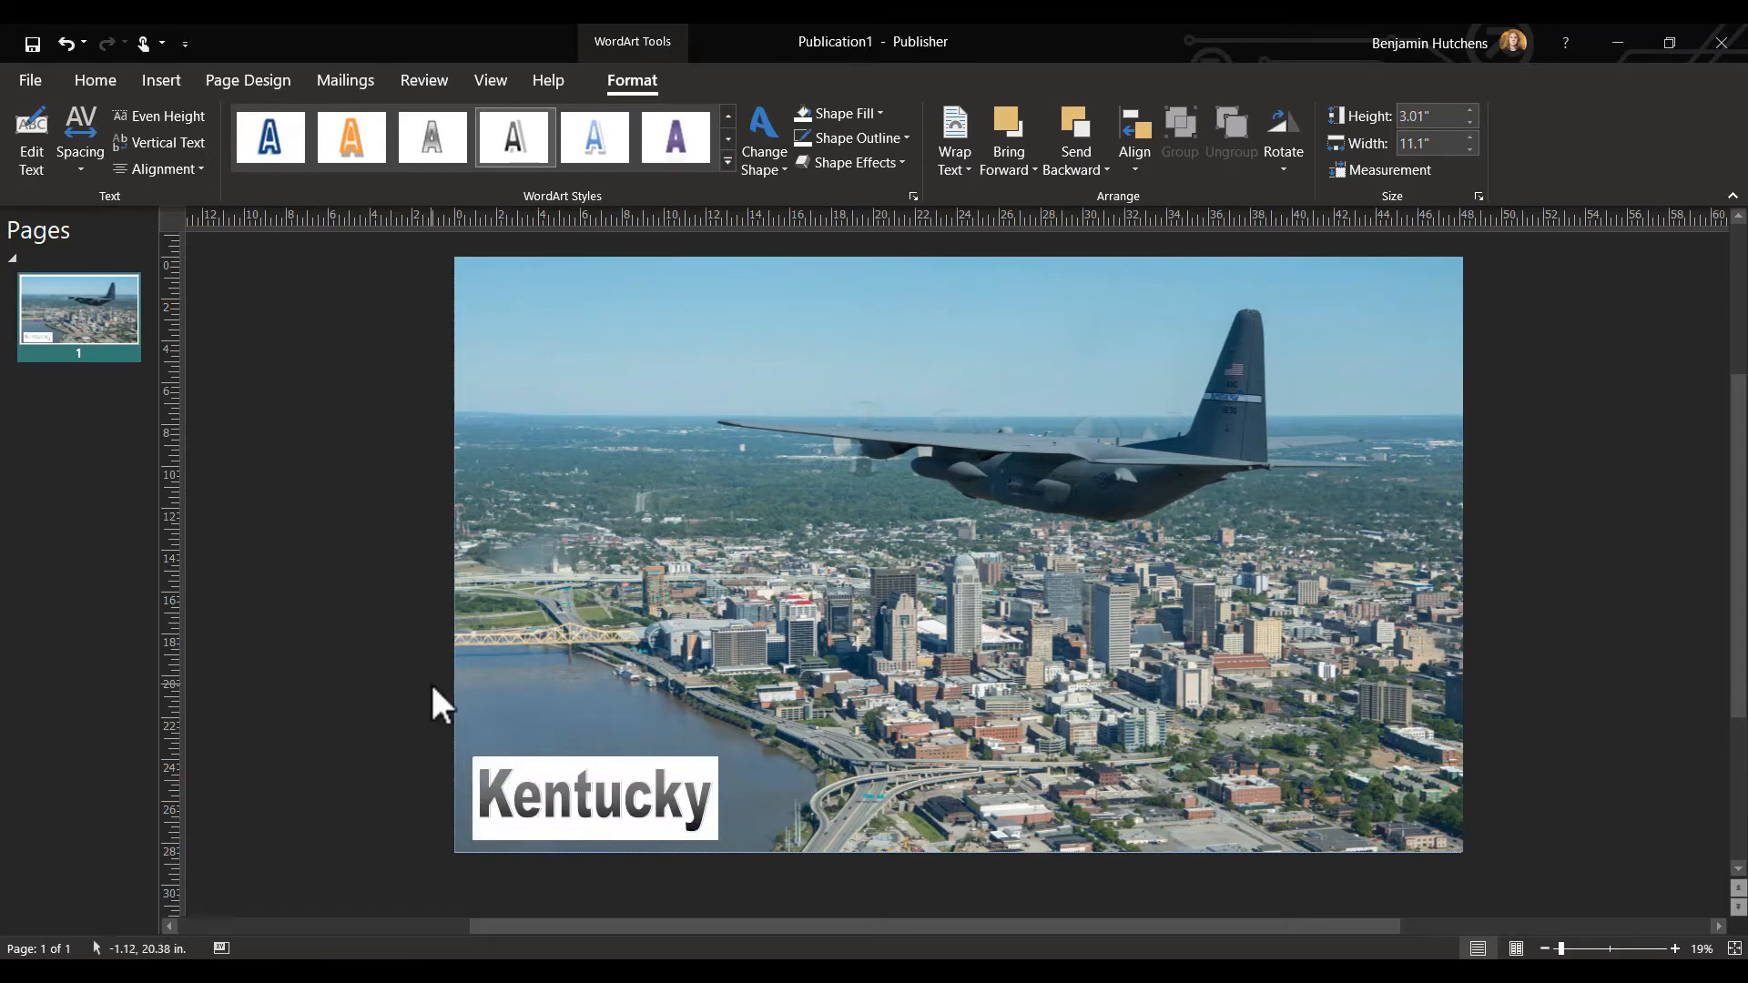
Delete the white rectangle behind the Kentucky WordArt
click(524, 742)
key(Delete)
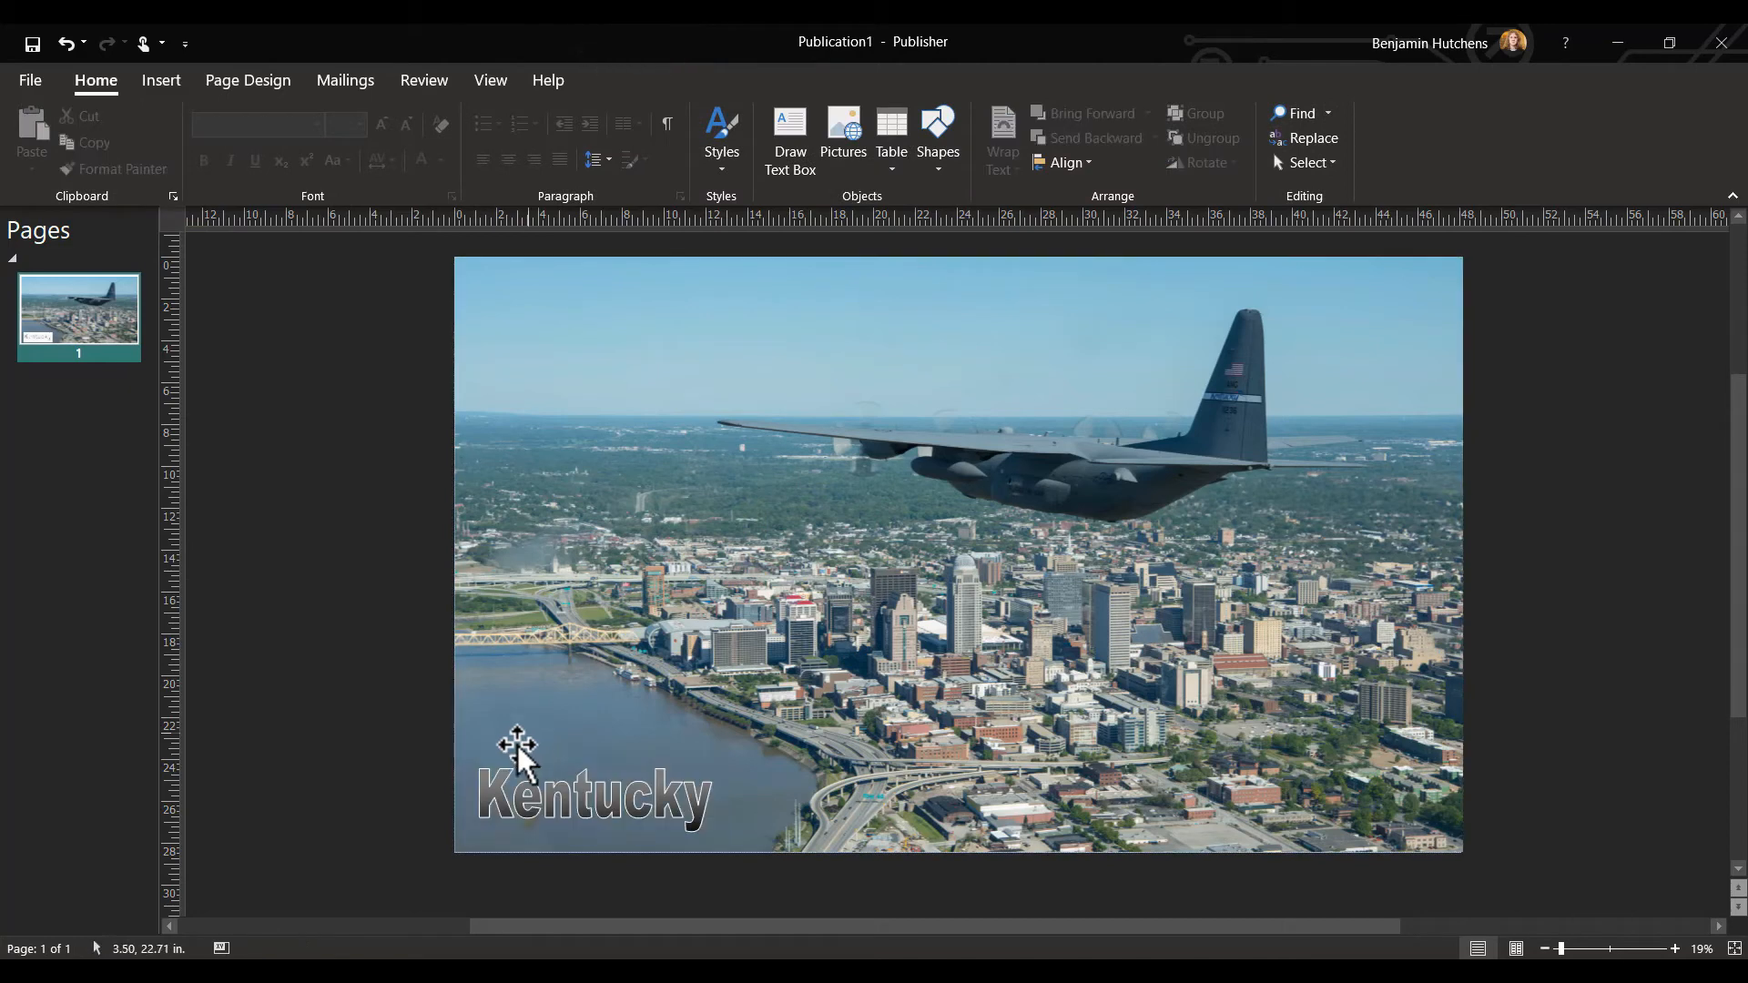
Enlarge the Kentucky WordArt to about 12.75 x 3.59 inches and nudge it closer to the page's lower-left corner
click(622, 800)
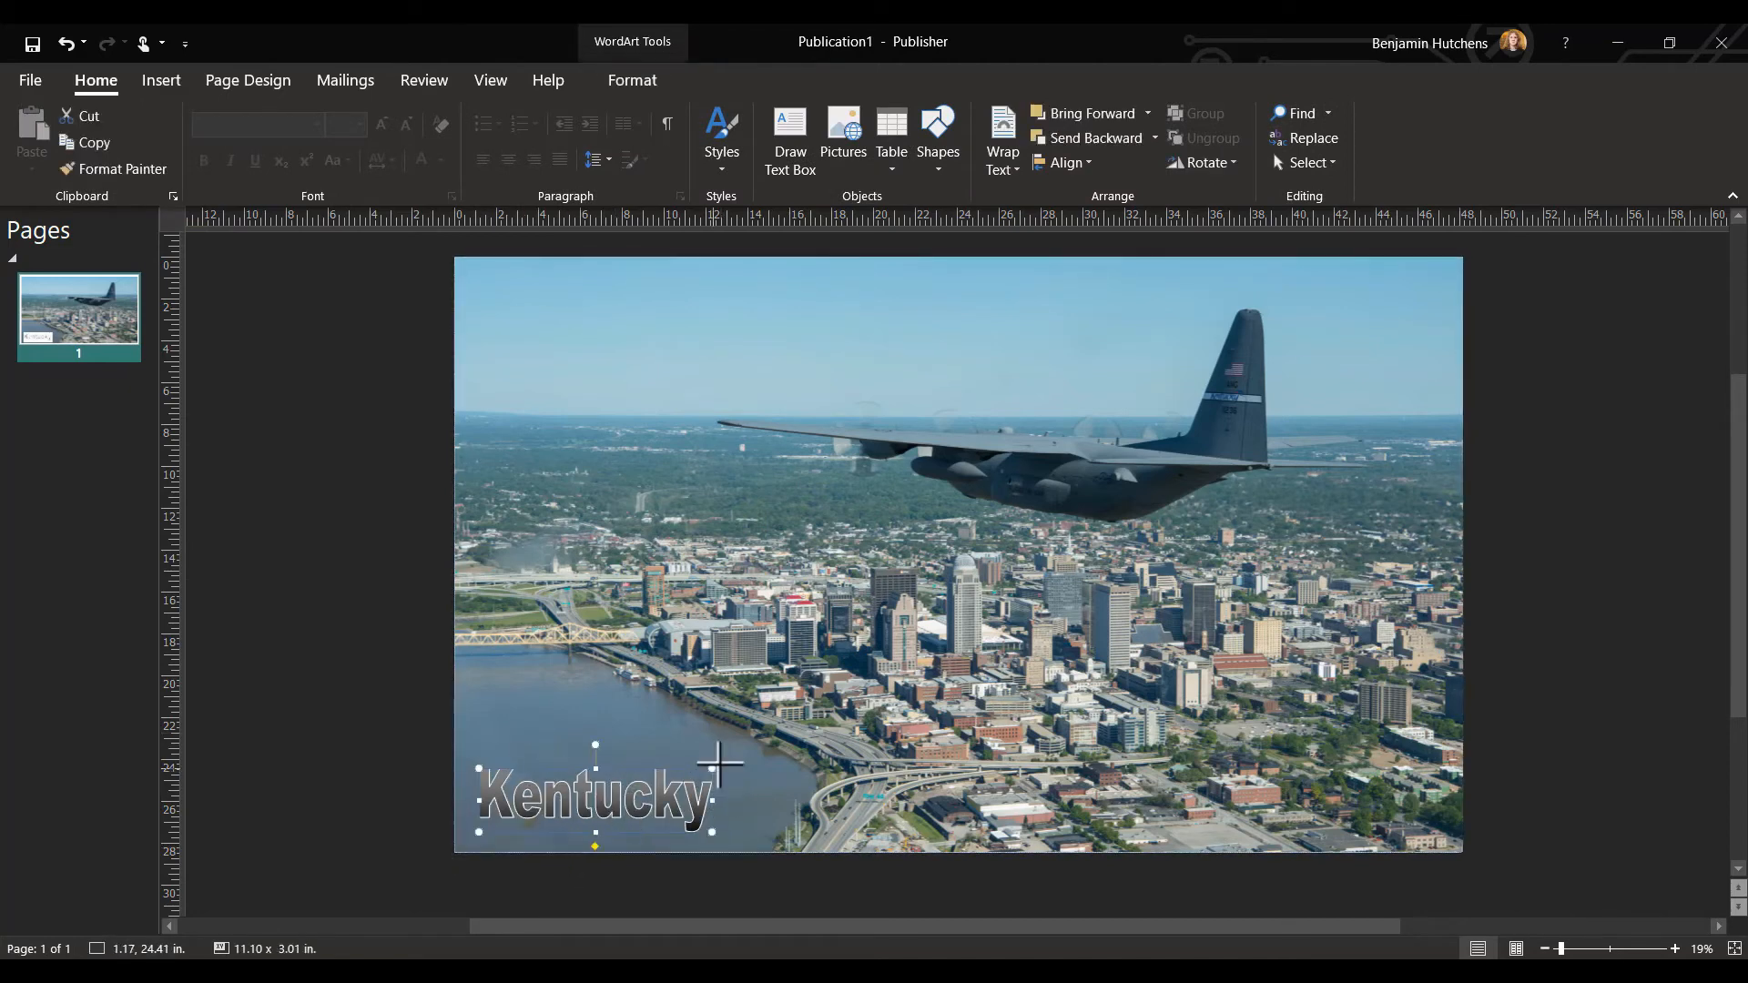
drag(719, 764, 749, 752)
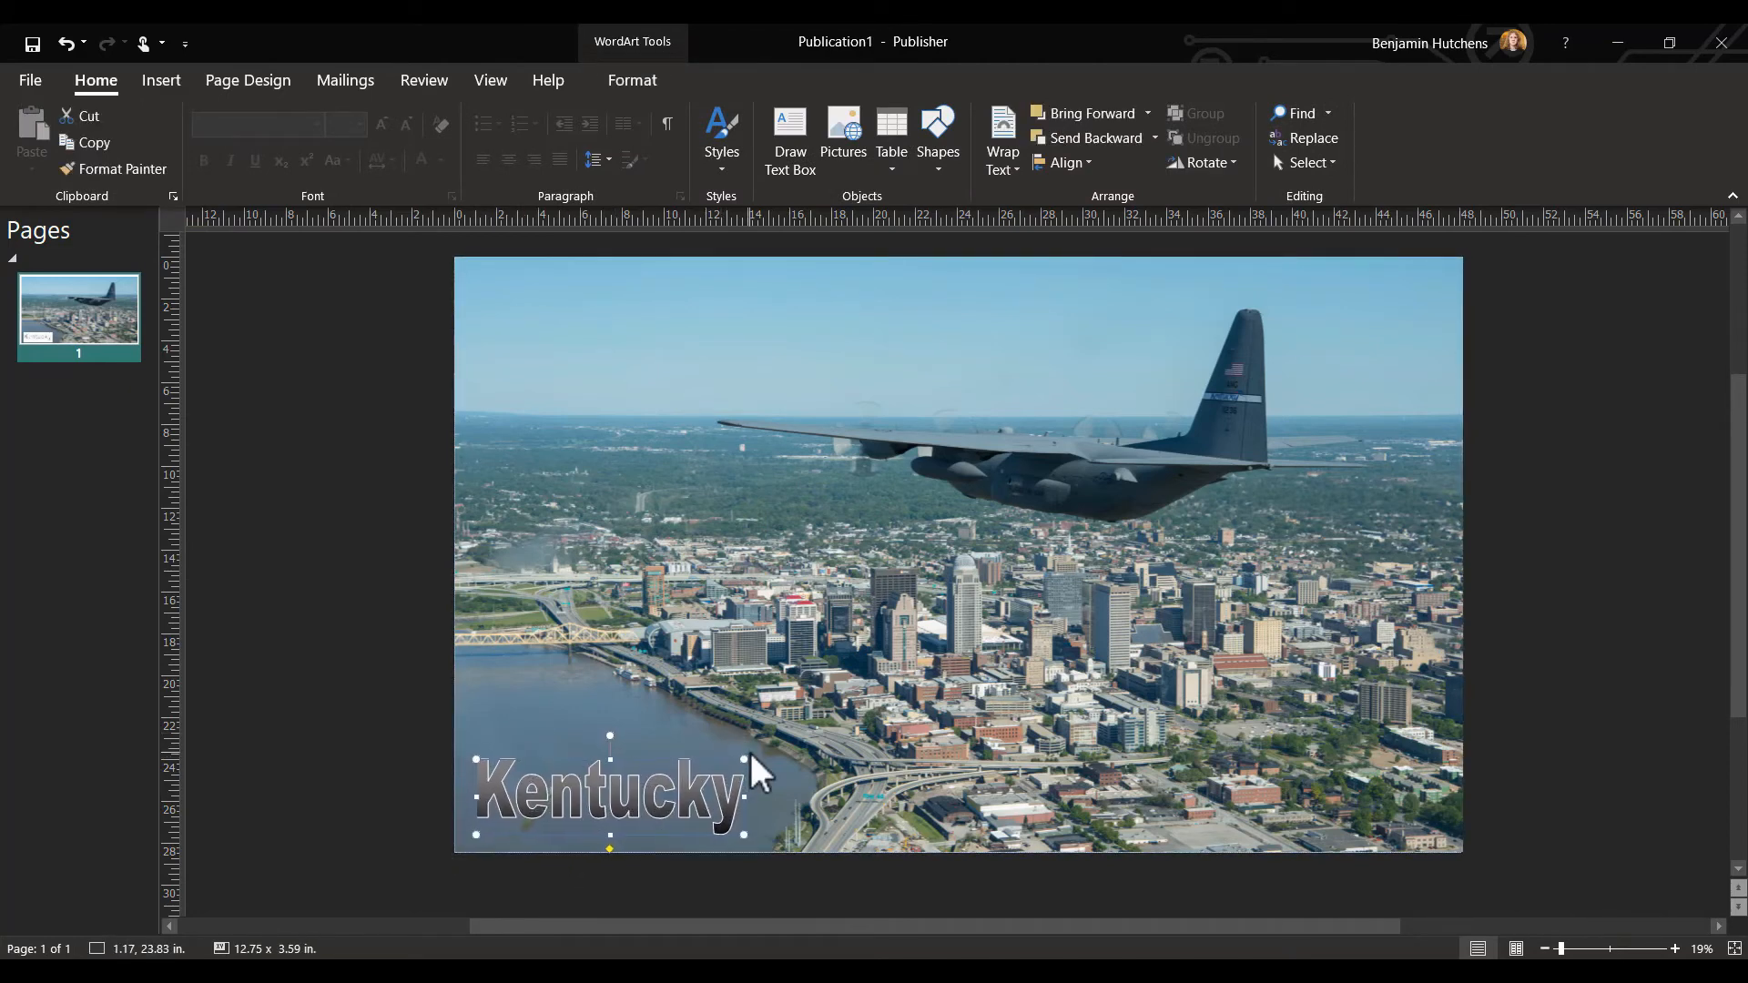
key(Left)
key(Down)
key(Left)
key(Down)
key(Left)
key(Down)
key(Left)
key(Down)
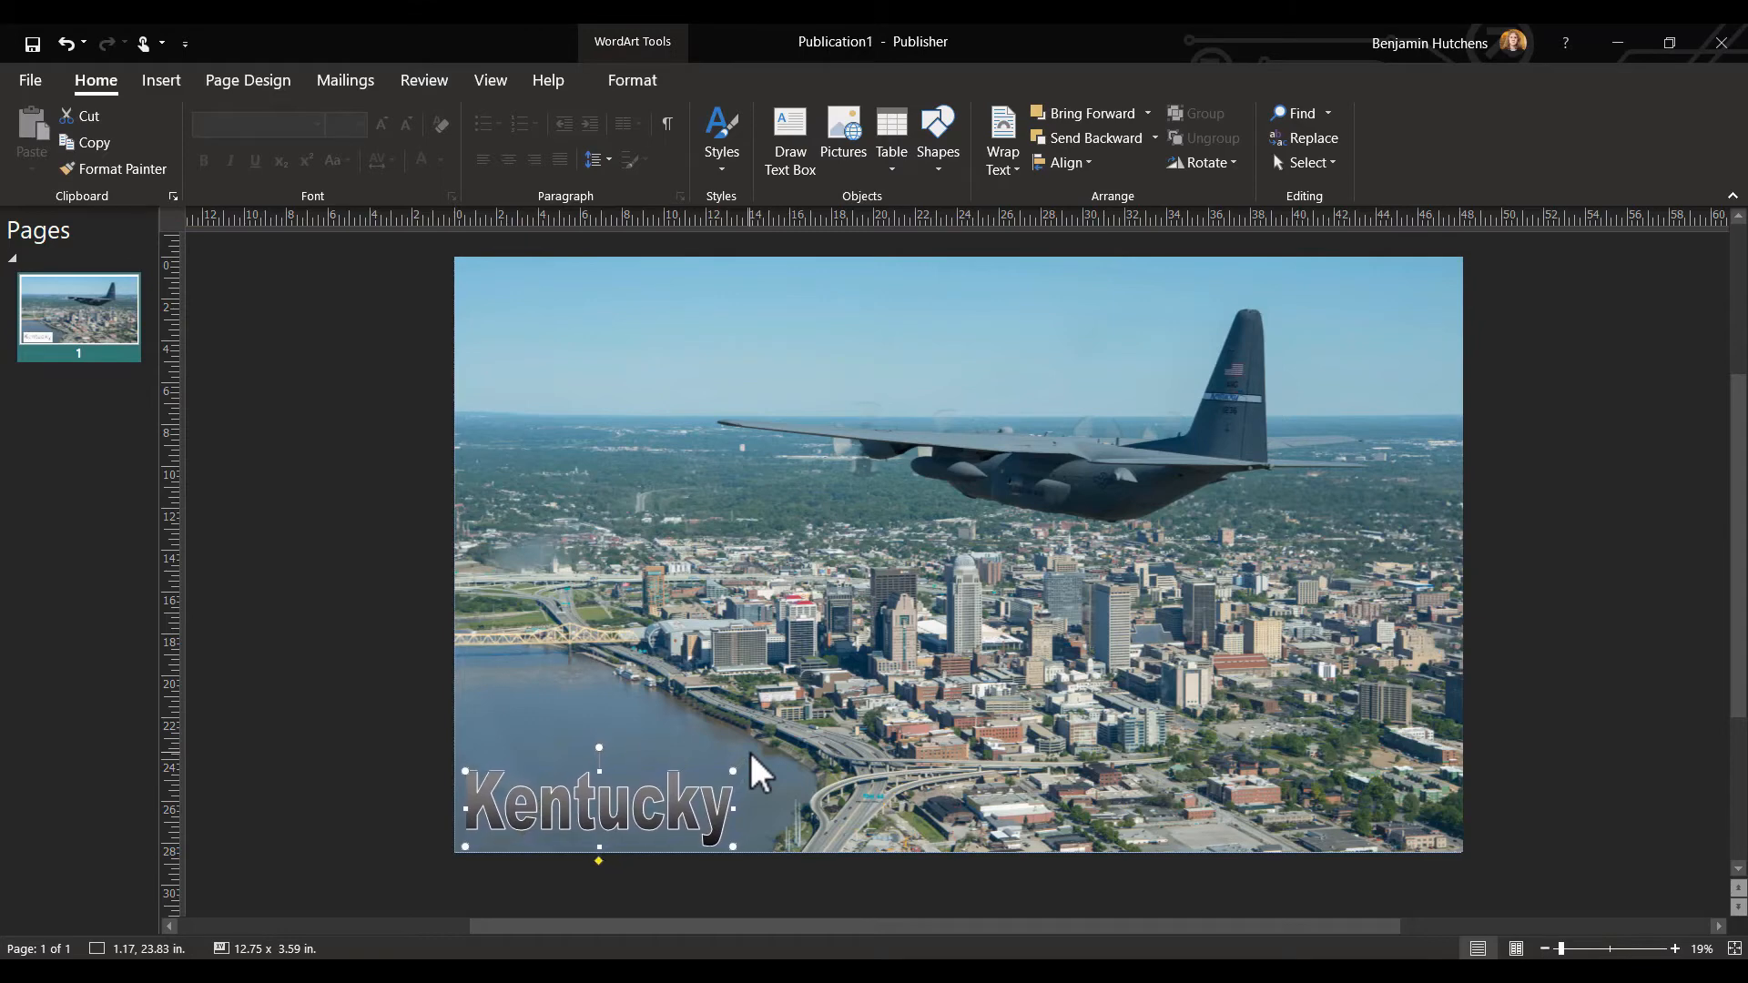
key(Down)
click(168, 84)
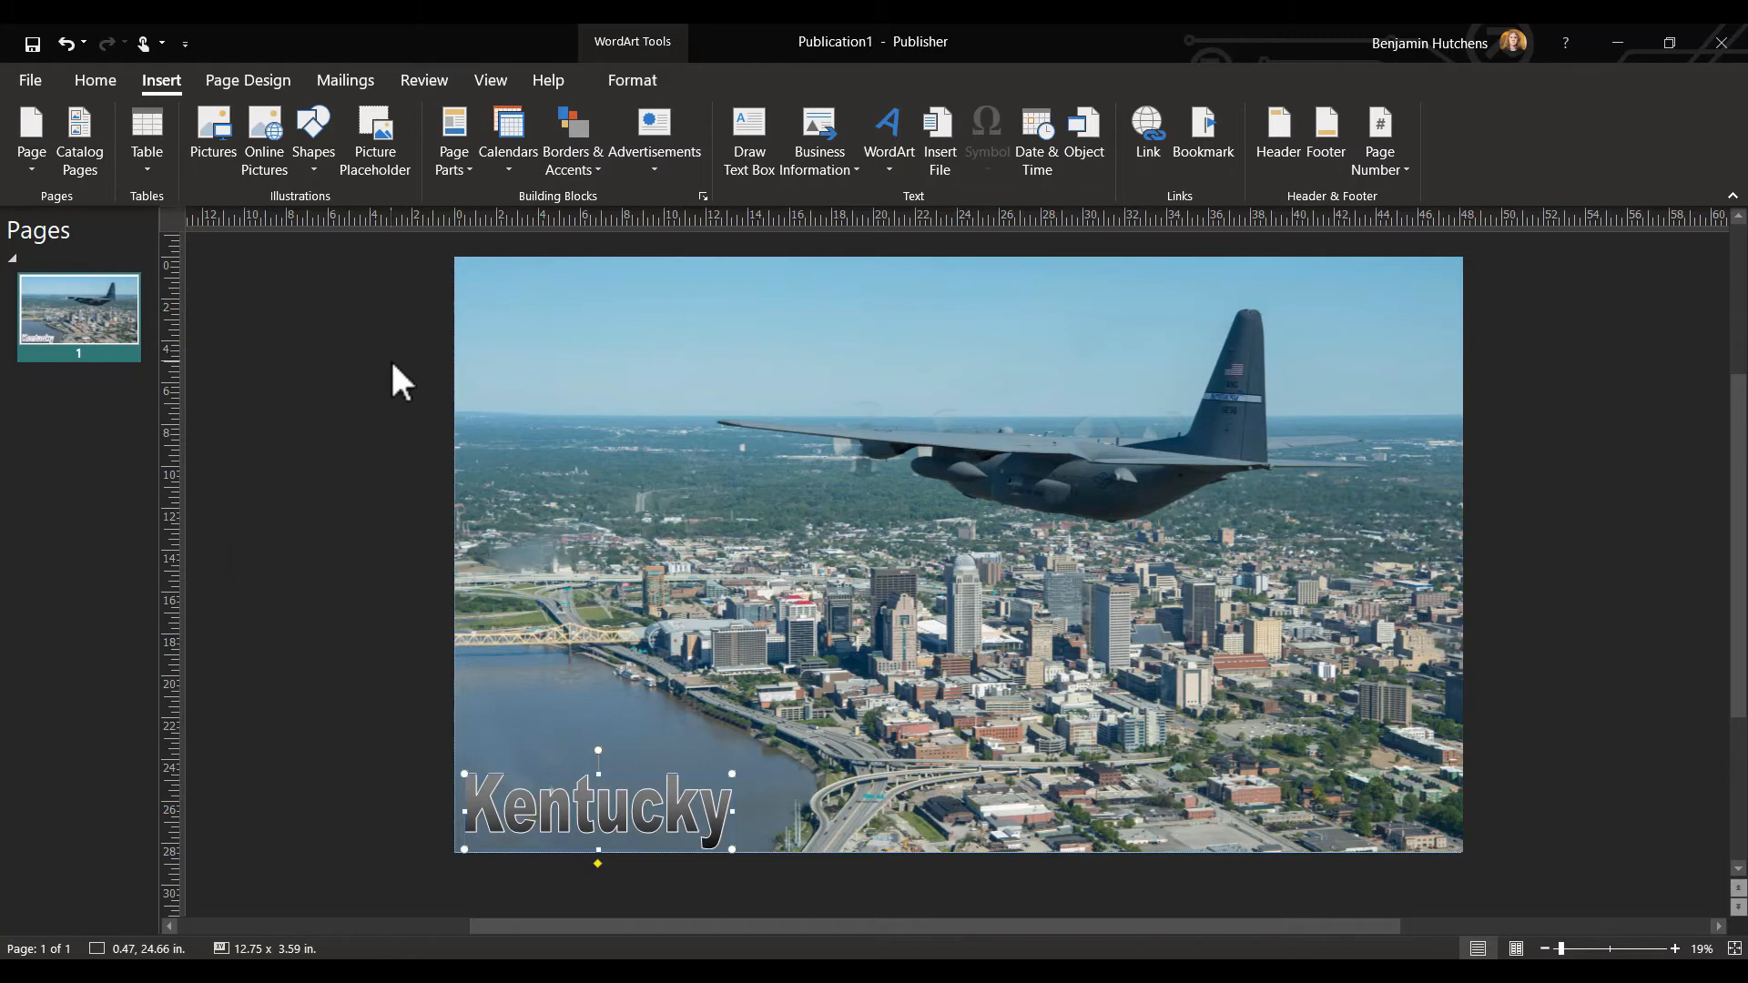
click(666, 160)
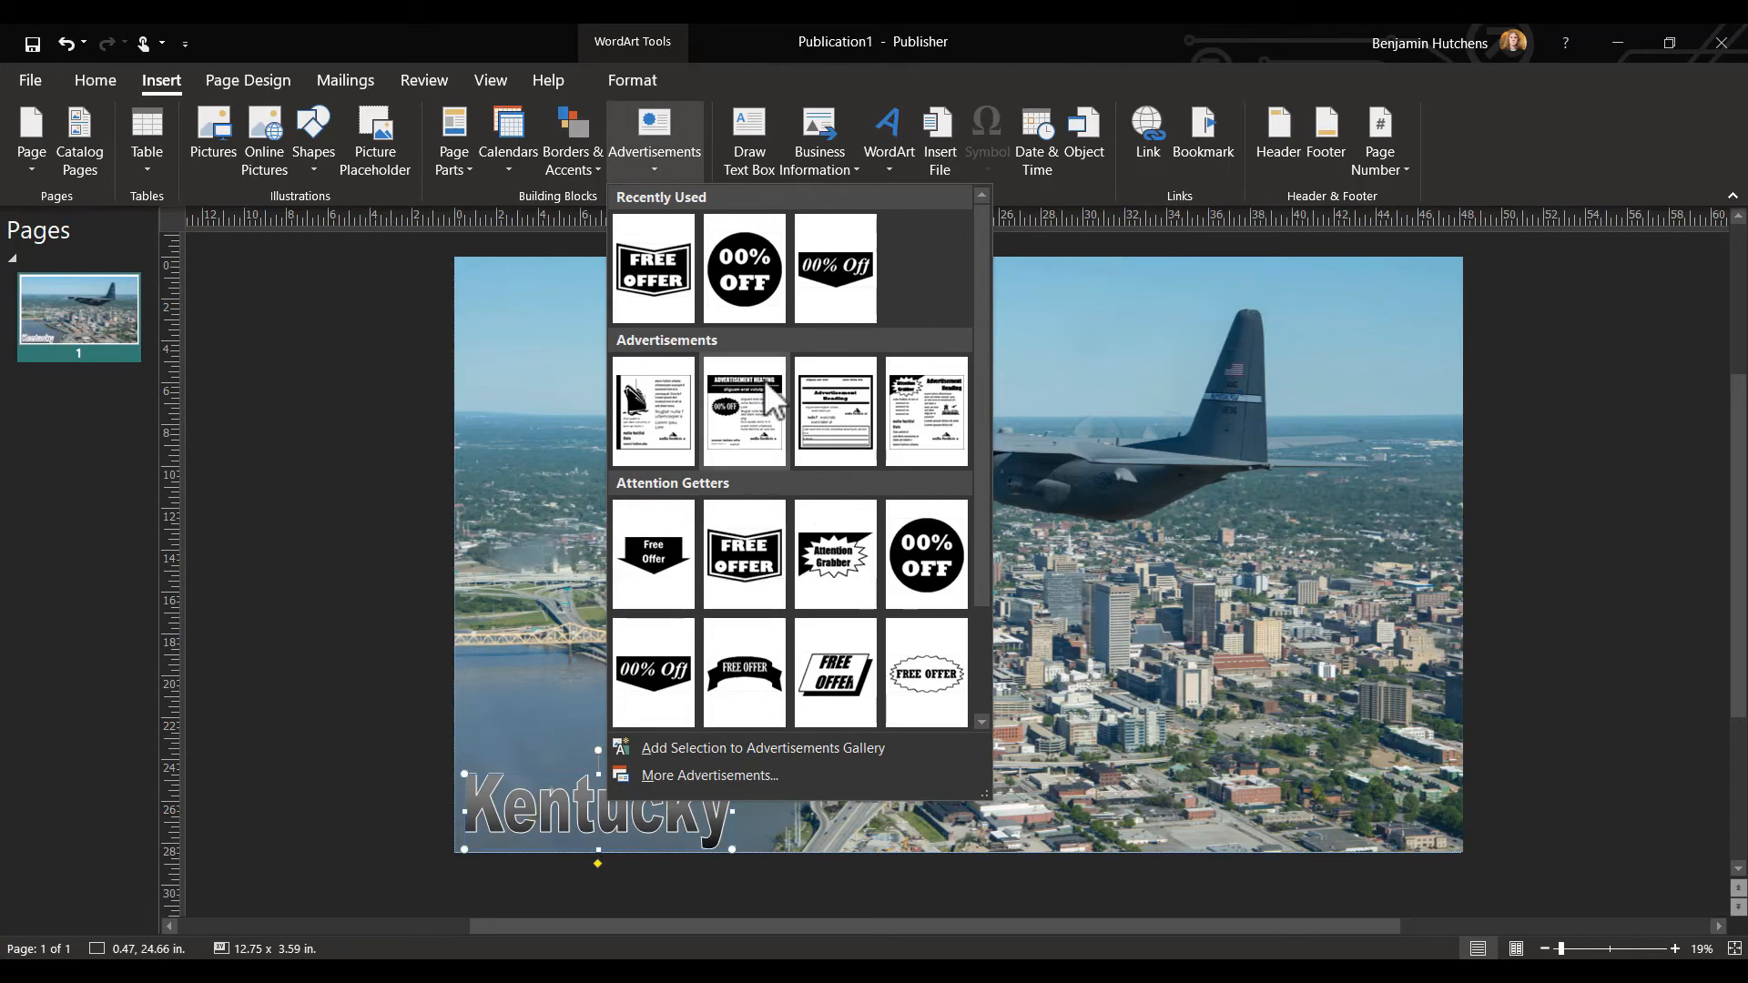
click(372, 497)
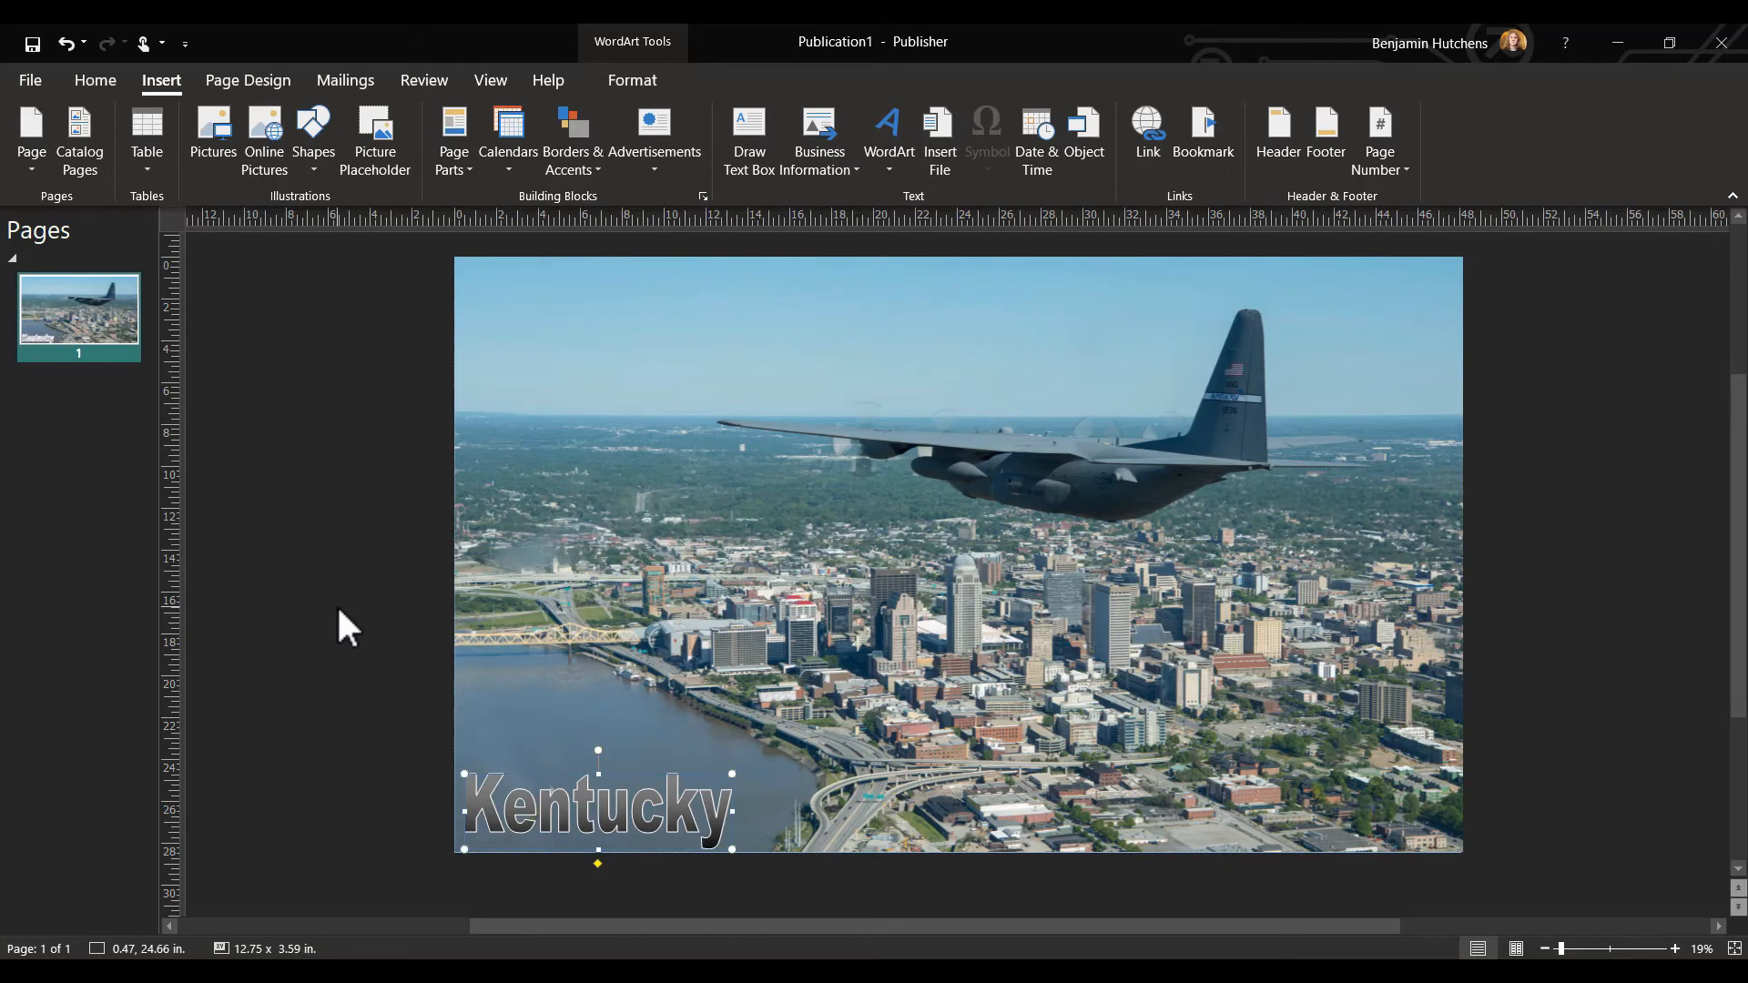
Set up an export for a commercial printer with Custom quality, downsampling pictures to 300 dpi when above 450 dpi
click(27, 84)
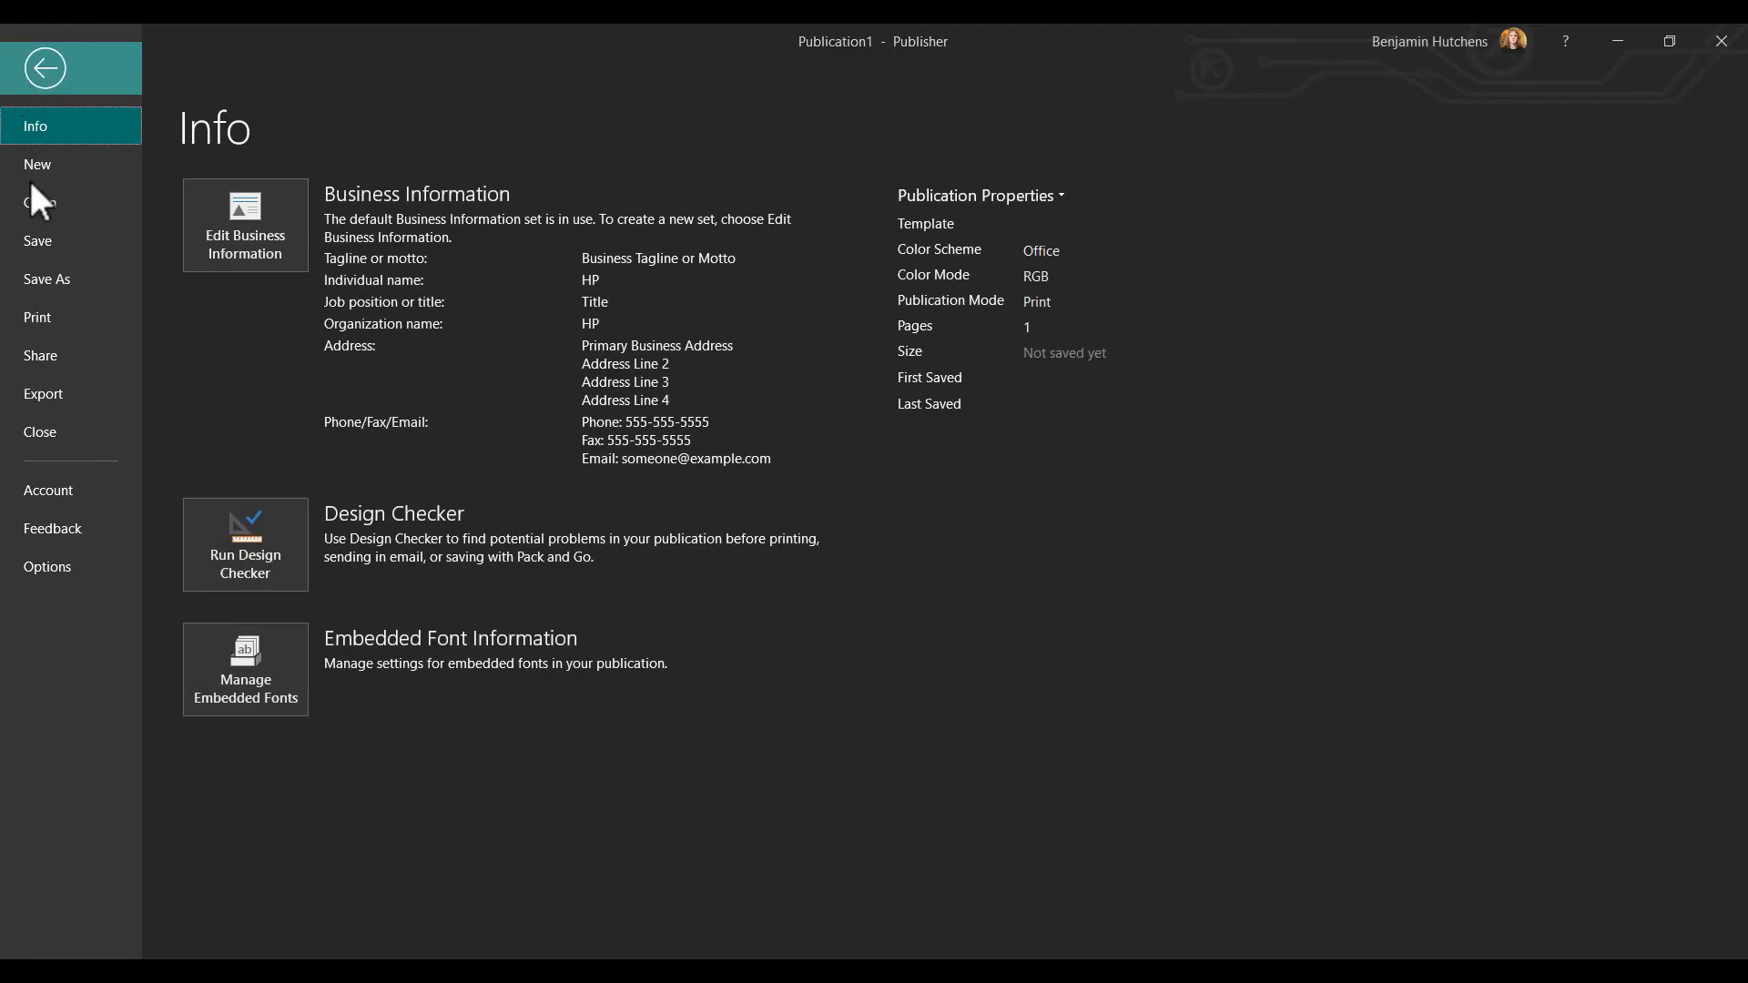
click(48, 393)
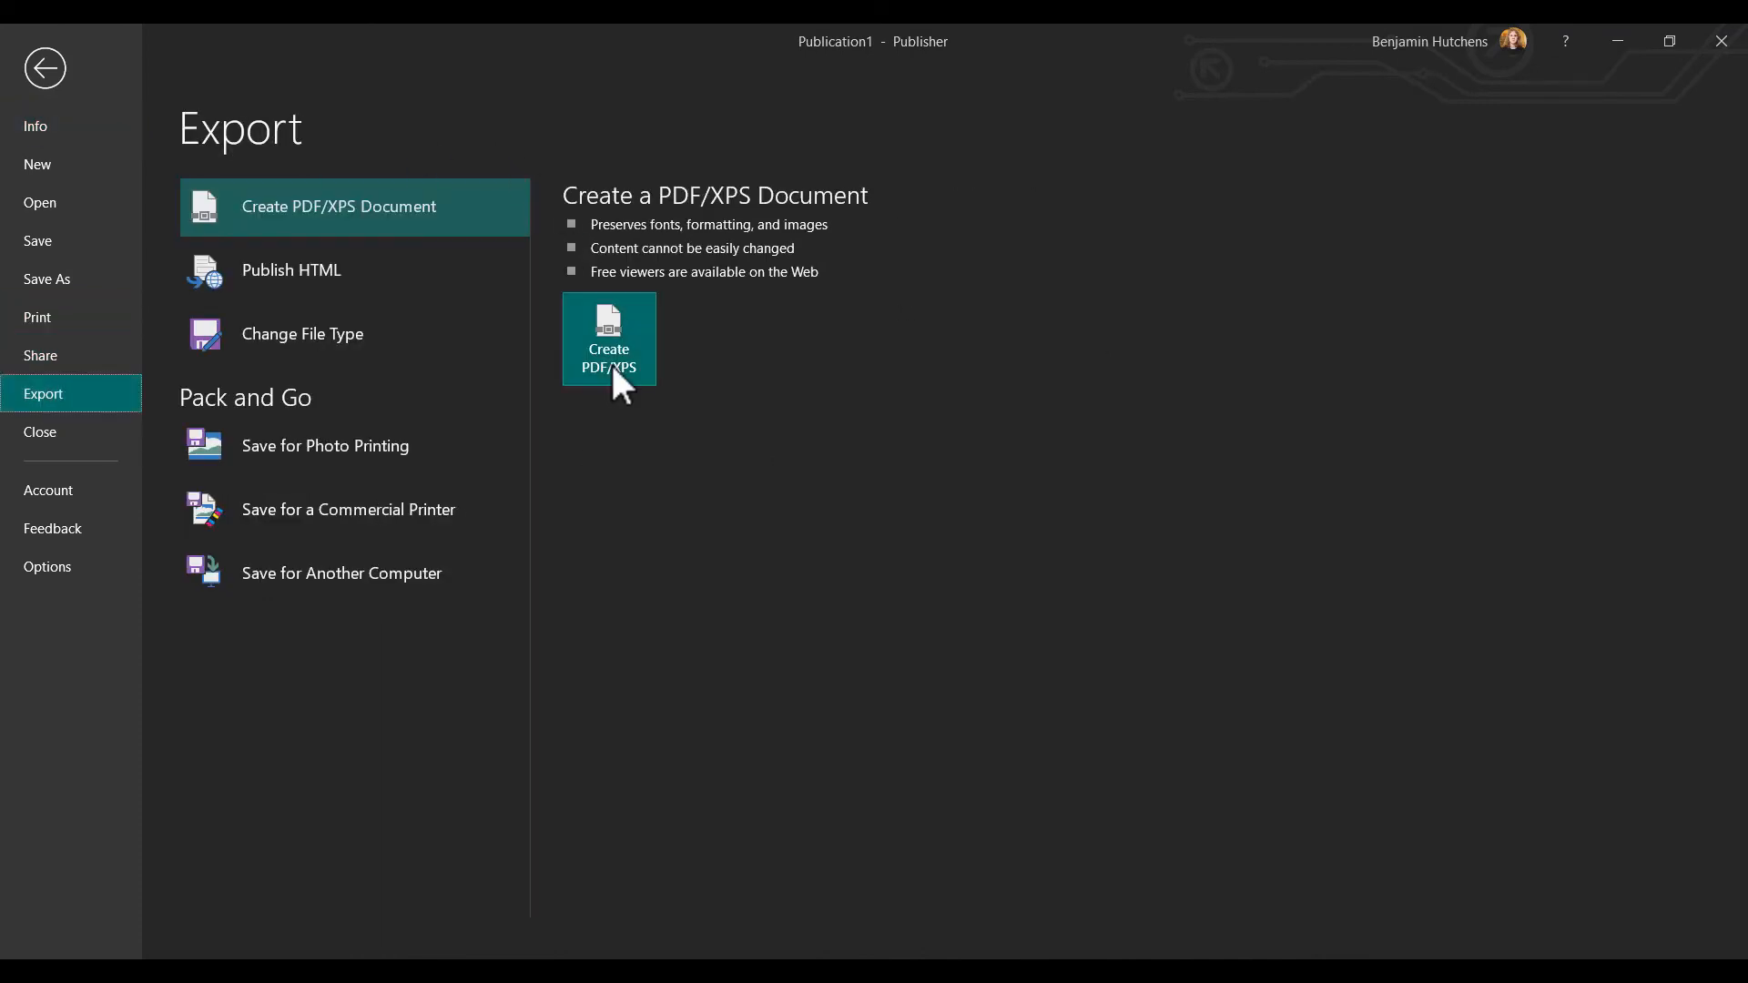
click(300, 505)
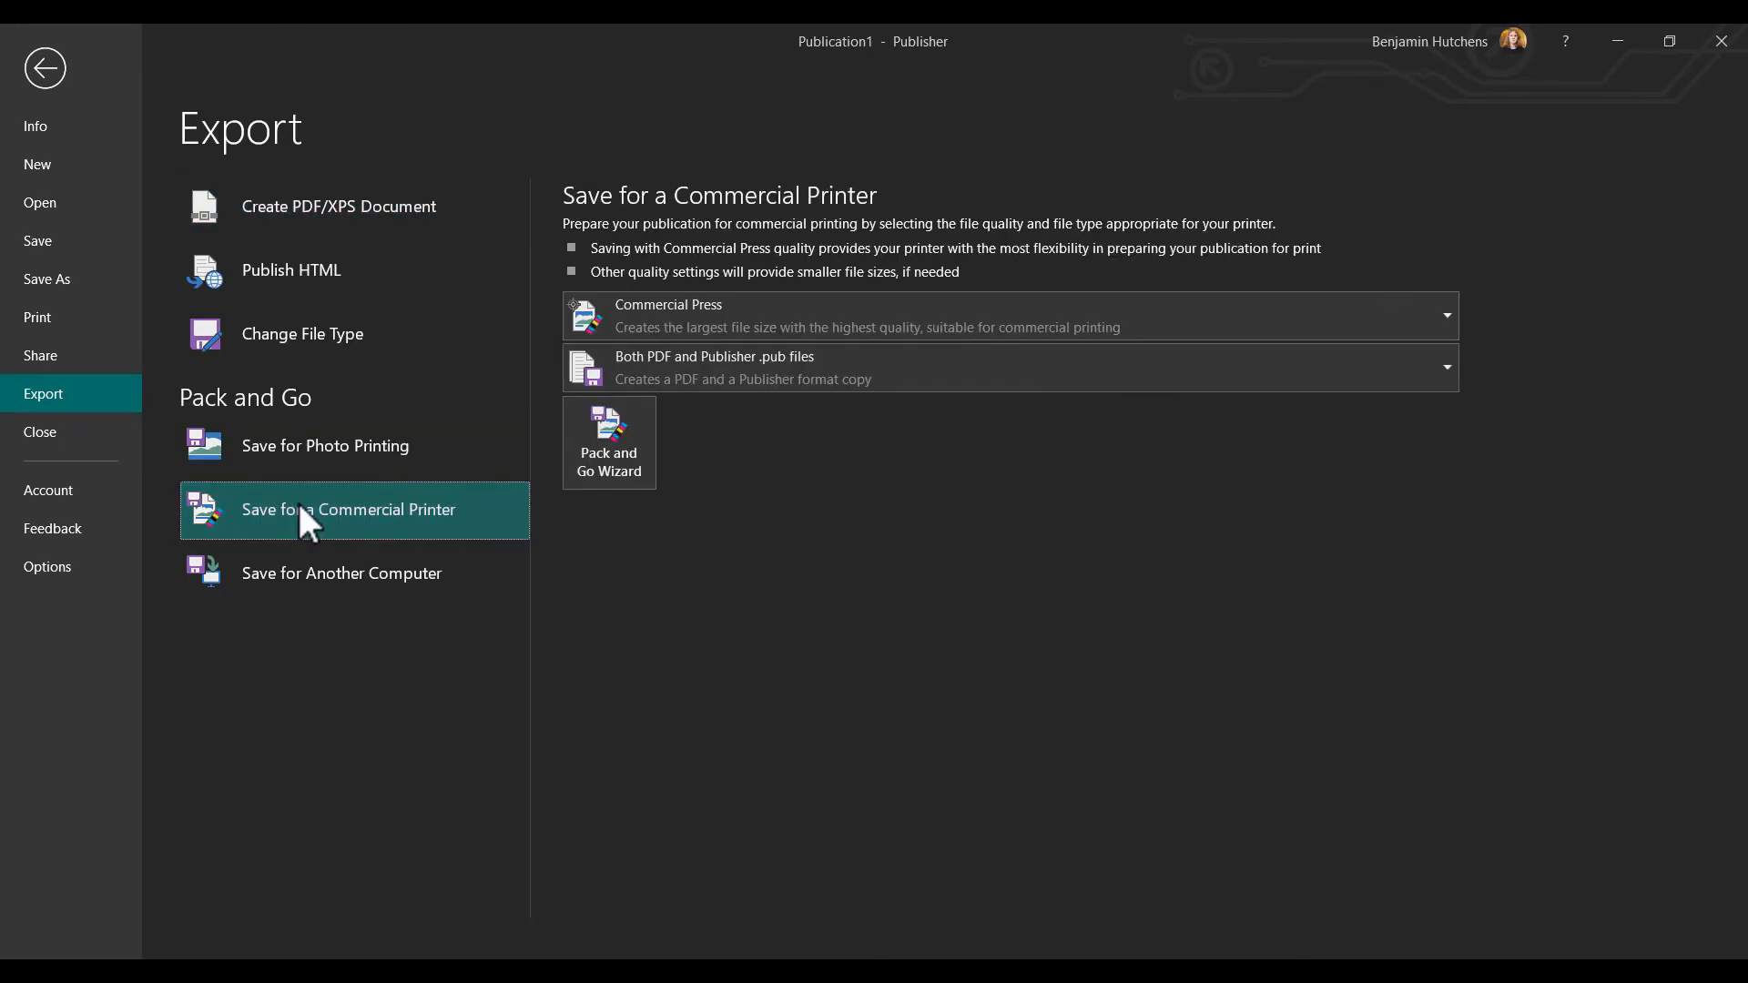
click(810, 314)
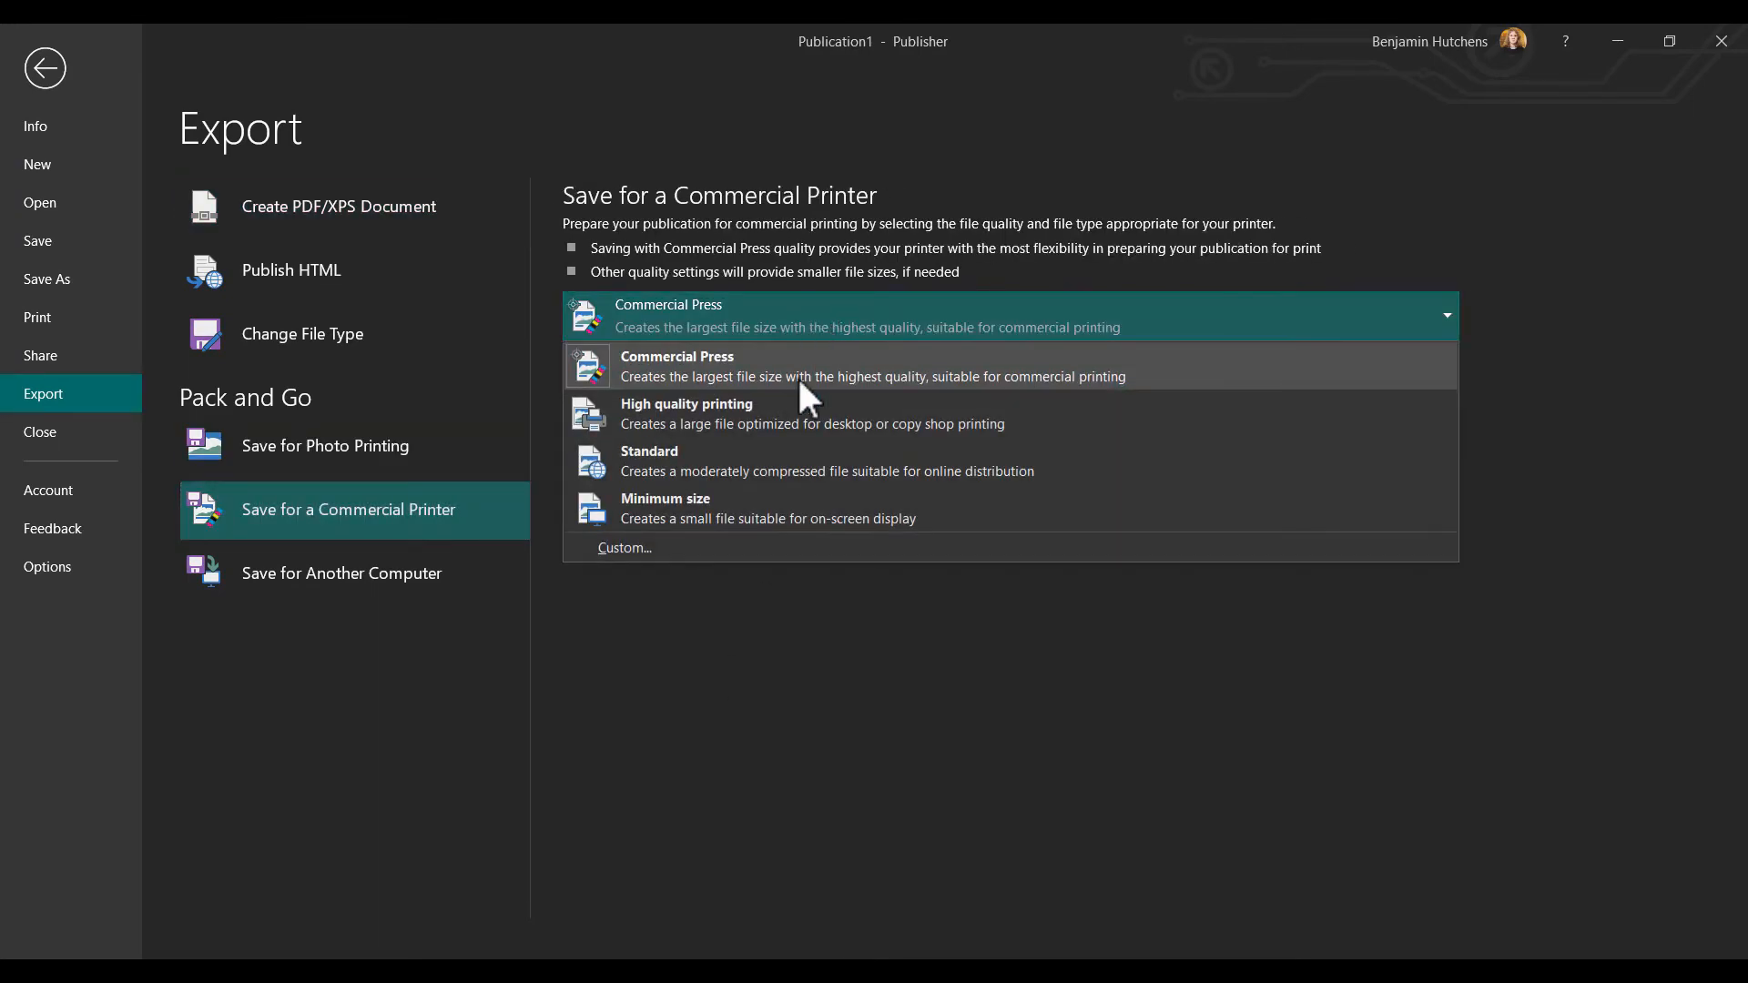
click(712, 543)
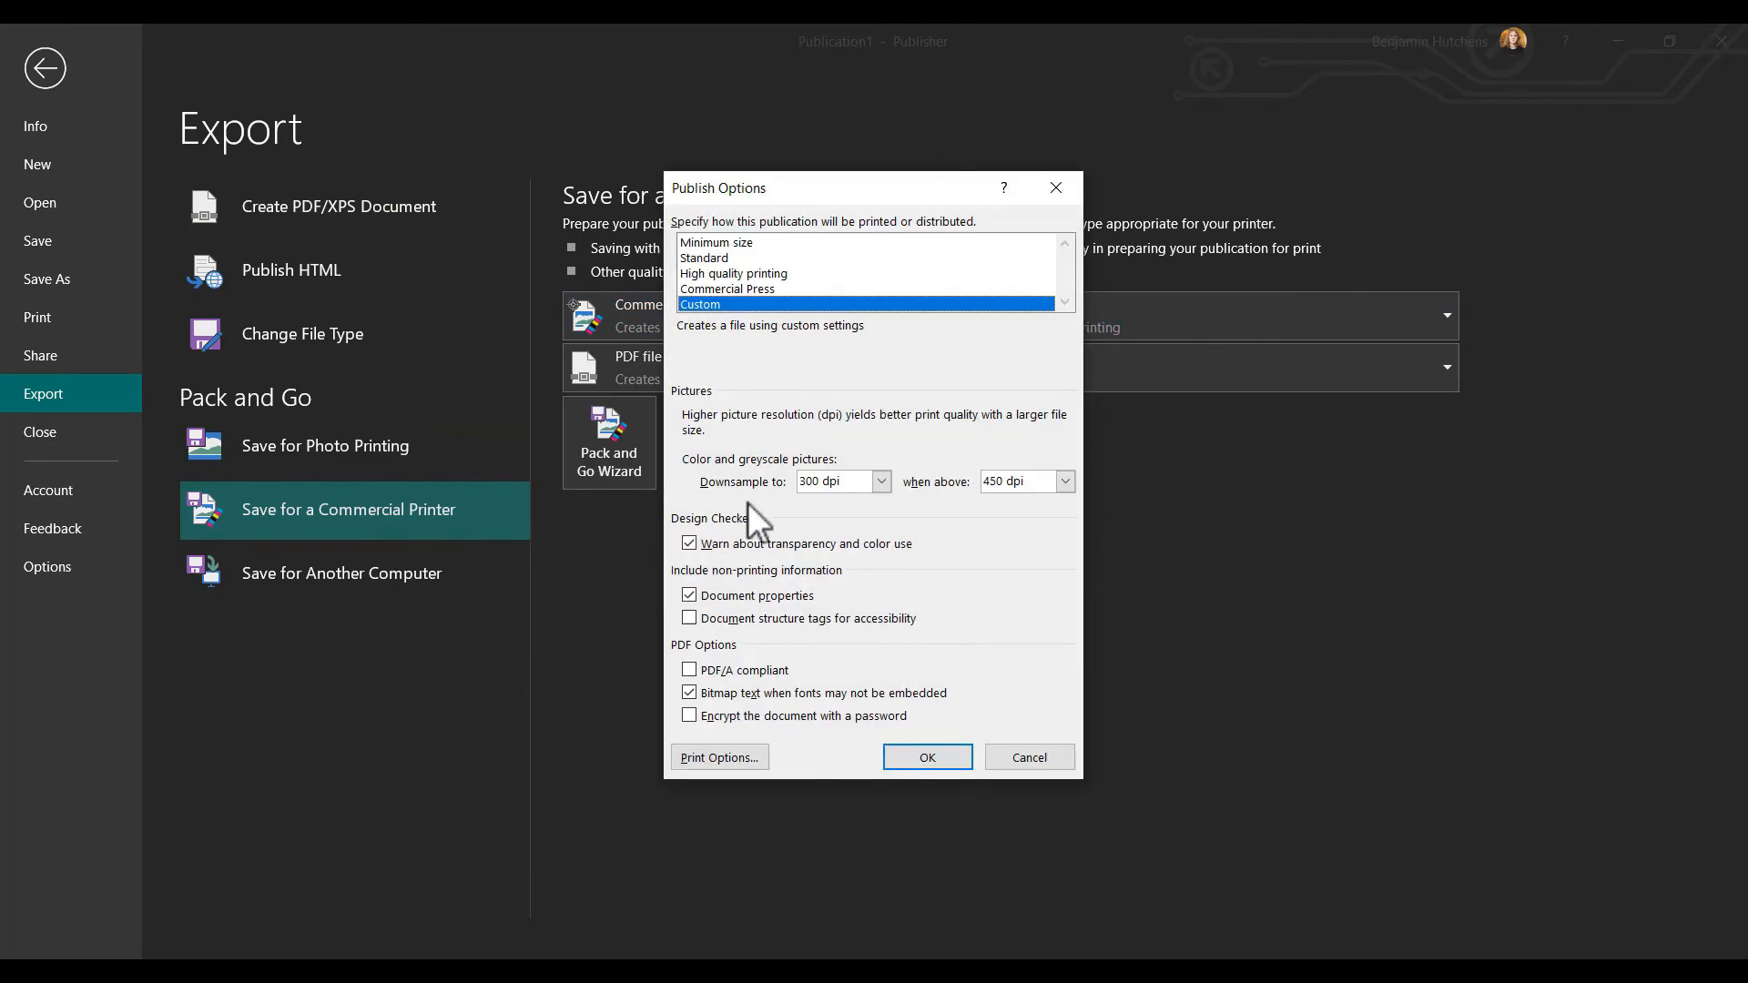
click(913, 765)
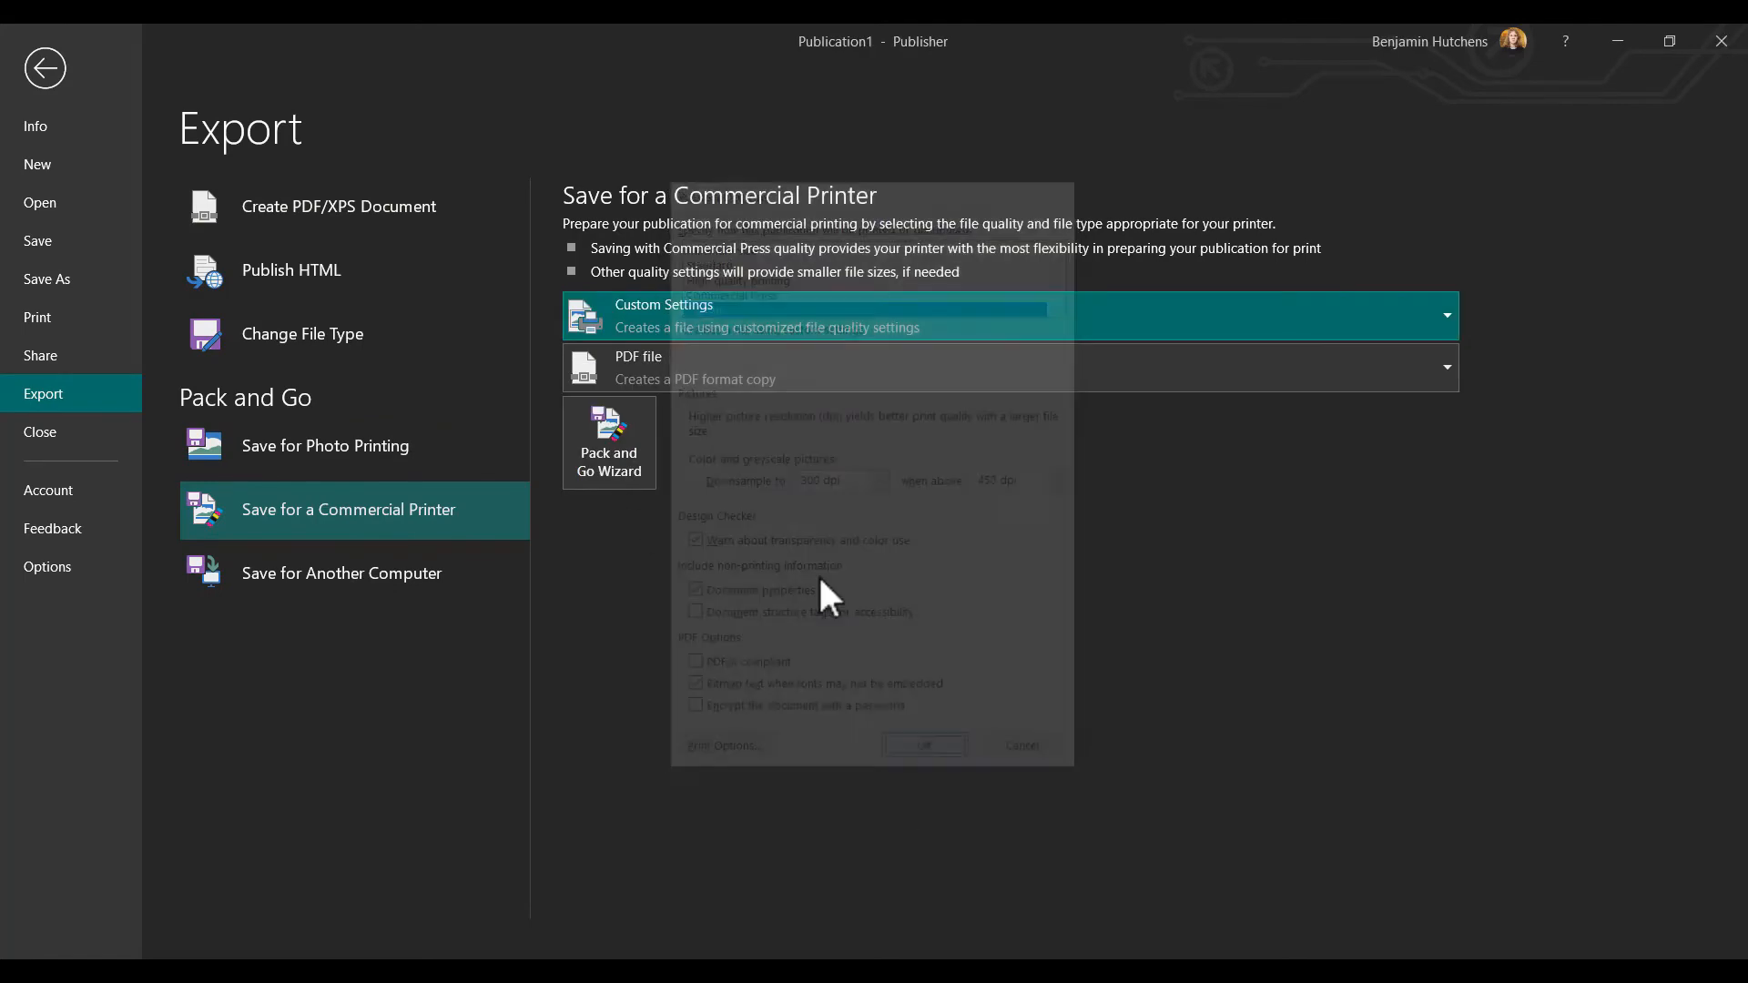
Choose a PDF file only as the commercial printer output and start the Pack and Go Wizard
click(776, 383)
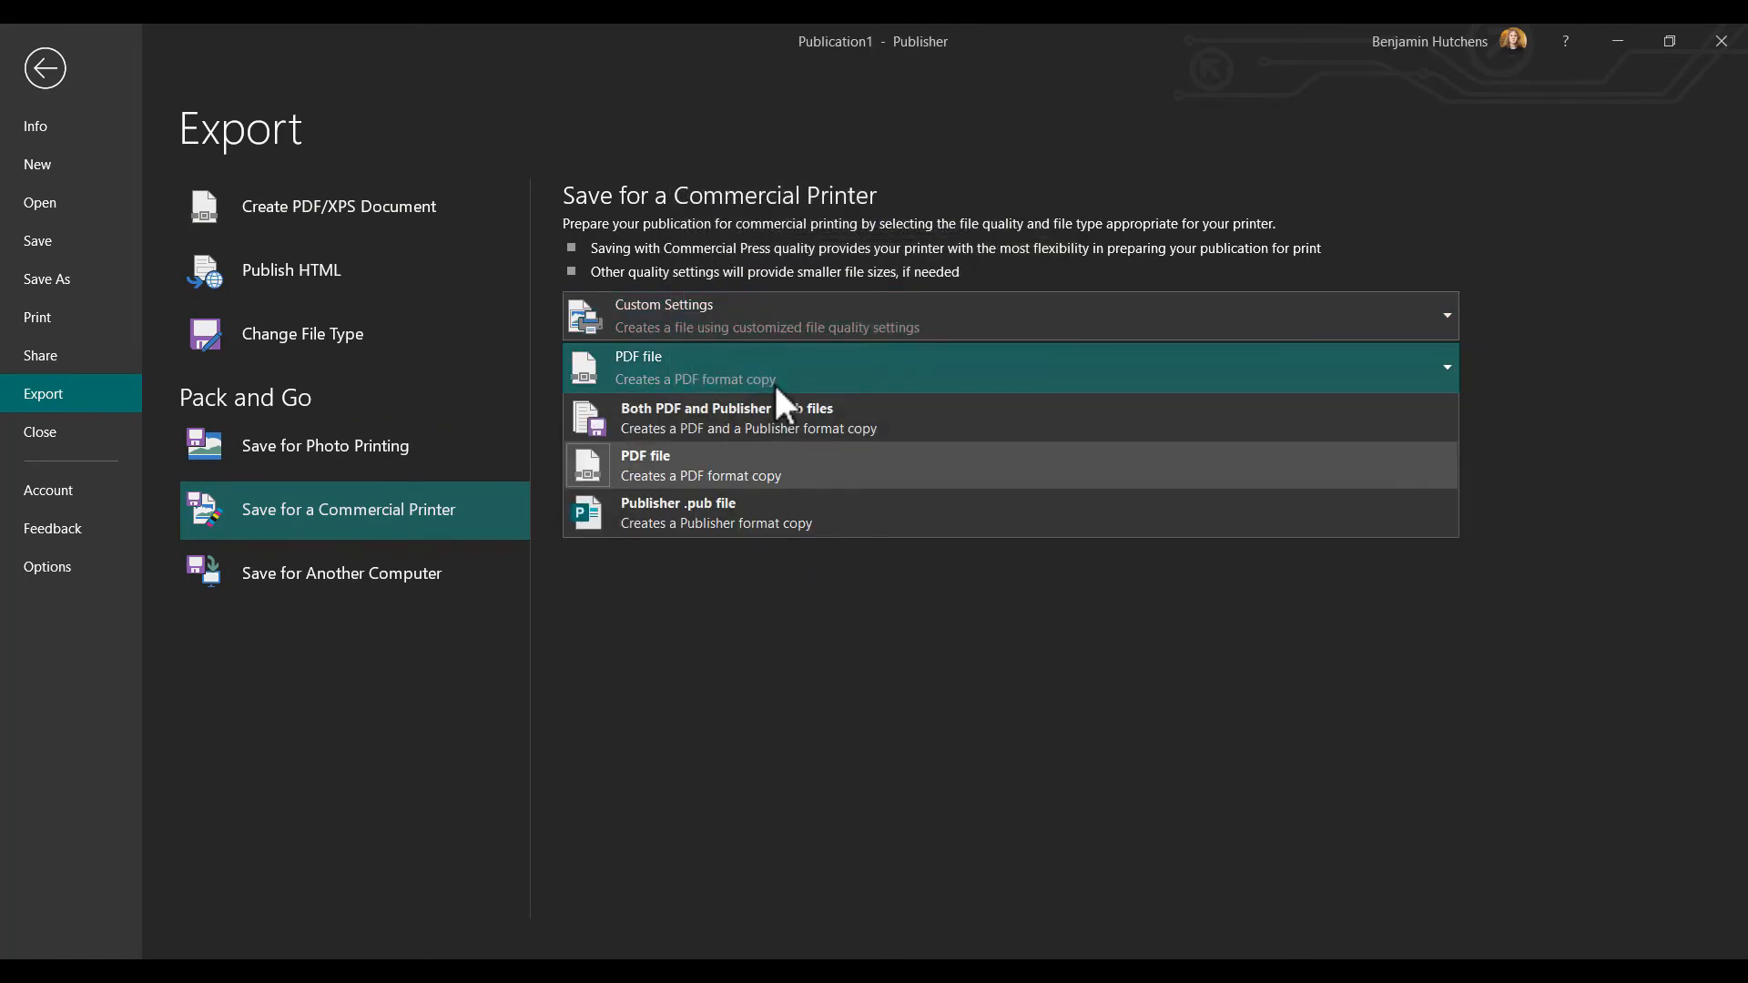
click(744, 457)
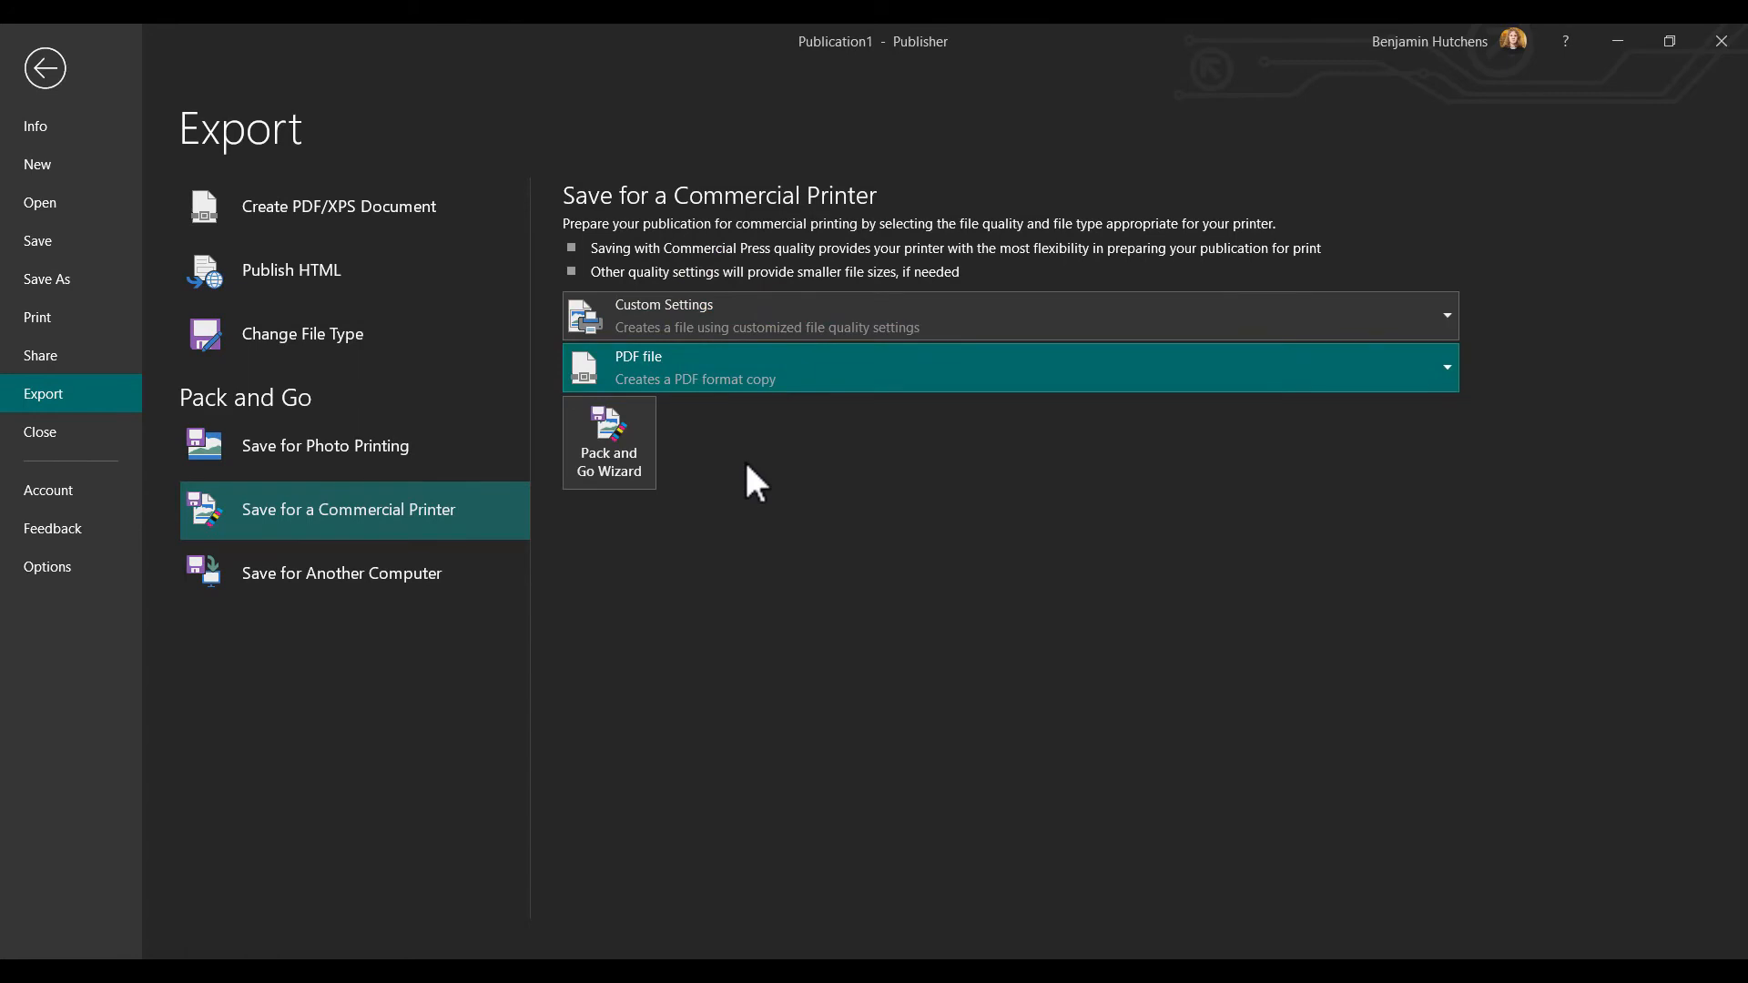
click(620, 453)
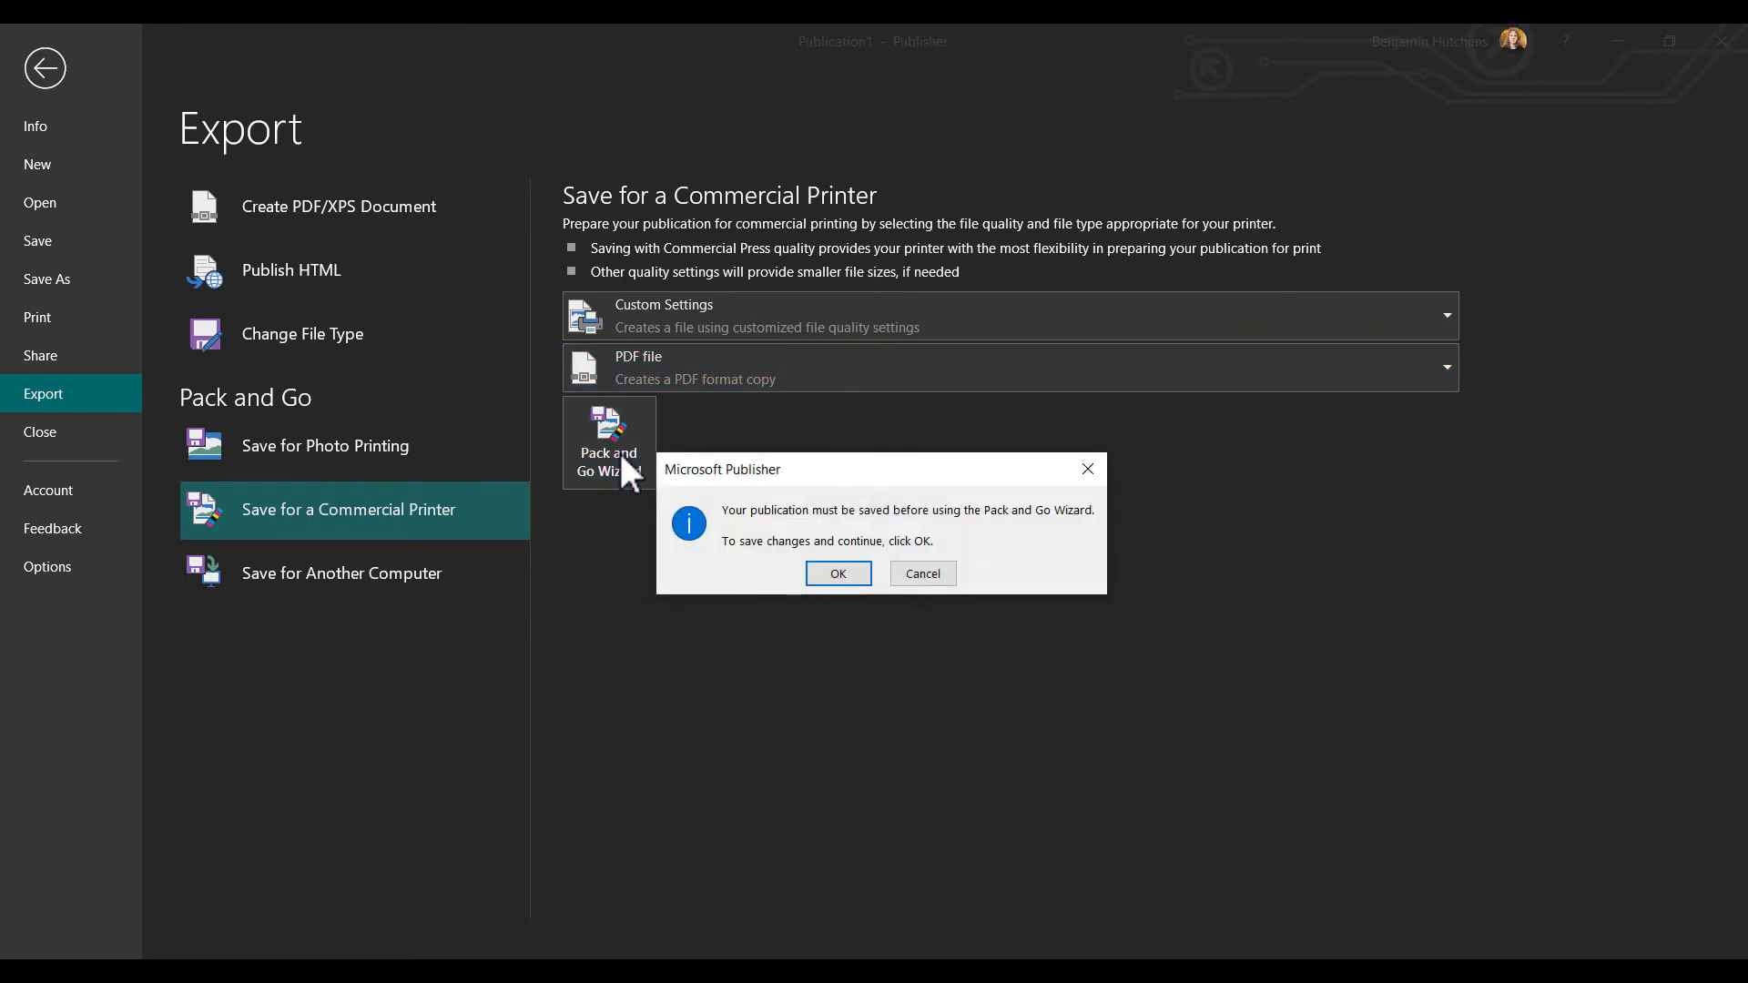
Save the publication as Publication1.pub in the Documents folder and pack the export to the wizard's preset other location
click(839, 575)
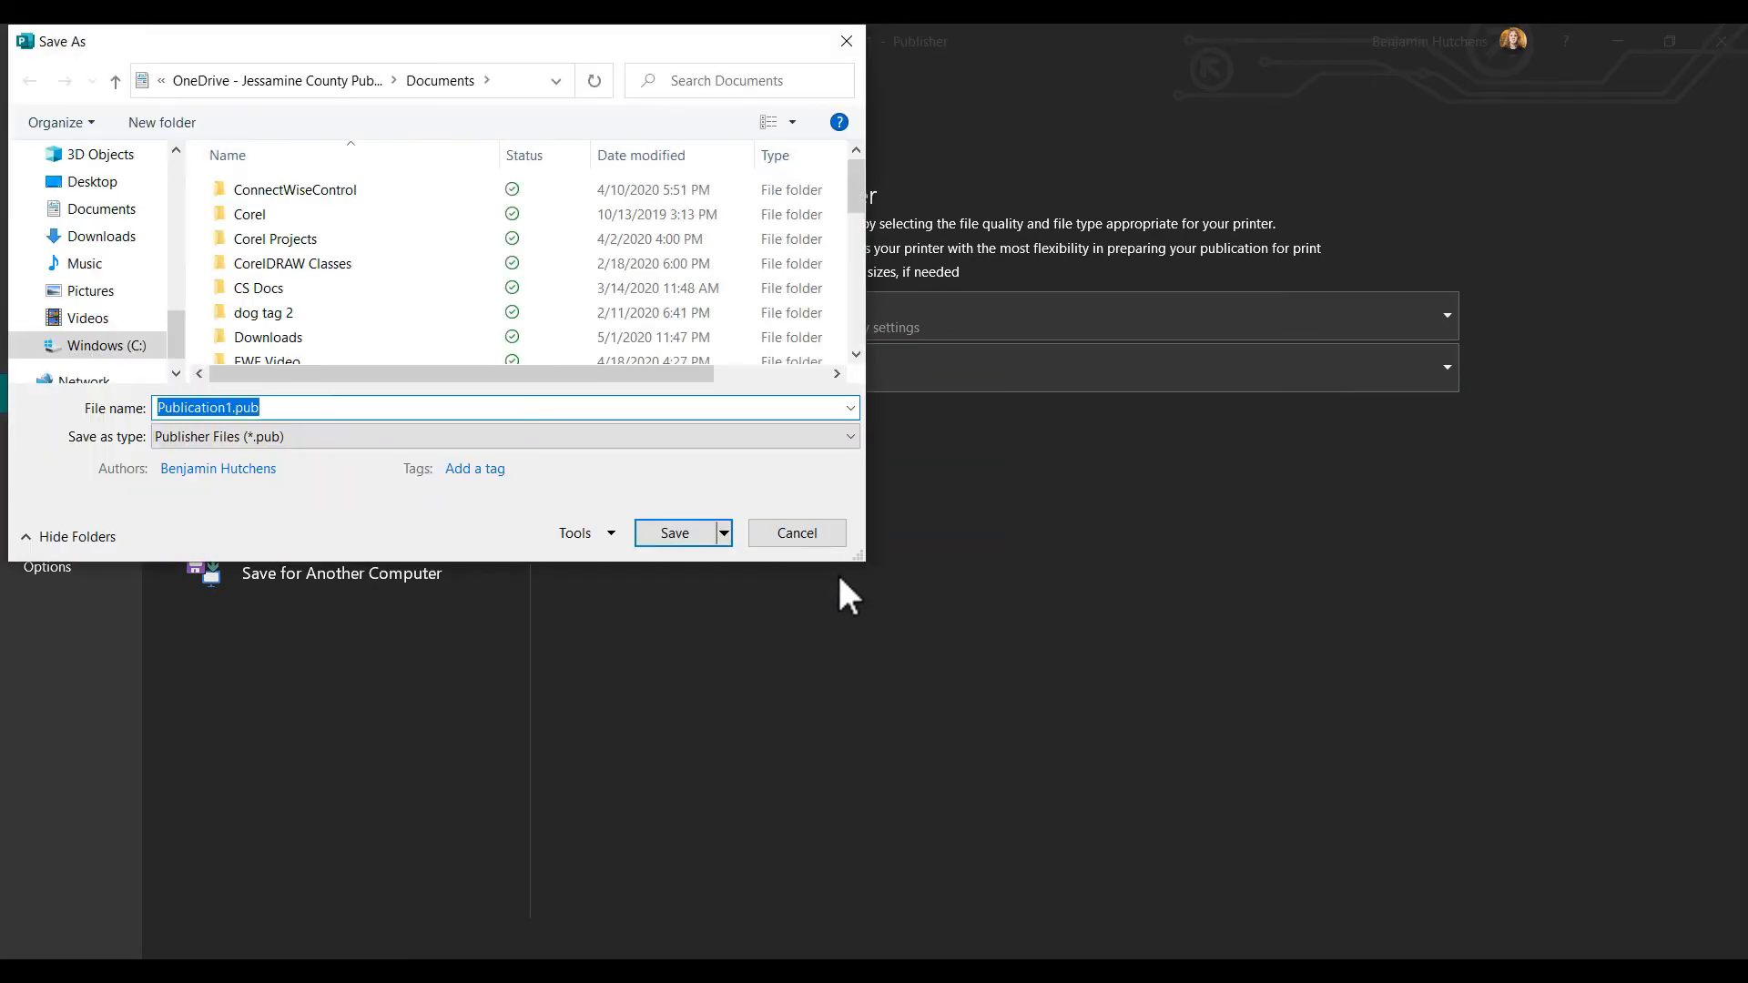
click(674, 533)
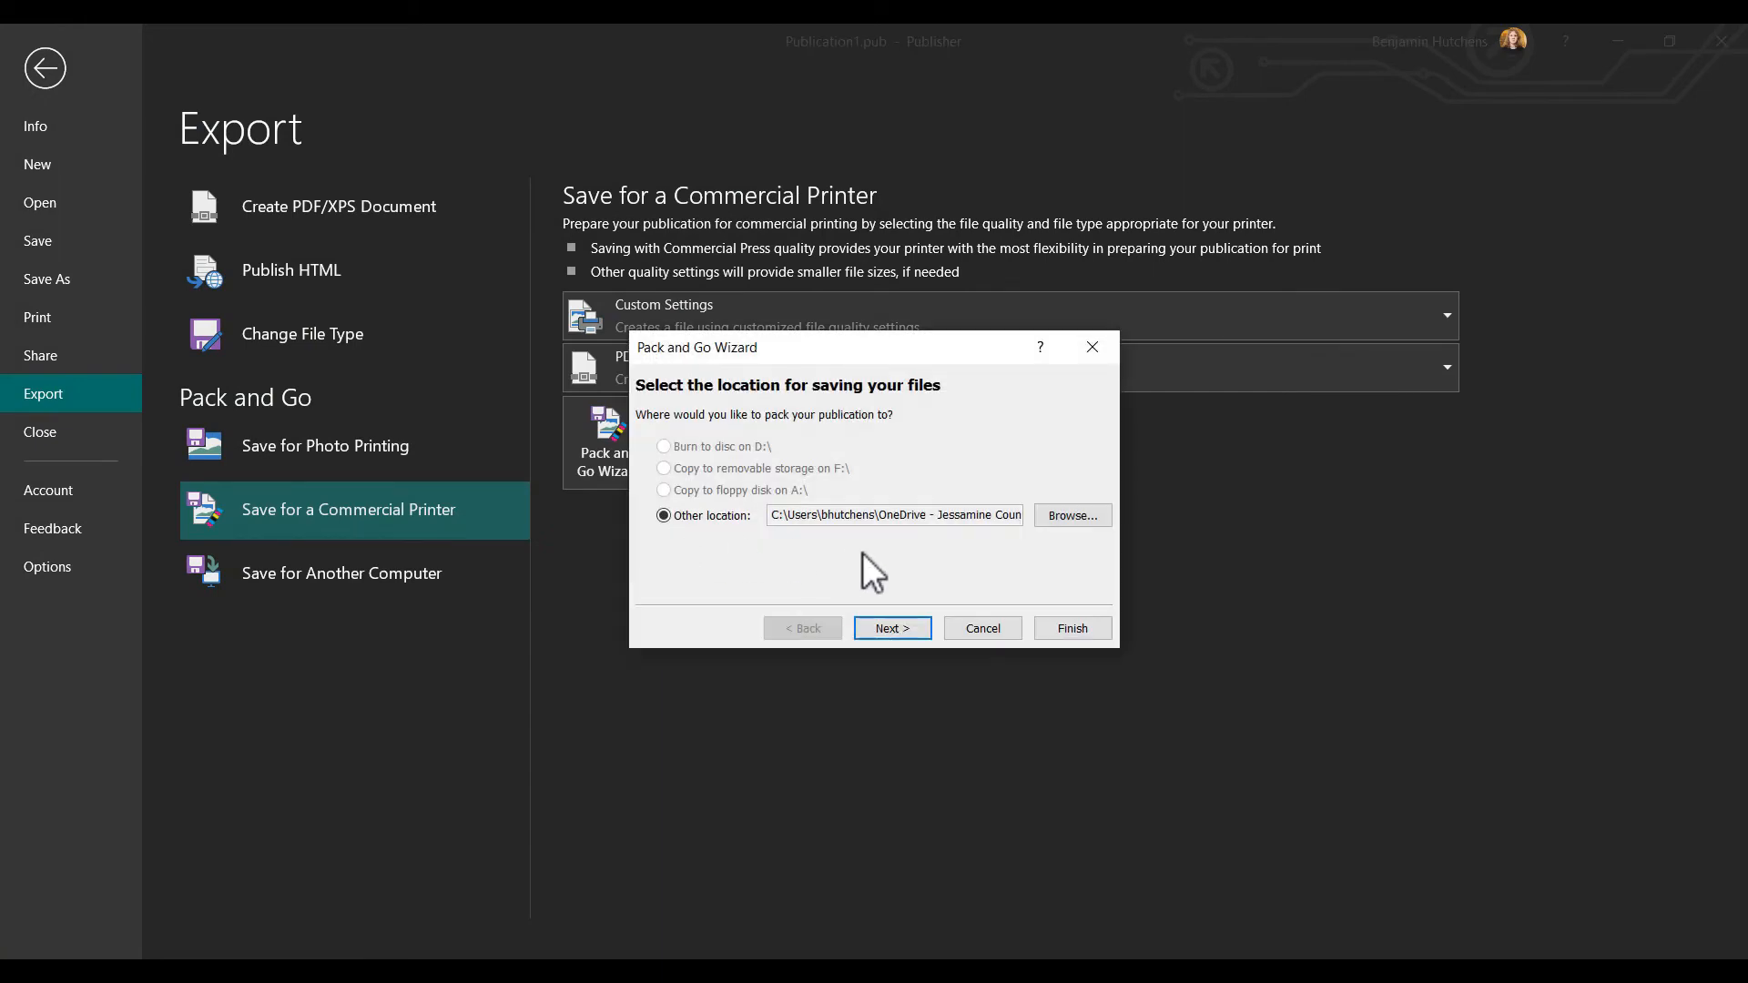
click(885, 628)
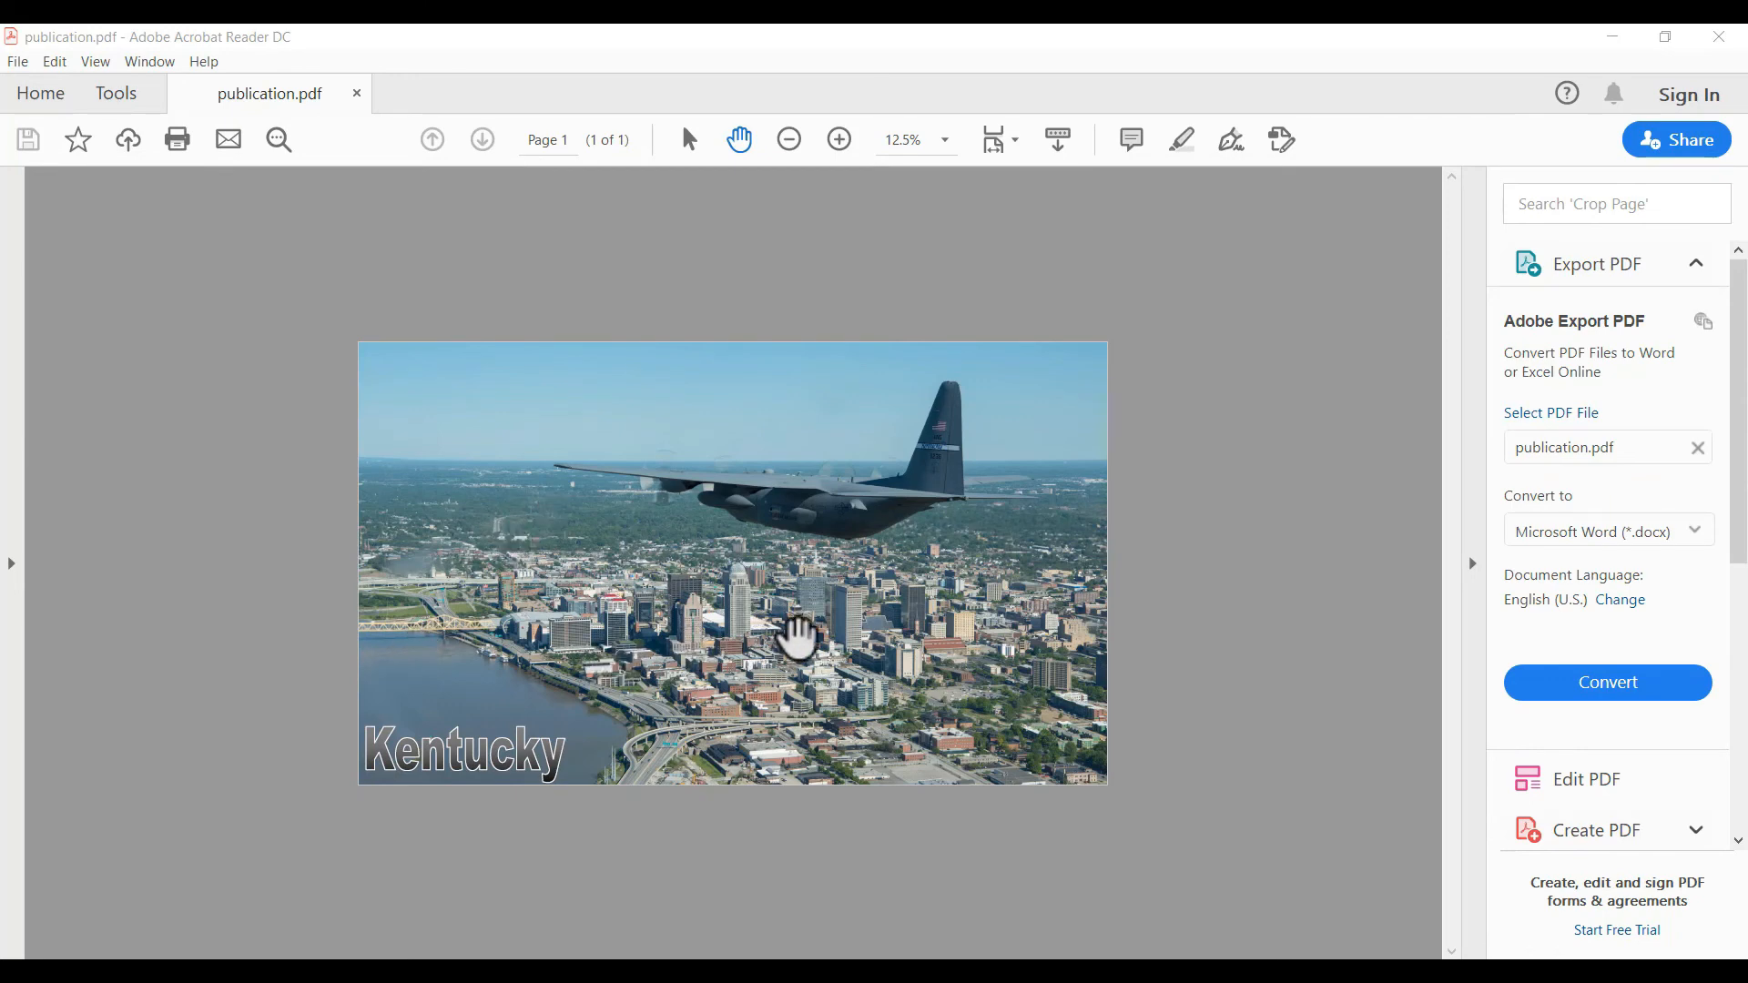
Examine the image quality of the exported publication.pdf in Adobe Acrobat Reader, looking closely at the city buildings at up to 50% magnification
click(839, 140)
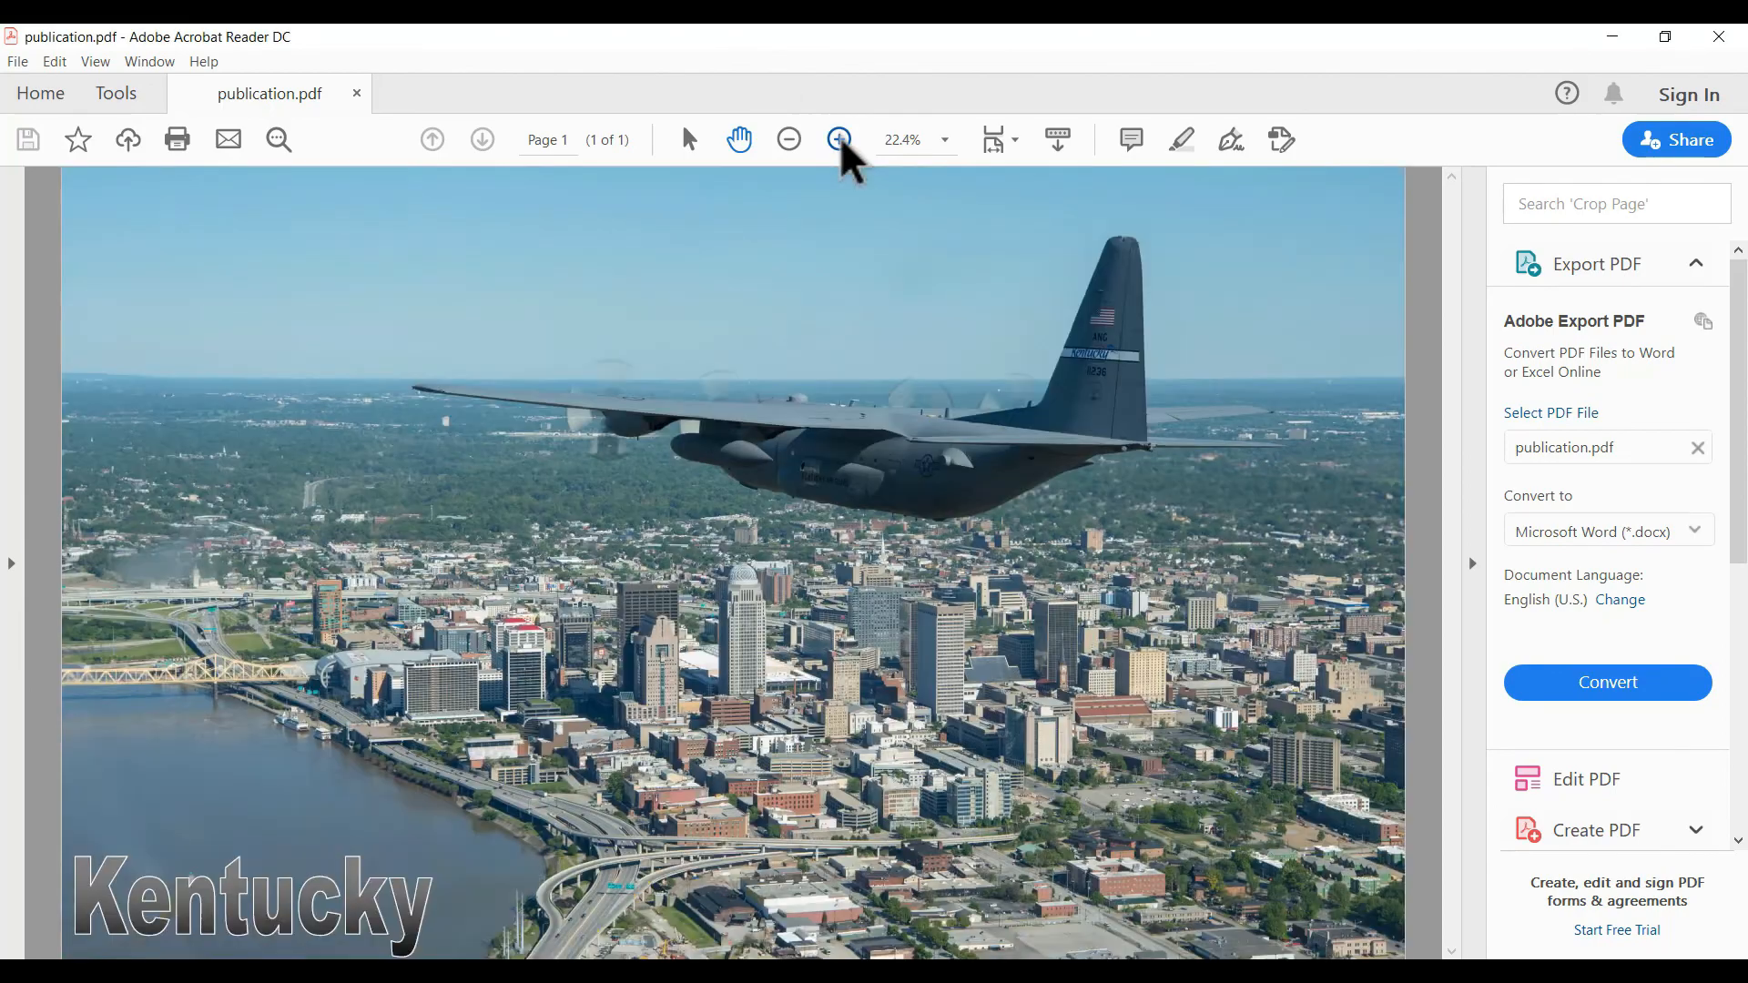
click(839, 139)
click(839, 139)
drag(734, 583, 580, 184)
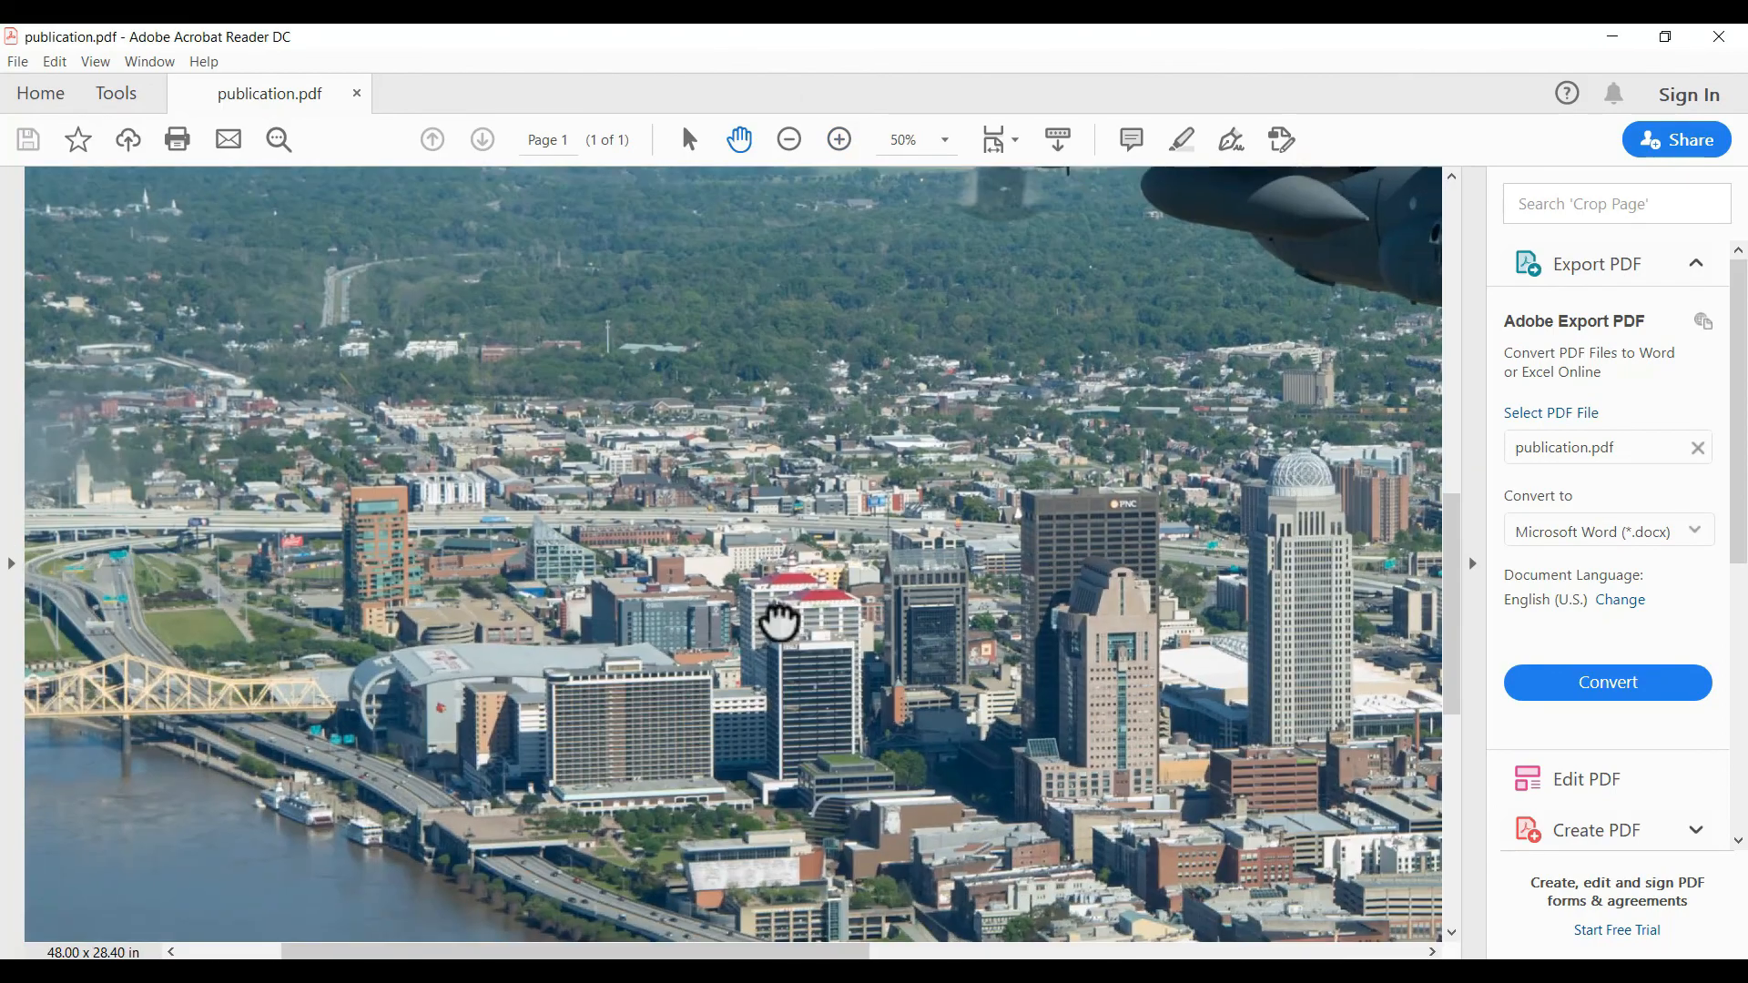
drag(780, 624, 593, 280)
drag(968, 570, 644, 627)
click(790, 142)
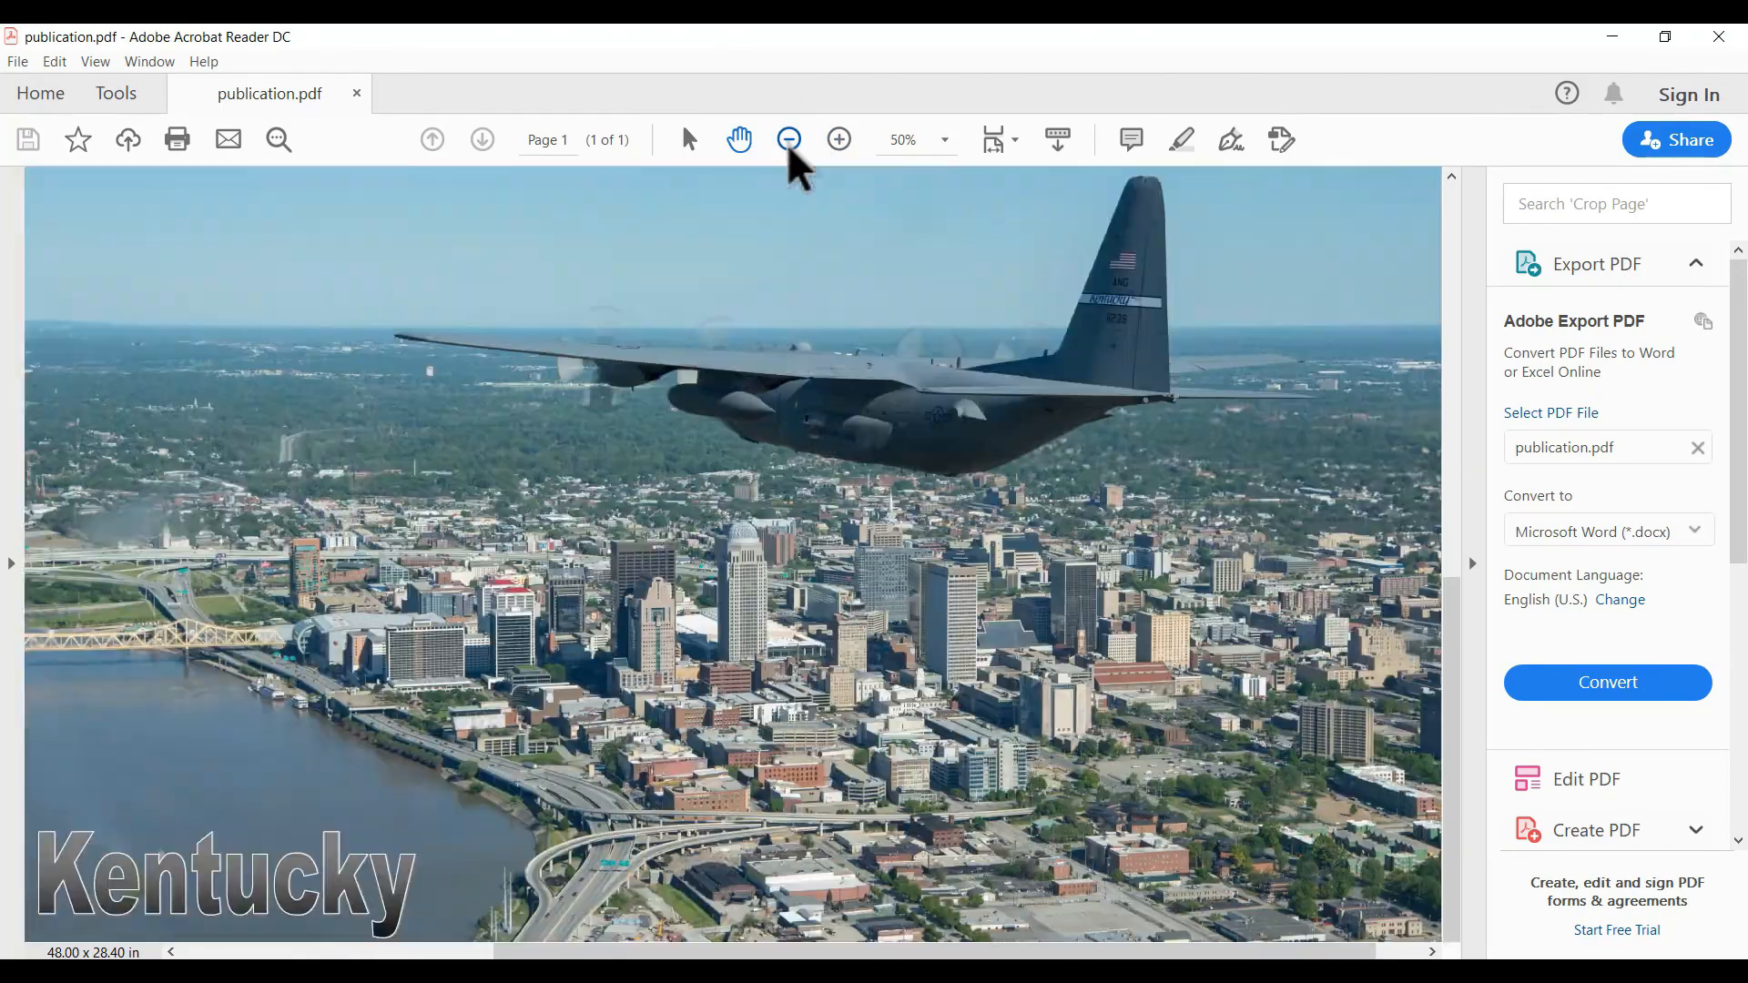